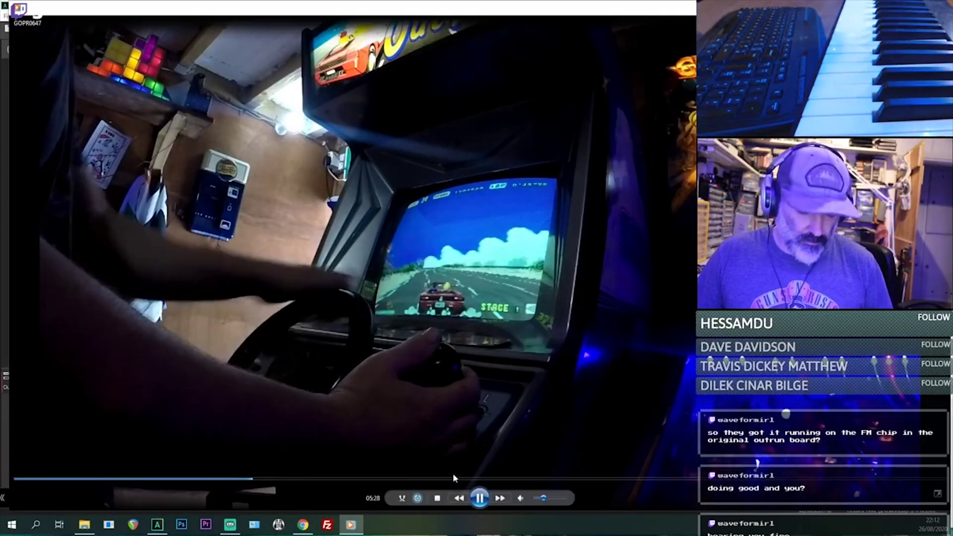
Raise the Windows Media Player volume to maximum while the OutRun arcade footage plays.
drag(544, 498, 579, 501)
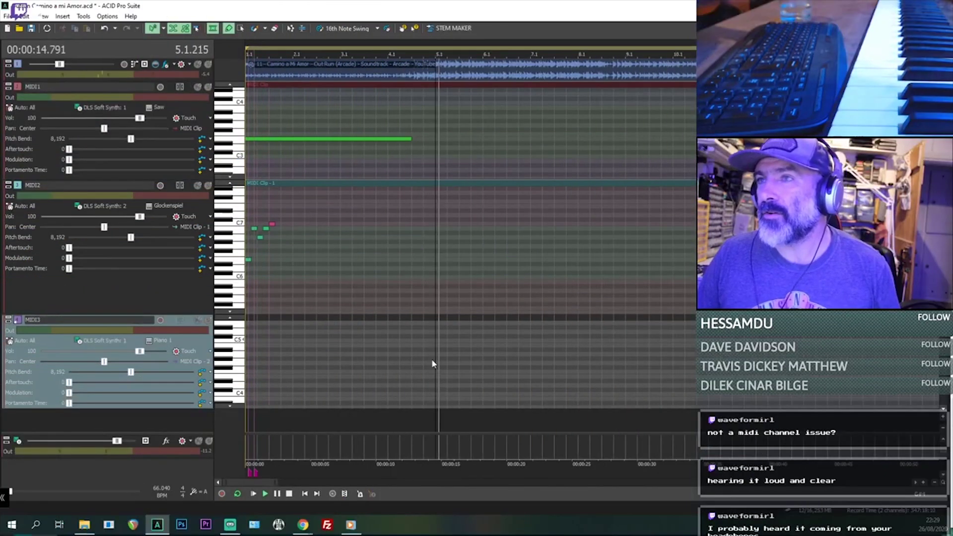
key(space)
click(614, 372)
key(space)
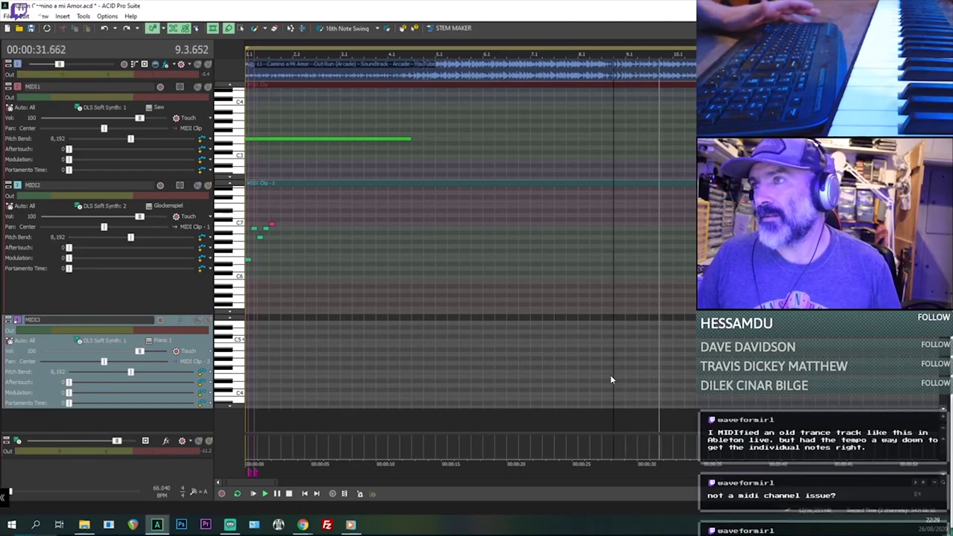
key(space)
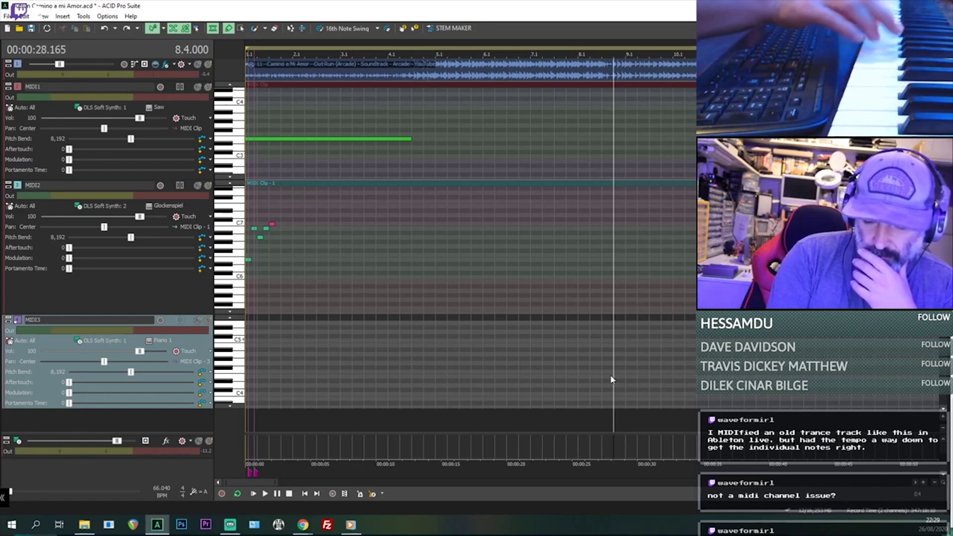
key(space)
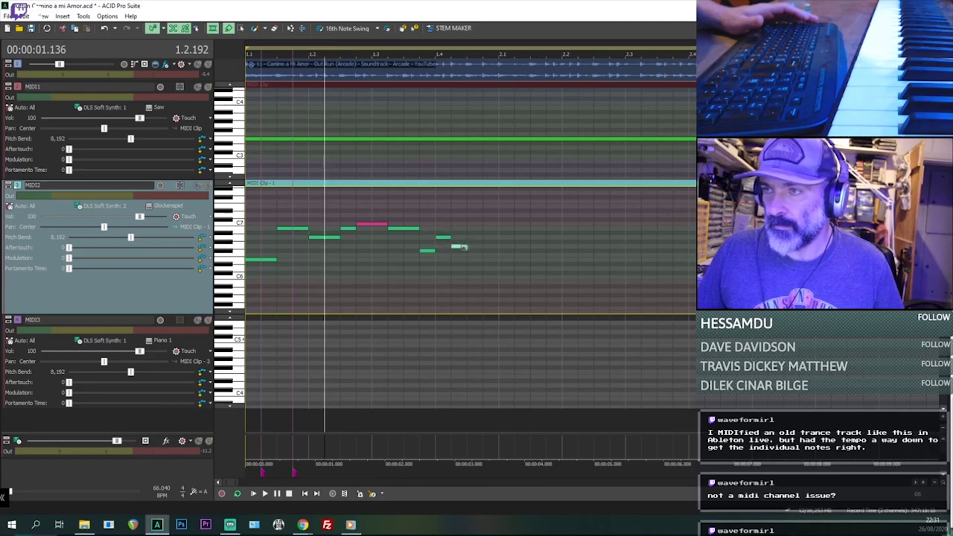
Add a short note after the Glockenspiel melody's last note and lower another note one step, auditioning each.
click(474, 251)
key(space)
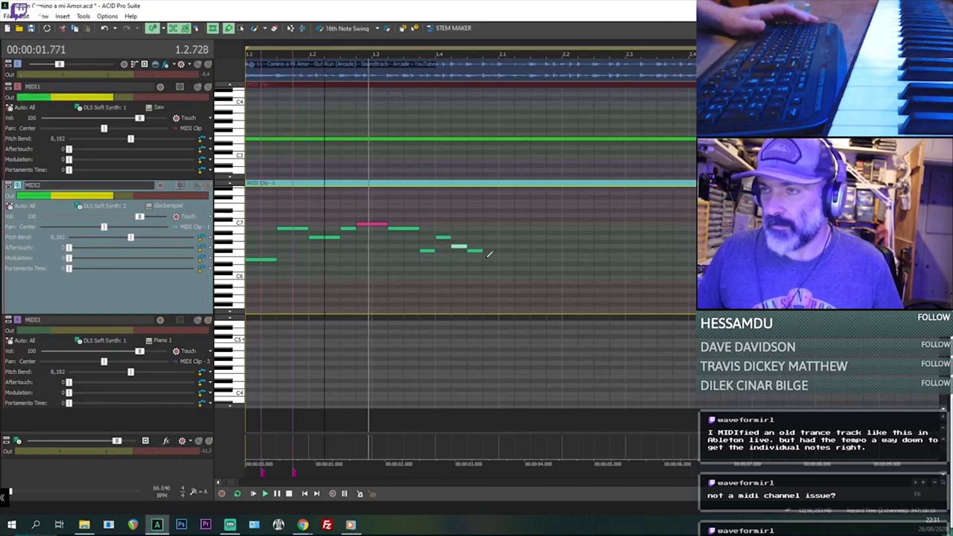
key(space)
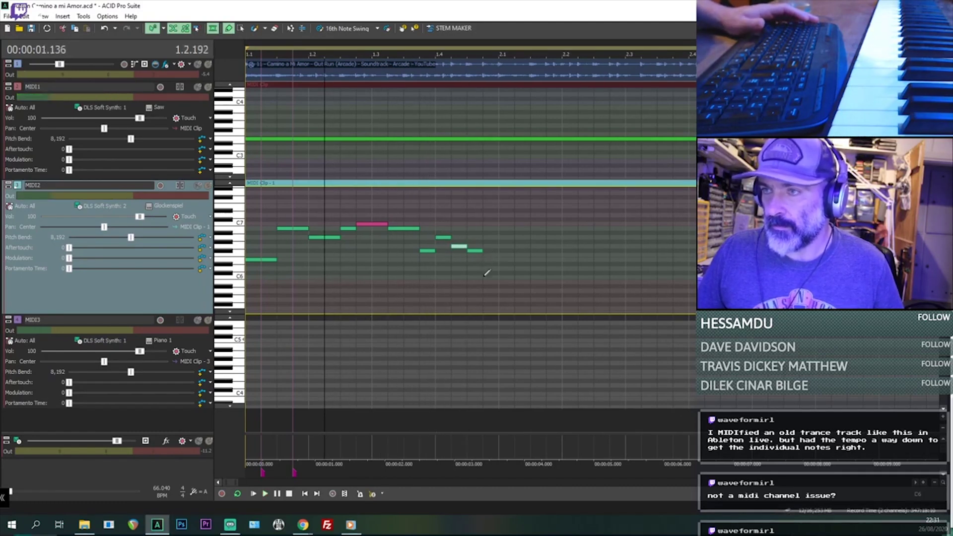
drag(491, 284, 492, 289)
key(space)
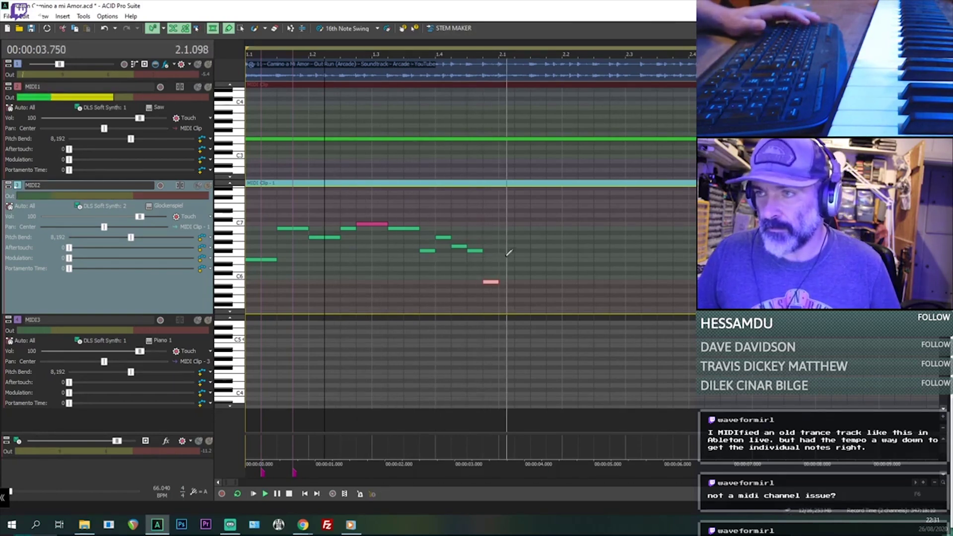
key(space)
Paste the first measure's notes at bar 2.1 with the Selection tool and play the copy.
click(242, 29)
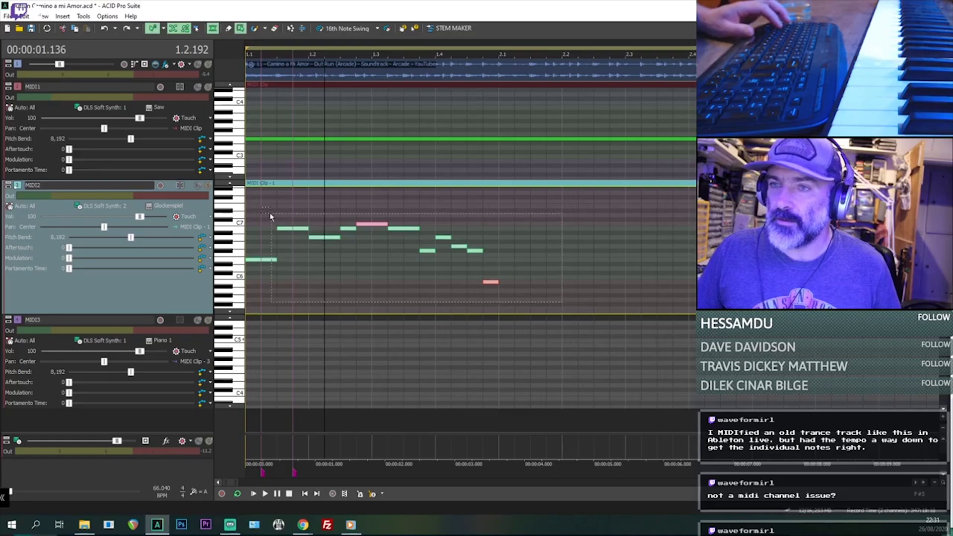
click(501, 250)
key(ctrl+v)
key(space)
scroll(624, 267, up, 2)
scroll(623, 266, down, 2)
key(space)
key(space)
Play the chord passage and select one of the red chord notes.
scroll(562, 234, up, 2)
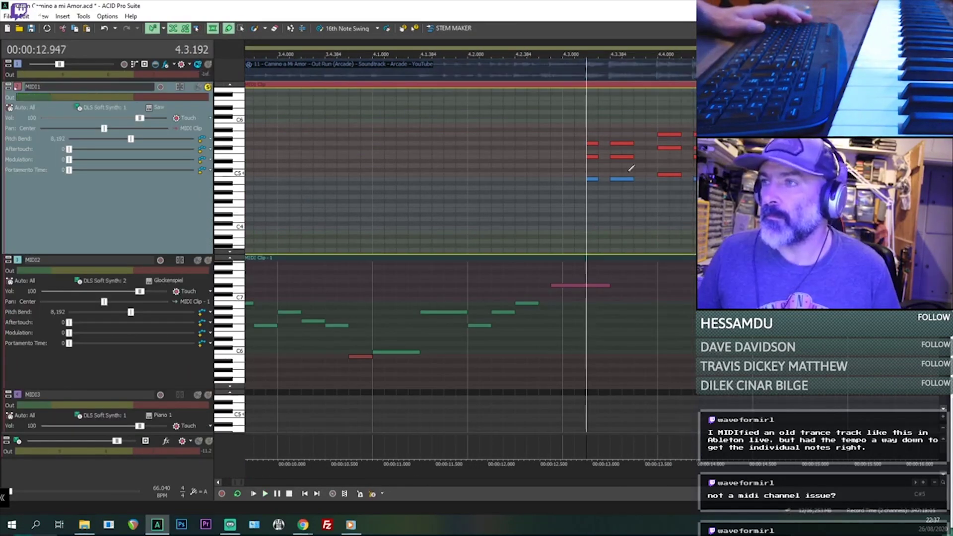
key(space)
key(space)
click(629, 156)
key(space)
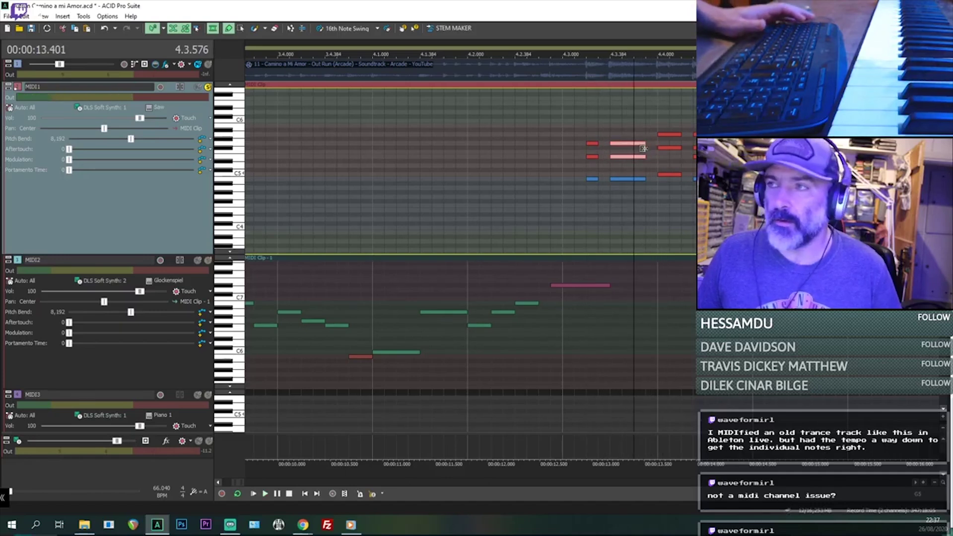
Replay the chord passage from bar 4.3.192 against the reference audio.
key(space)
key(space)
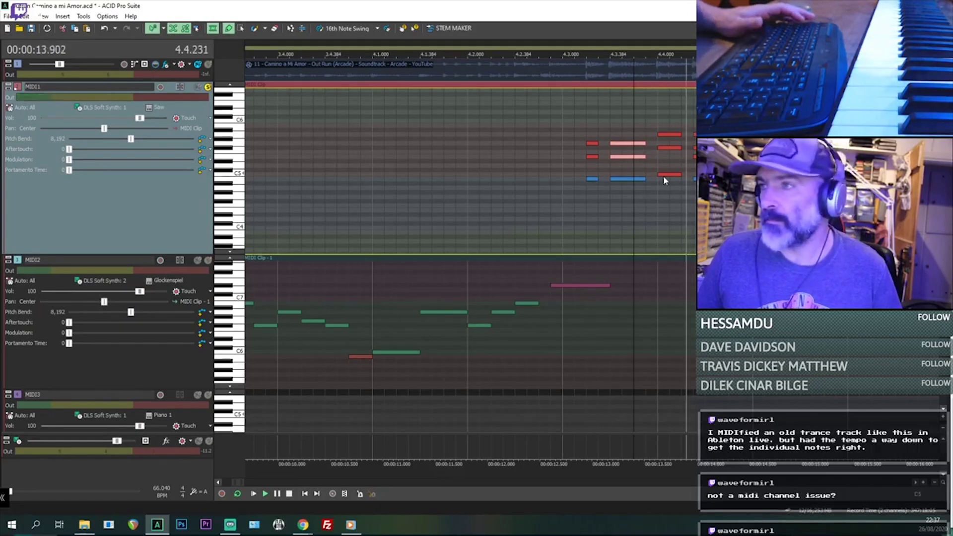
key(space)
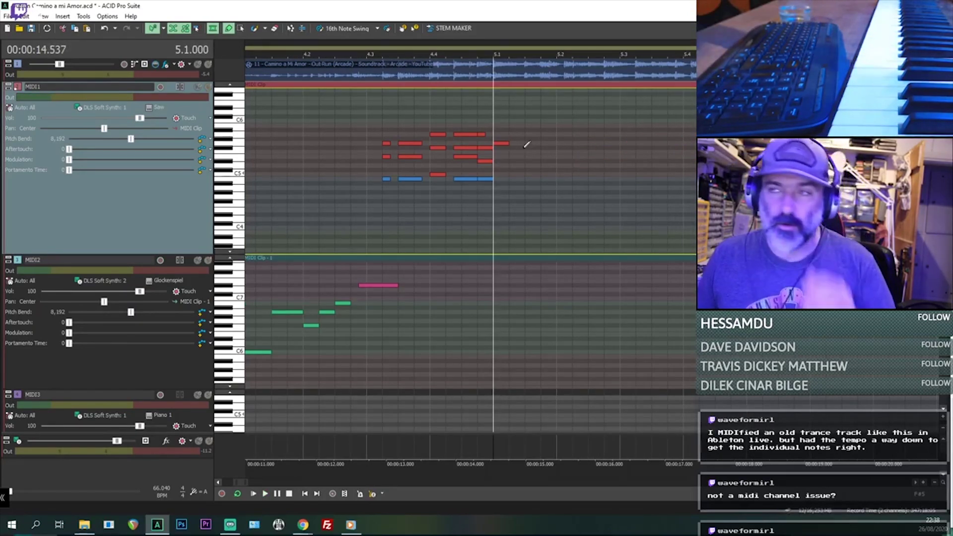
scroll(533, 140, up, 2)
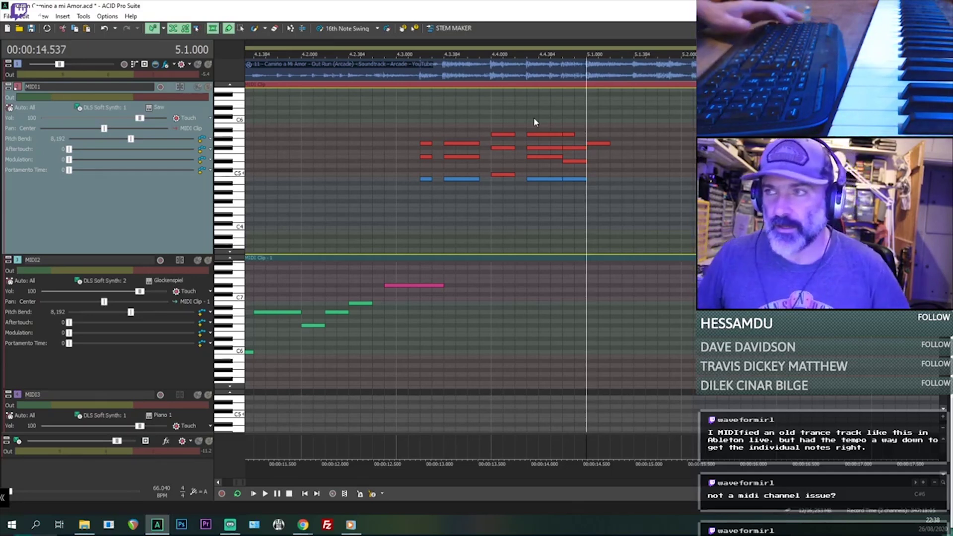
click(420, 218)
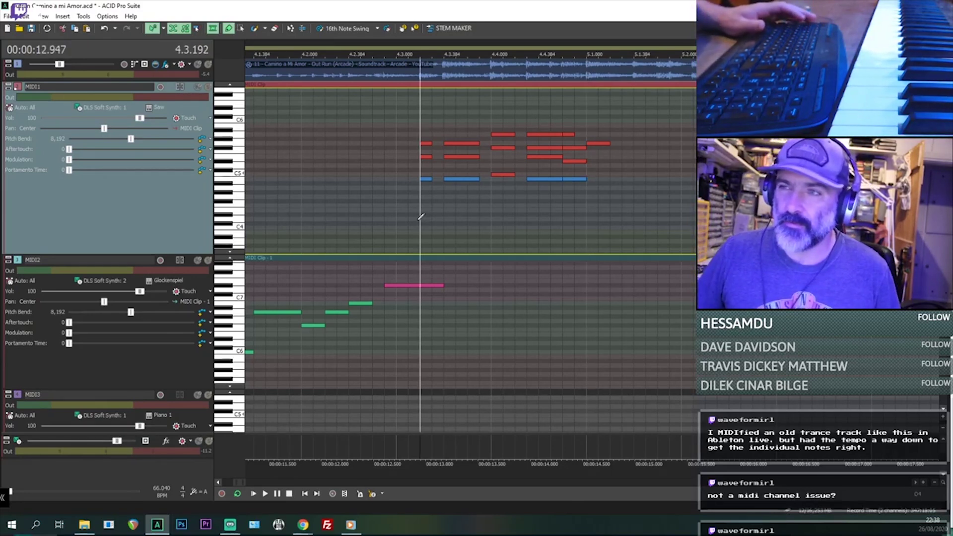
scroll(420, 217, down, 3)
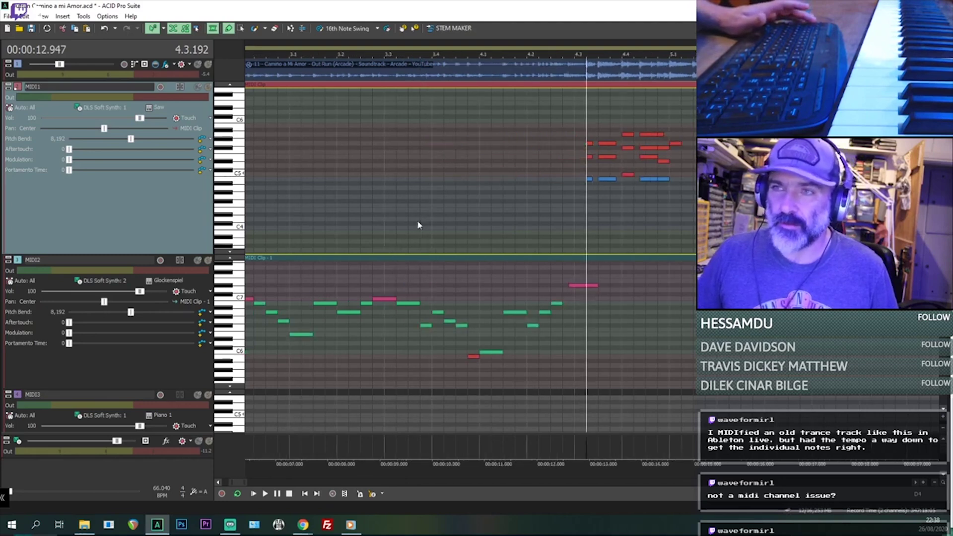
key(space)
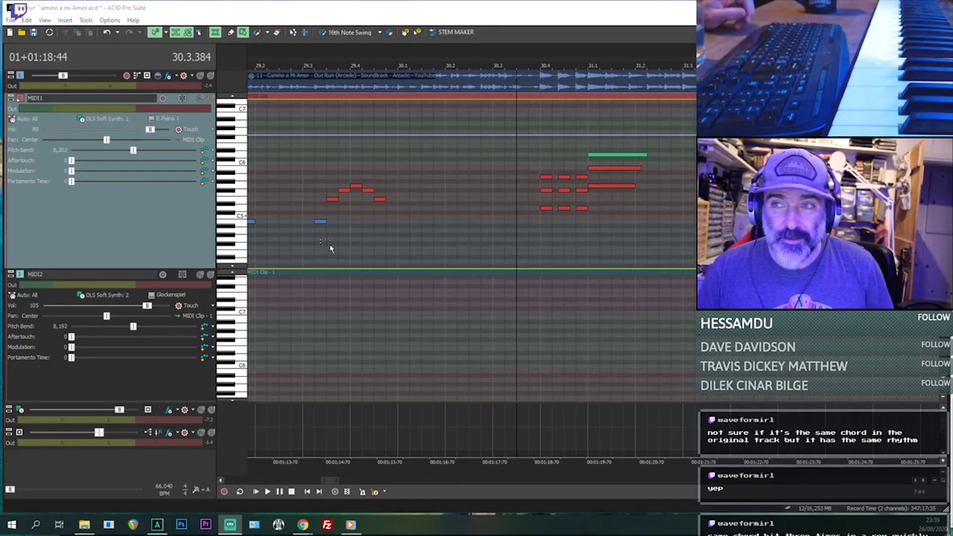
Audition the arrangement from start points at bars 5.1, 49.1 and 50.4.
scroll(330, 249, down, 5)
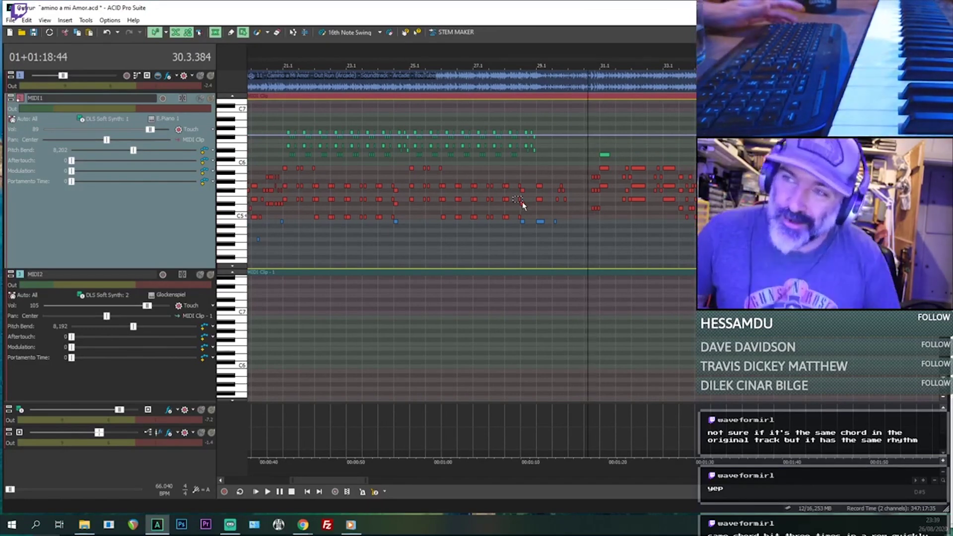
scroll(522, 203, down, 2)
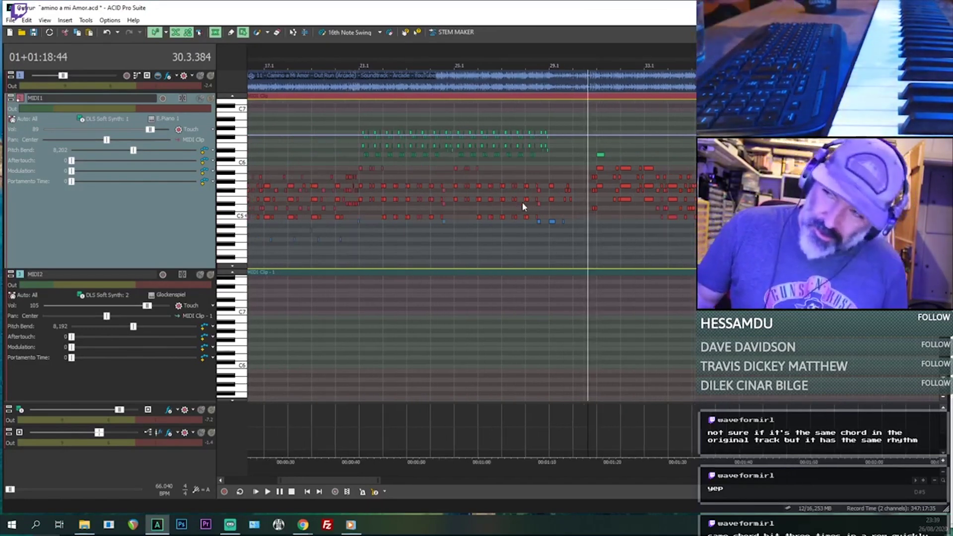
scroll(523, 203, down, 3)
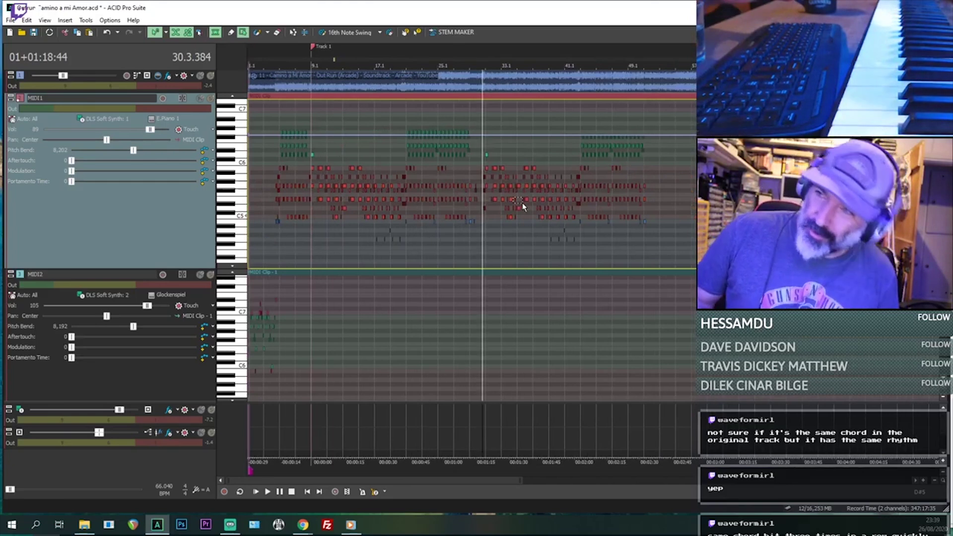
click(283, 249)
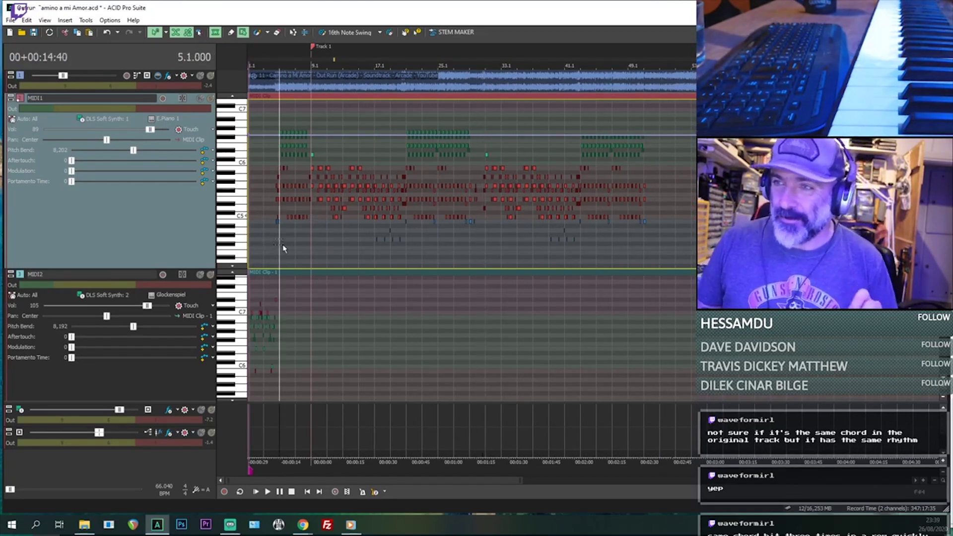
scroll(283, 245, up, 3)
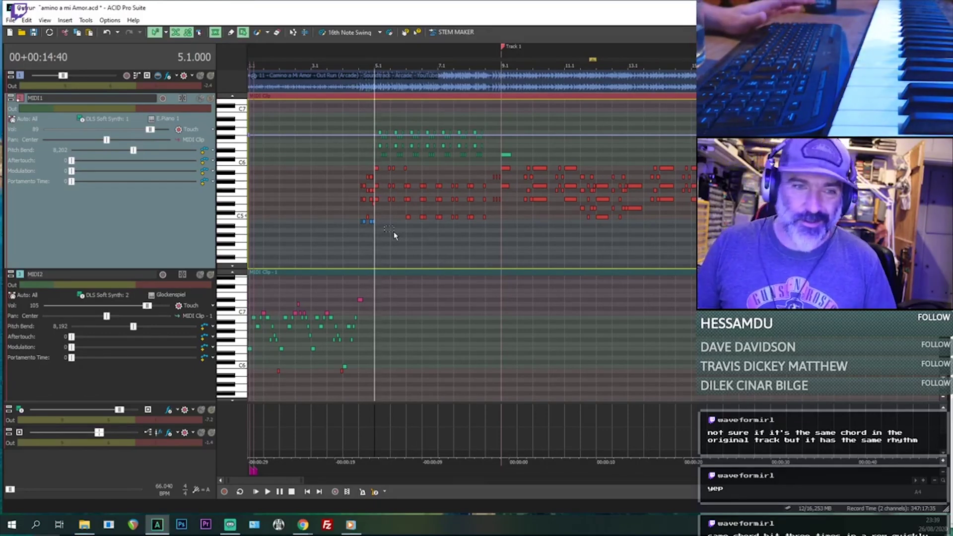
scroll(410, 188, down, 4)
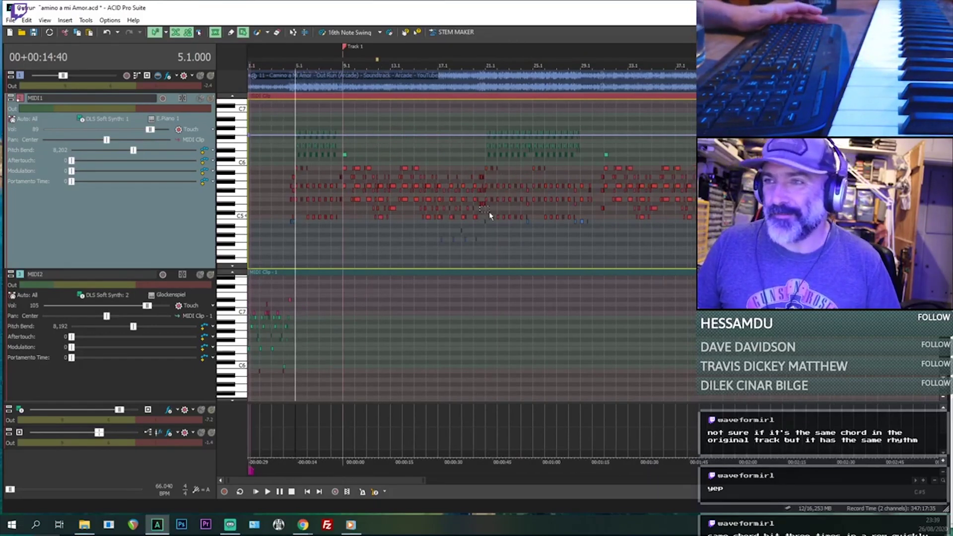
click(644, 258)
key(space)
scroll(635, 256, up, 5)
click(493, 260)
click(577, 250)
key(space)
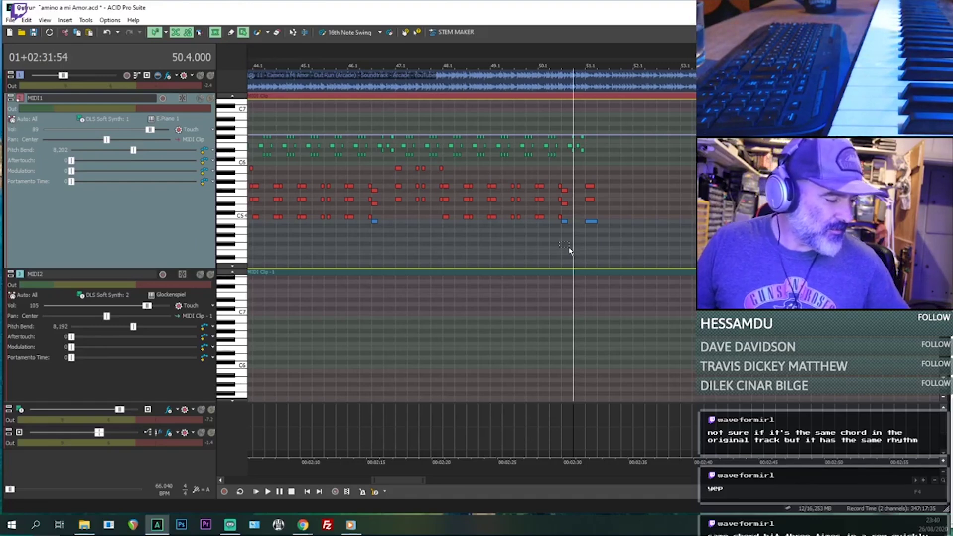
Play the passages from bar 43.1 and bar 31.1 against the reference.
scroll(569, 248, down, 3)
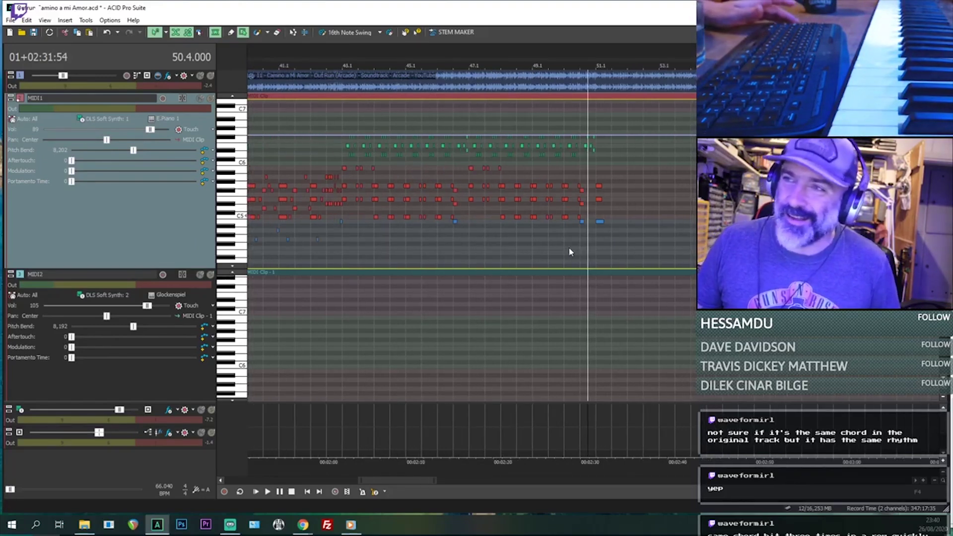
click(415, 251)
key(space)
key(space)
key(space)
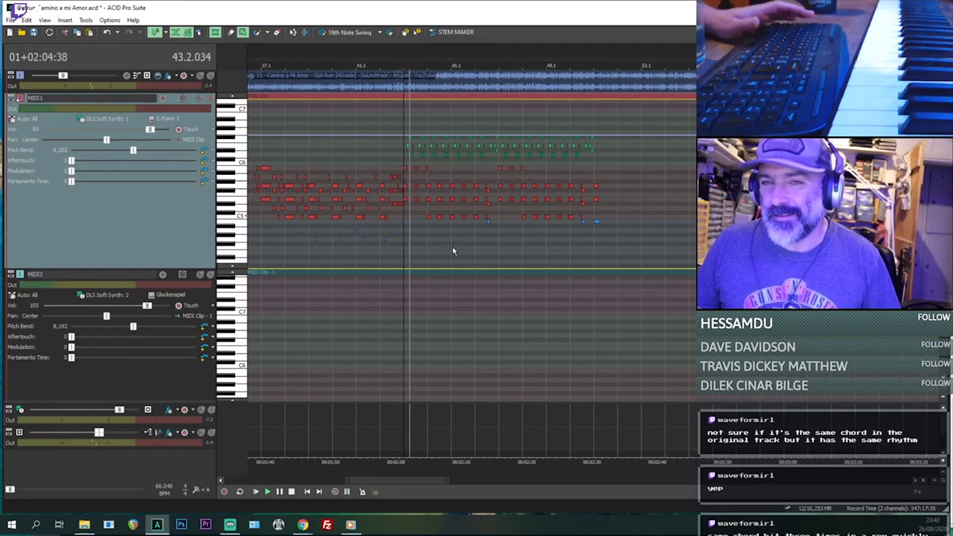
key(space)
scroll(416, 272, down, 2)
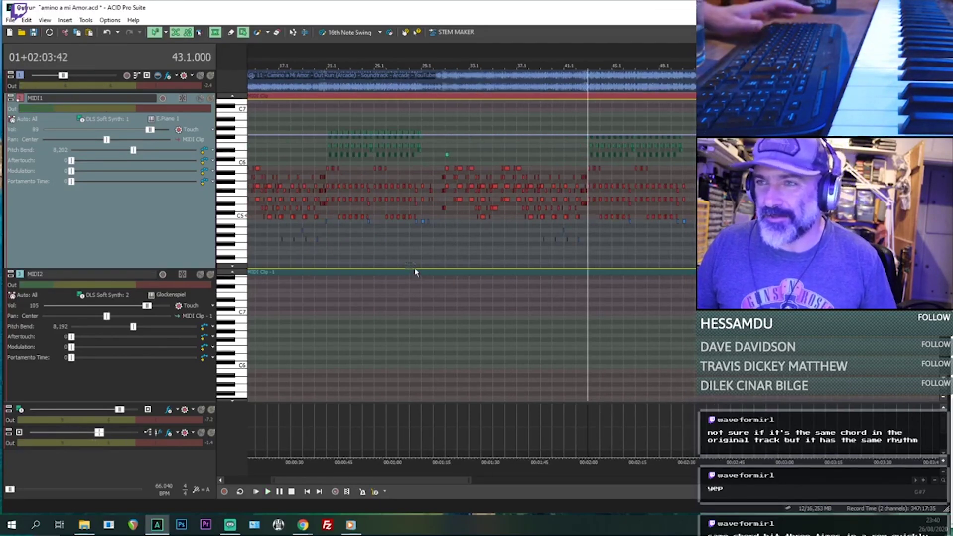
click(446, 258)
key(space)
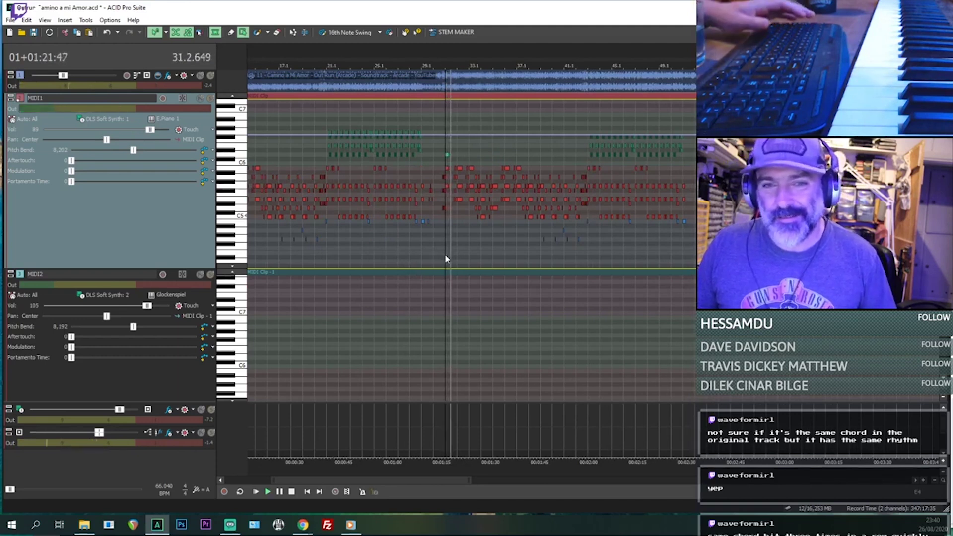
key(space)
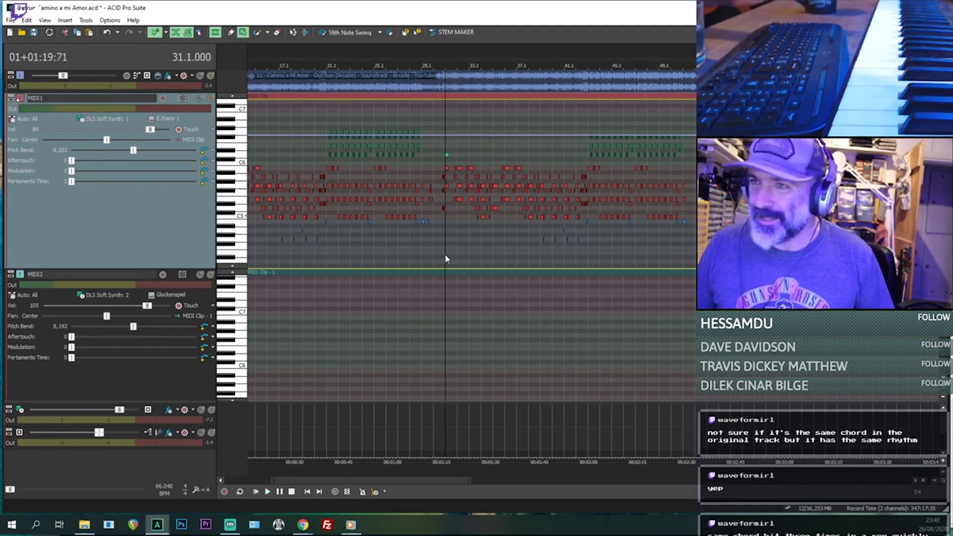
Select notes in the first track, then play the E.Piano part from bar 20.
drag(360, 255, 370, 261)
click(289, 256)
scroll(288, 256, down, 3)
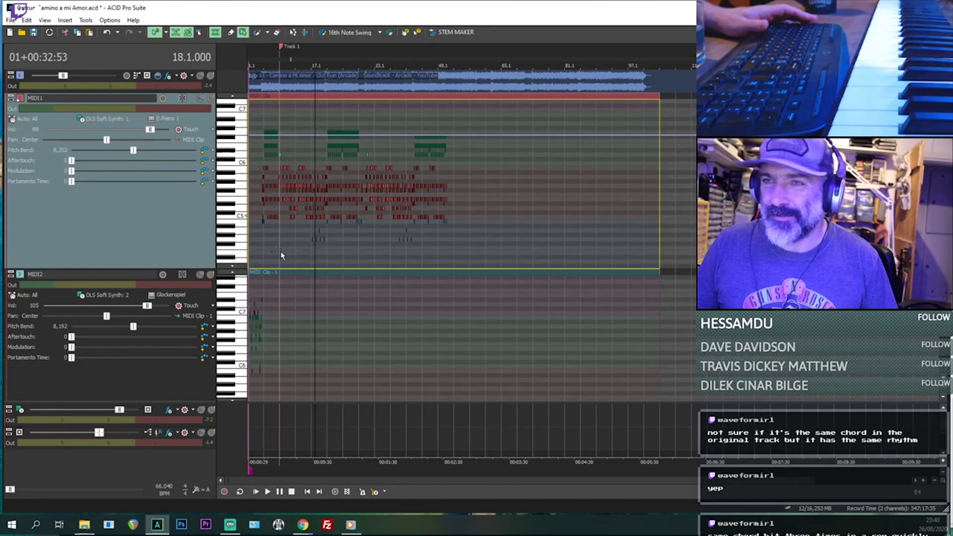
scroll(492, 259, up, 3)
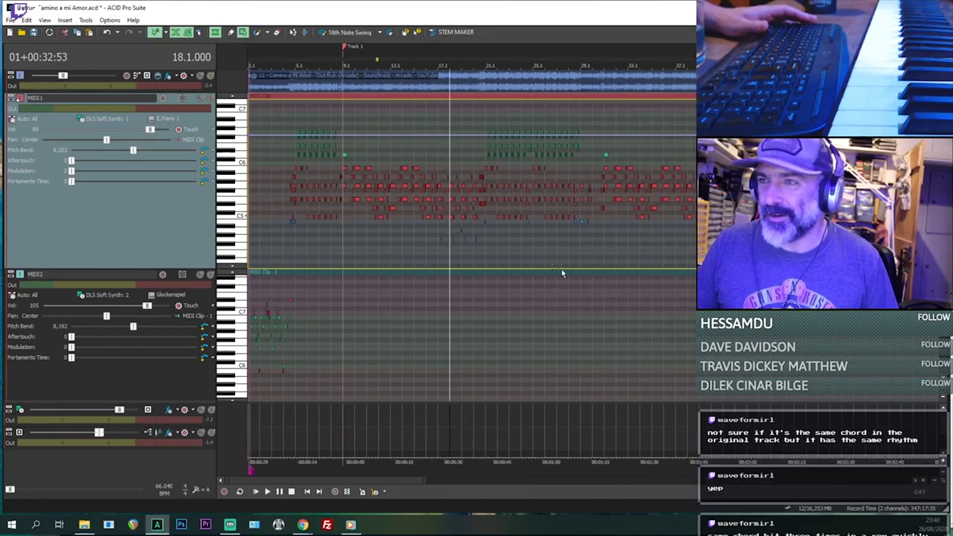
click(468, 260)
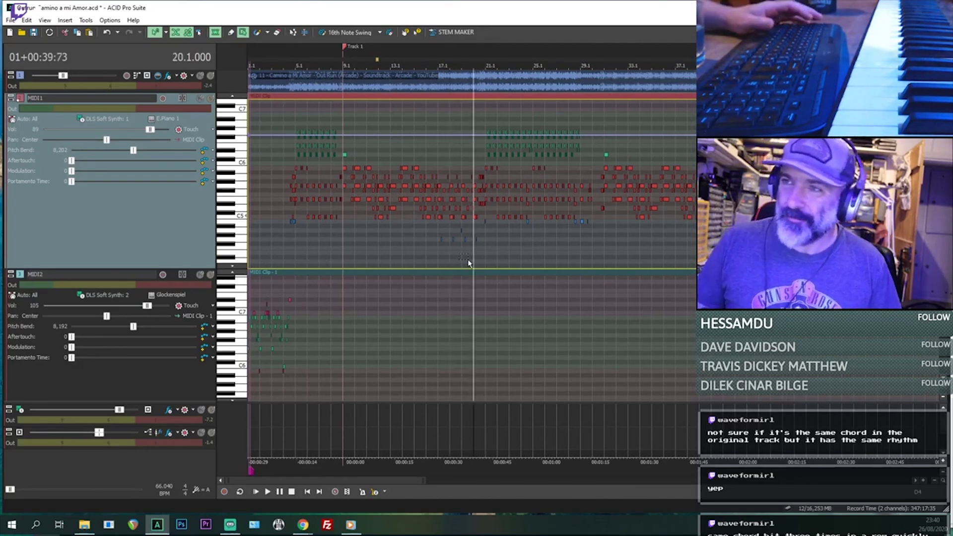
scroll(467, 264, up, 2)
key(space)
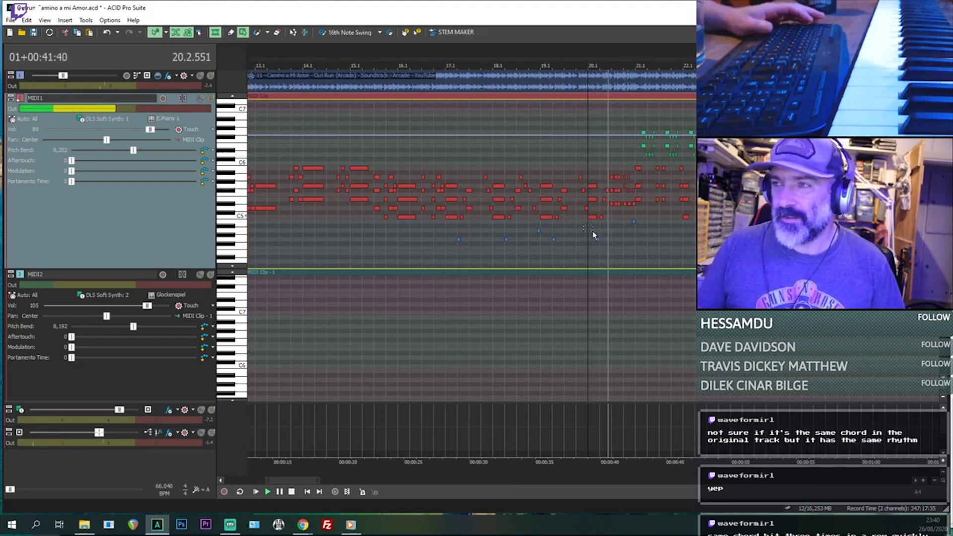
key(space)
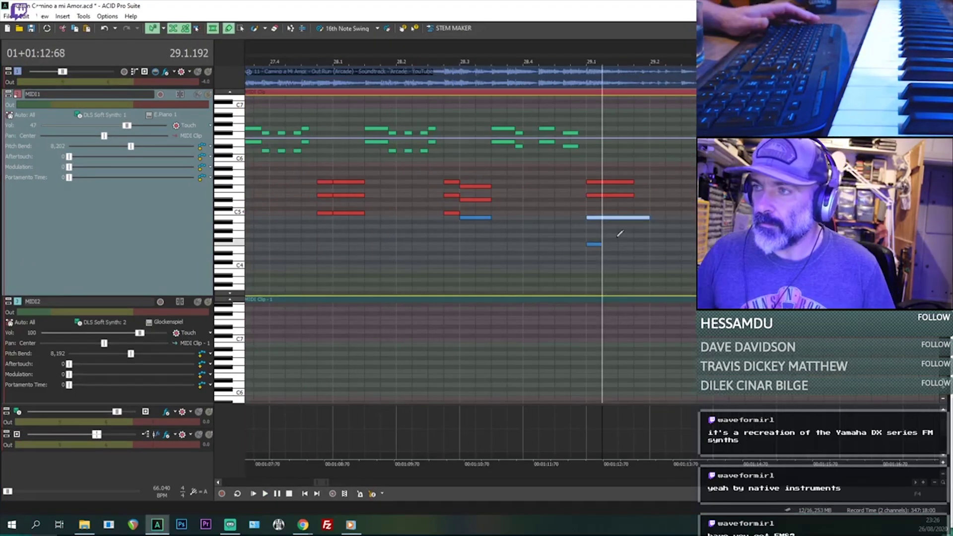
Audition the part from a new position and turn the reference audio down to -17.7 dB.
click(570, 255)
key(space)
key(space)
click(494, 226)
key(space)
mouse_move(64, 75)
mouse_down()
mouse_move(54, 74)
mouse_move(69, 75)
mouse_up()
Add two short low notes, one step apart, after the chord near bar 29.
click(594, 217)
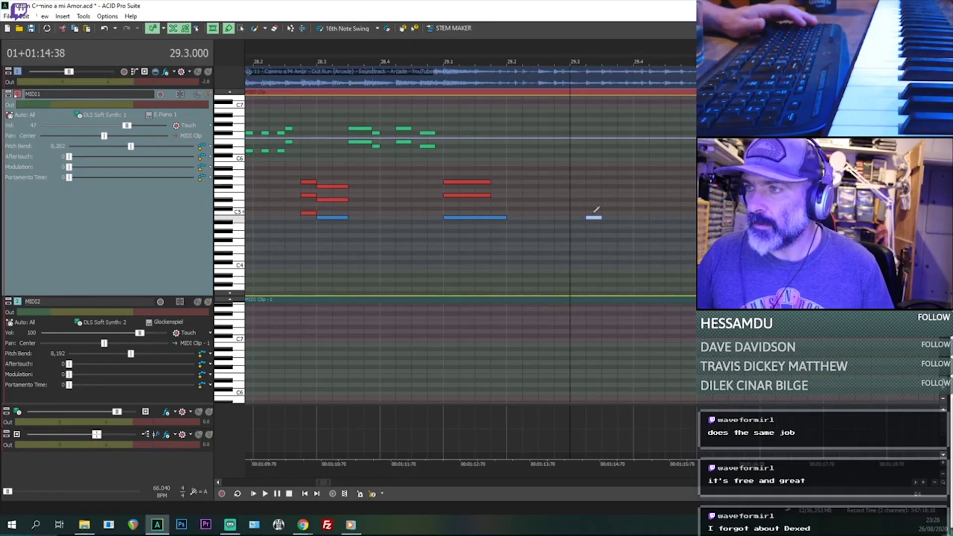
click(620, 186)
scroll(621, 186, up, 1)
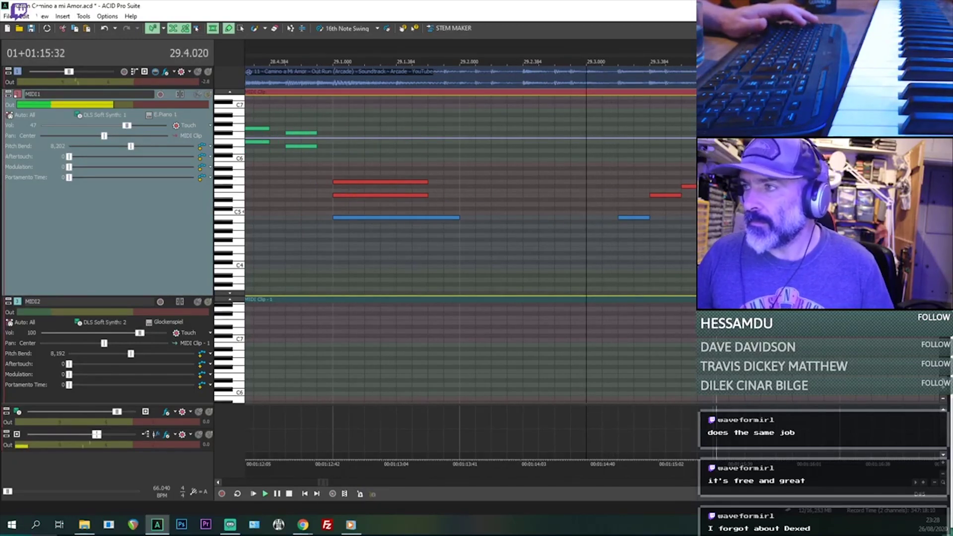
scroll(639, 200, down, 2)
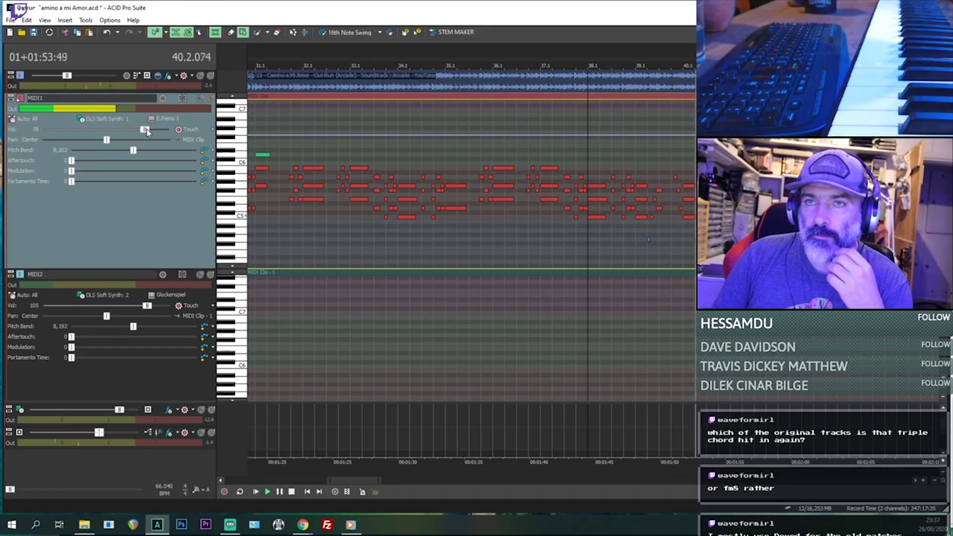
Lower the E.Piano track's volume and turn the top track down further.
drag(169, 135, 157, 134)
drag(67, 76, 64, 75)
drag(63, 76, 61, 75)
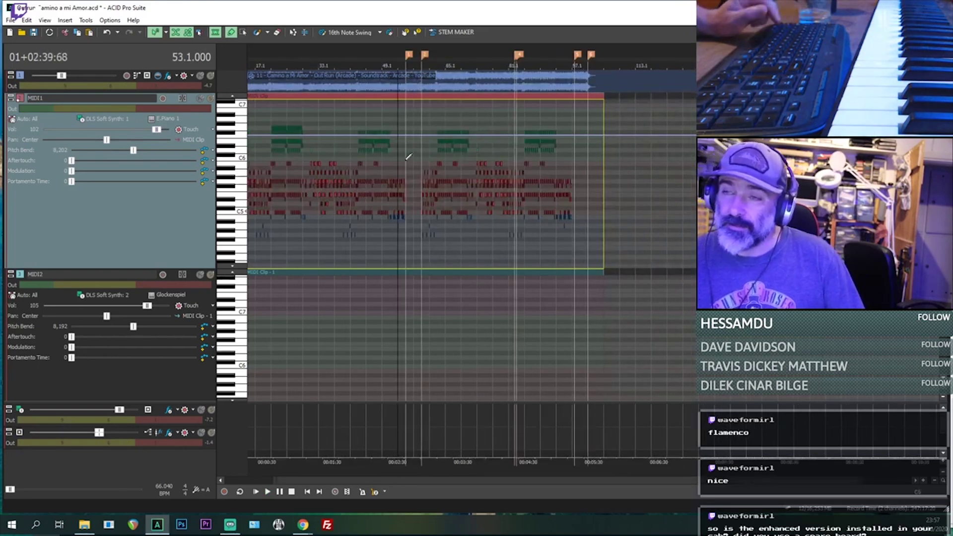
Put the play position on the bar 9 marker and shrink the MIDI5 drum track's height.
scroll(407, 161, down, 1)
click(259, 156)
scroll(259, 157, up, 4)
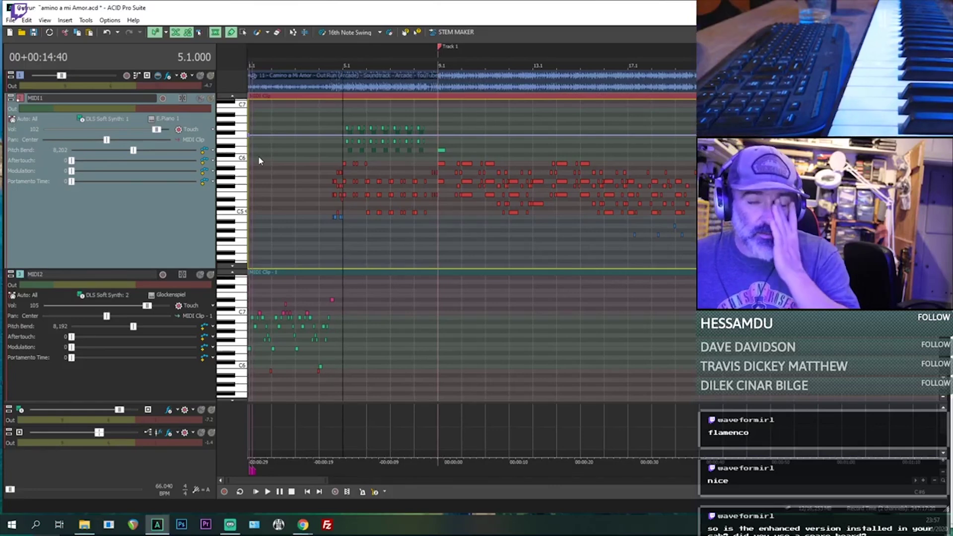
scroll(297, 231, down, 4)
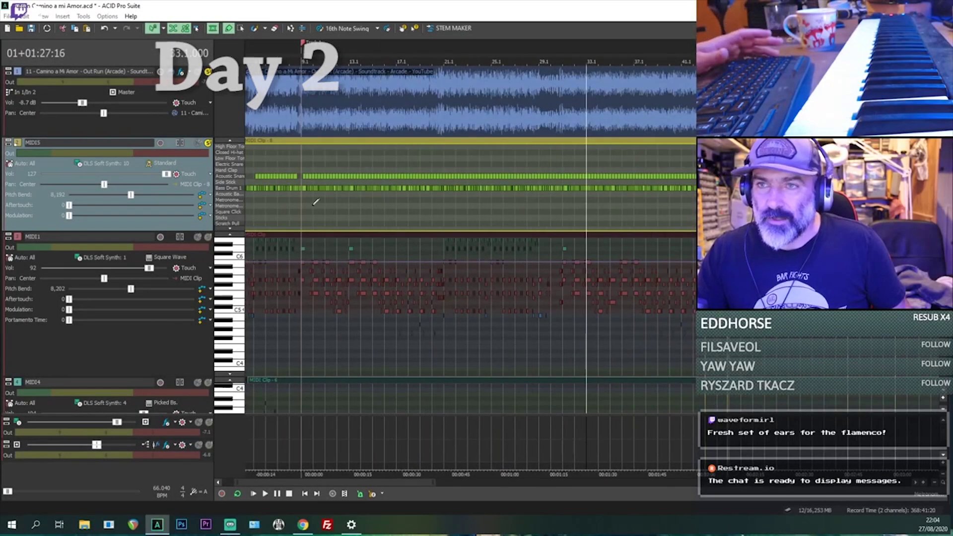
click(291, 207)
scroll(292, 207, up, 3)
click(506, 205)
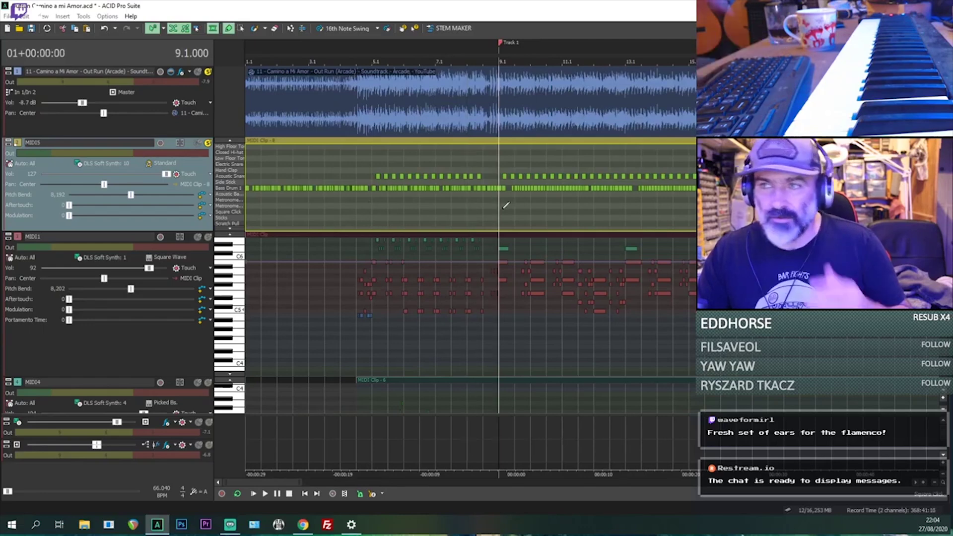
drag(187, 230, 186, 188)
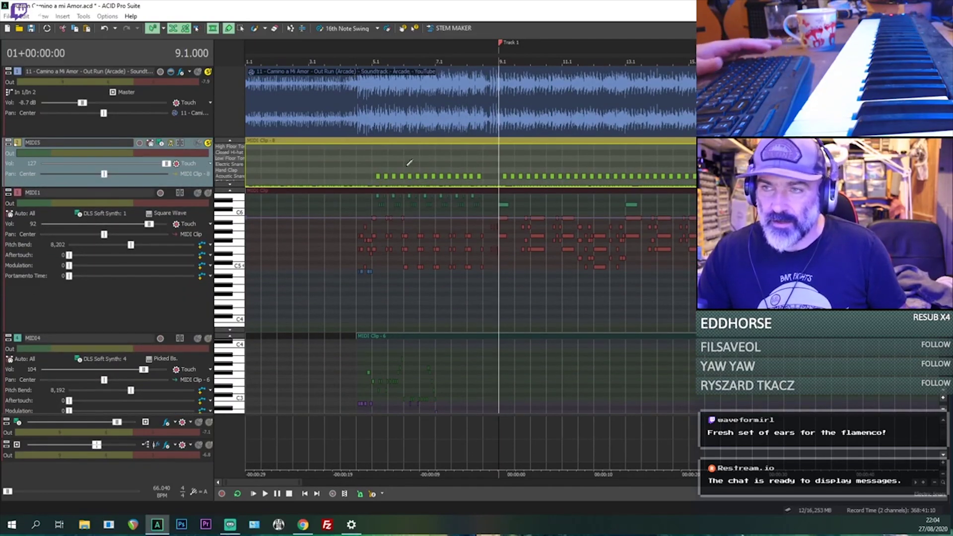
Select the MIDI4 bass track and play from inside MIDI Clip-6.
click(11, 353)
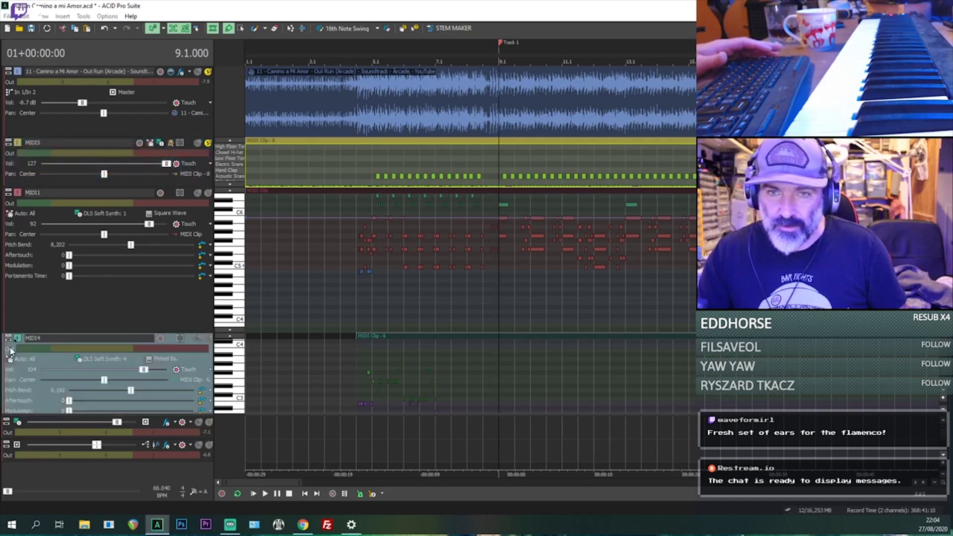
scroll(295, 145, down, 3)
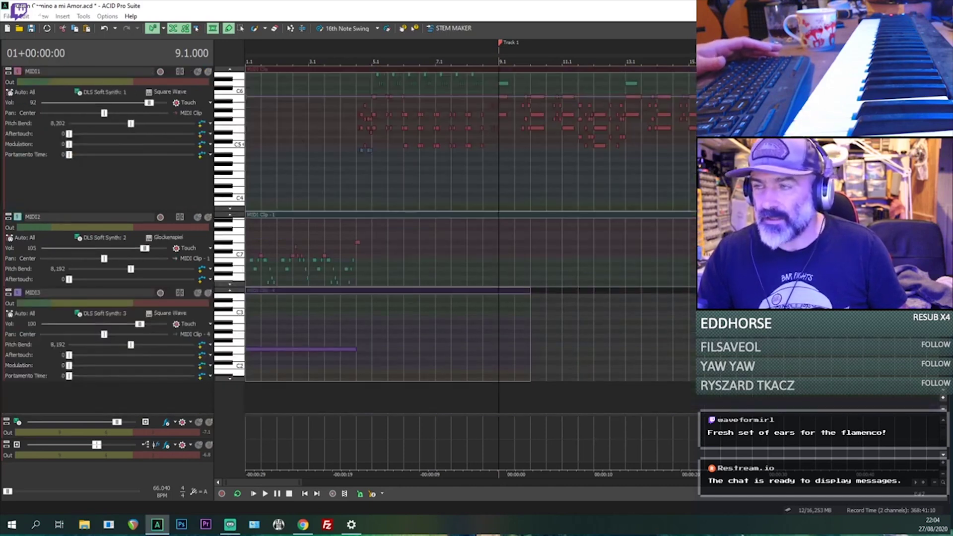
scroll(295, 146, up, 3)
scroll(385, 255, up, 1)
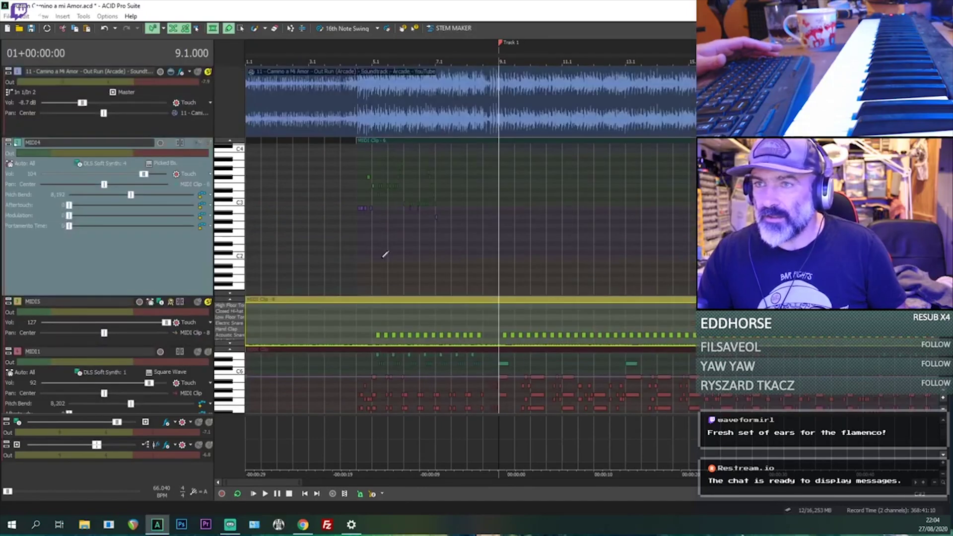
click(361, 263)
key(space)
scroll(361, 266, up, 2)
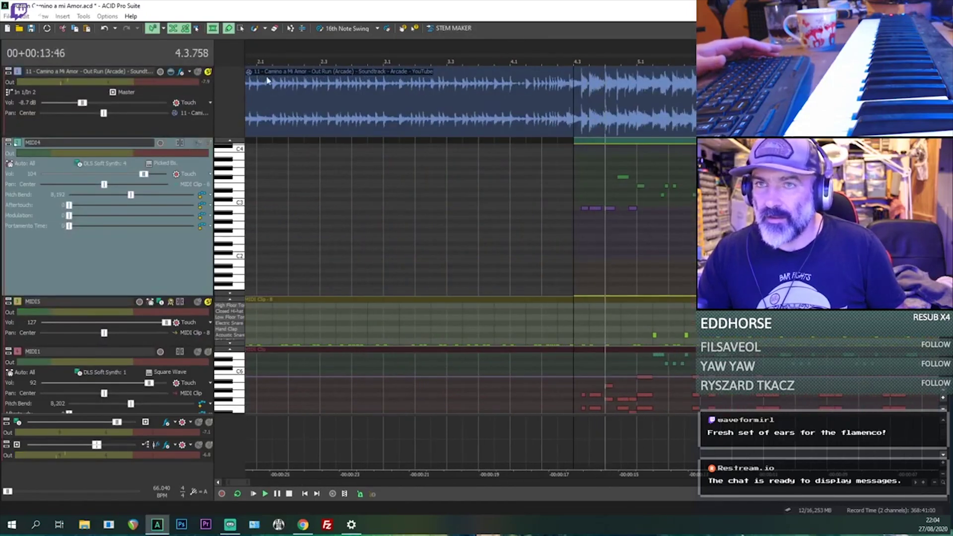
Mute the reference audio, raise the bass volume to 119 and lower Square Wave to 67.
click(197, 72)
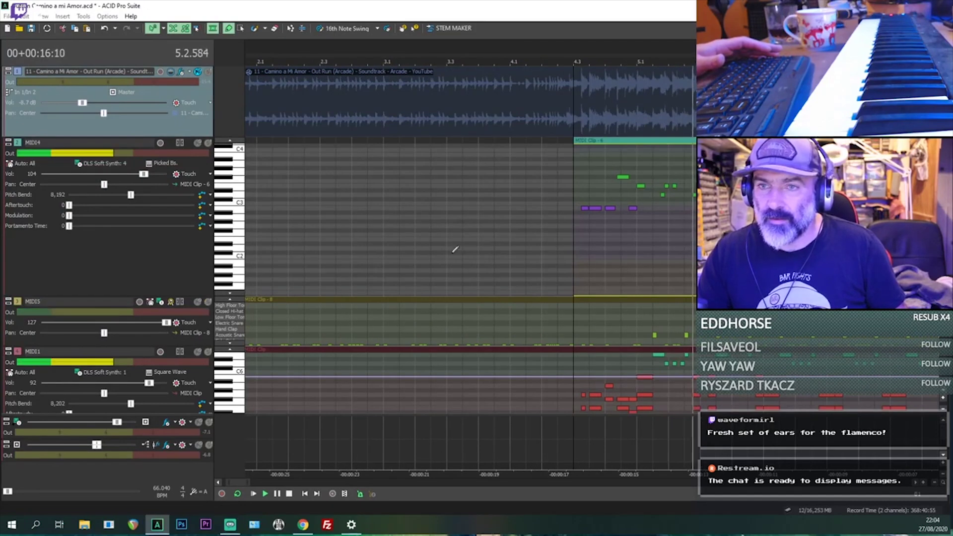
click(159, 175)
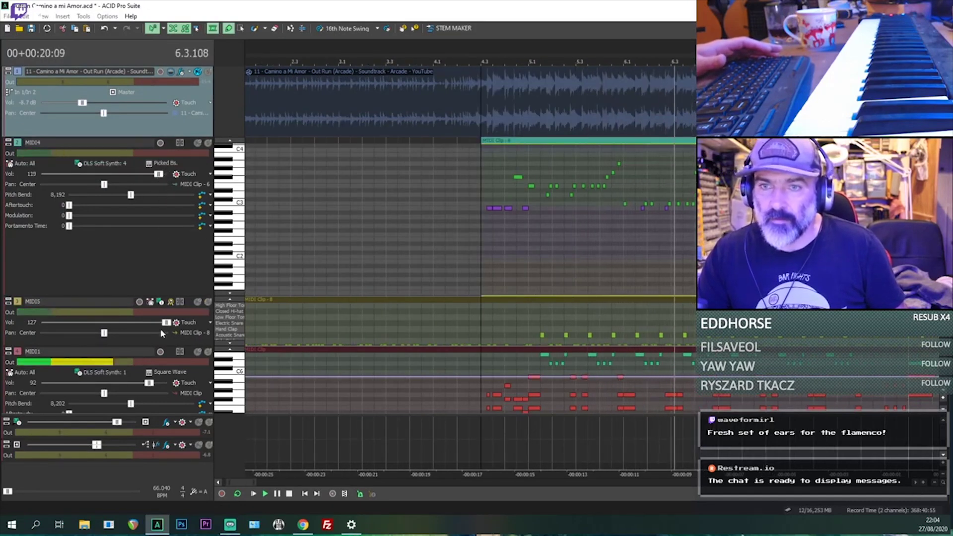
drag(154, 384, 124, 387)
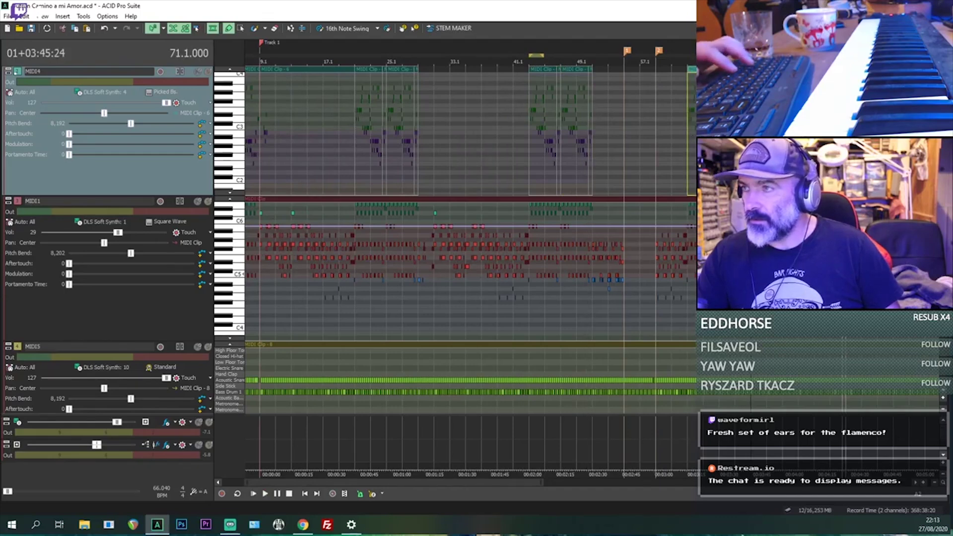
Move the bass clip later, add a new bass clip near bar 93, and play from the note near 9.4.
scroll(470, 134, down, 3)
drag(554, 74, 647, 80)
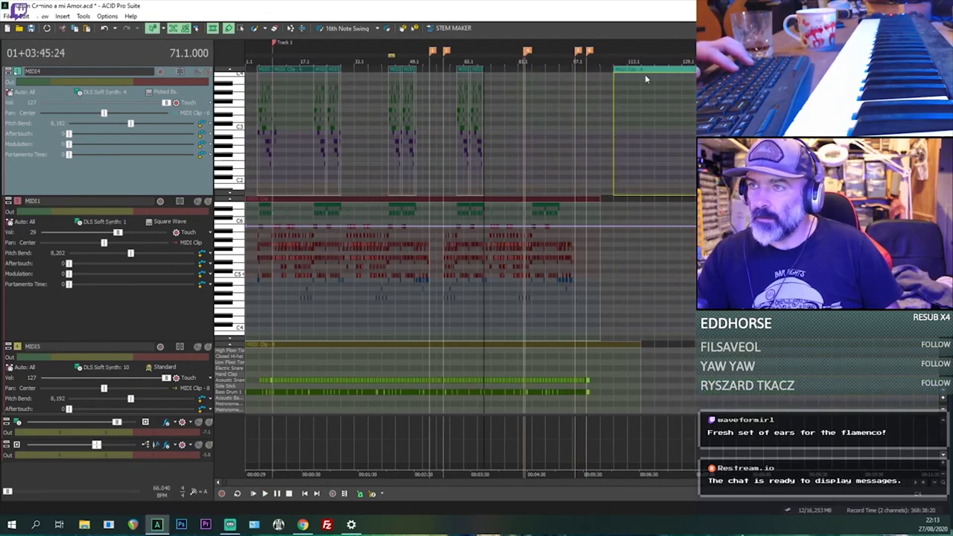
click(536, 134)
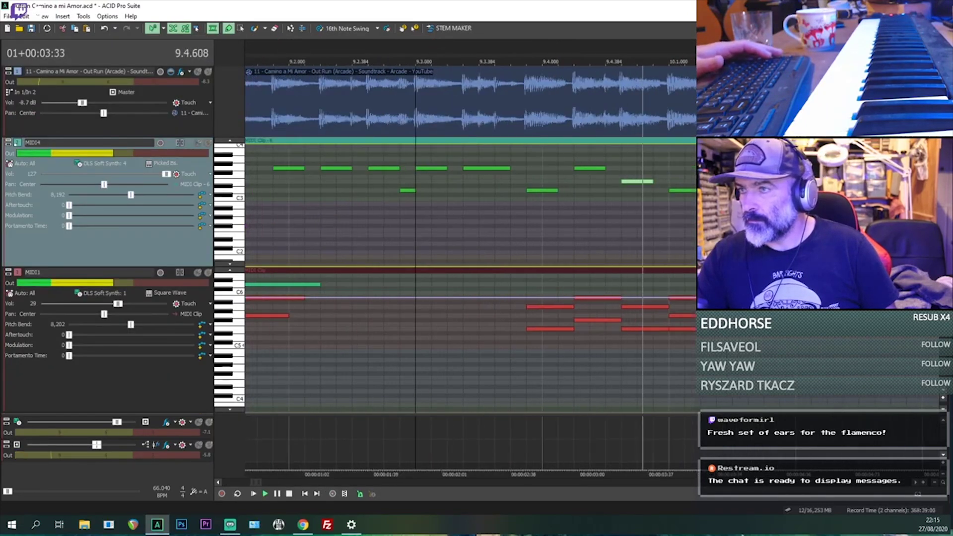
key(space)
key(space)
key(space)
click(579, 168)
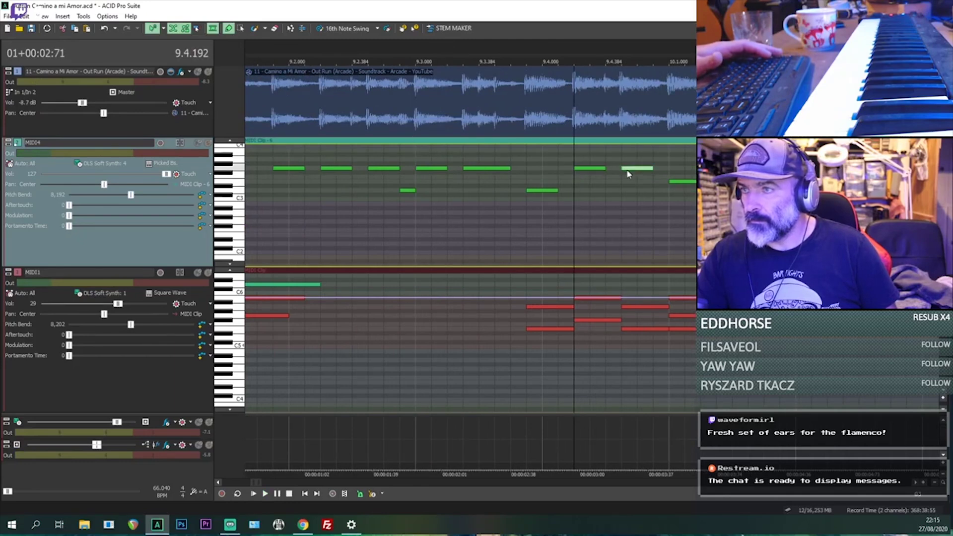
key(space)
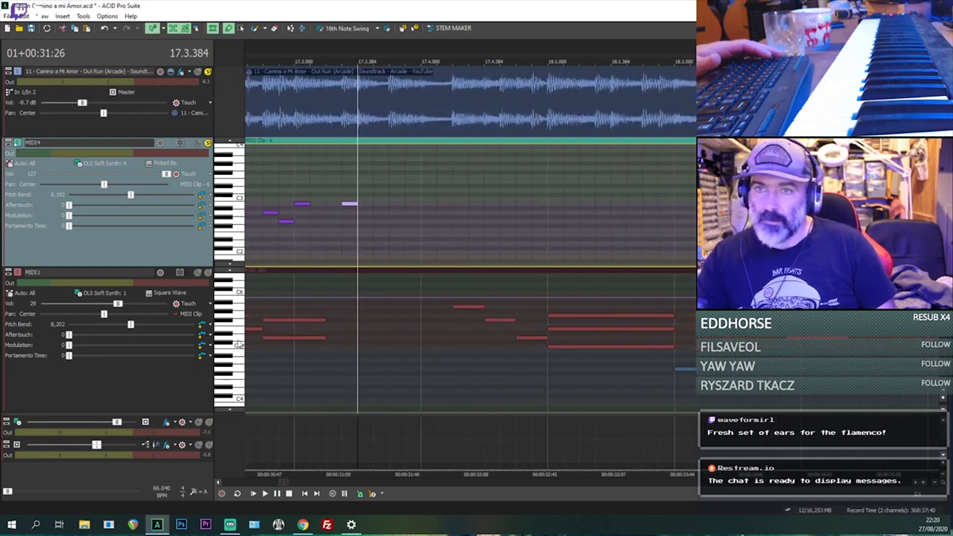
Widen the note editor, draw a new purple bass note, mute the reference and play around bars 4–11.
drag(213, 243, 100, 243)
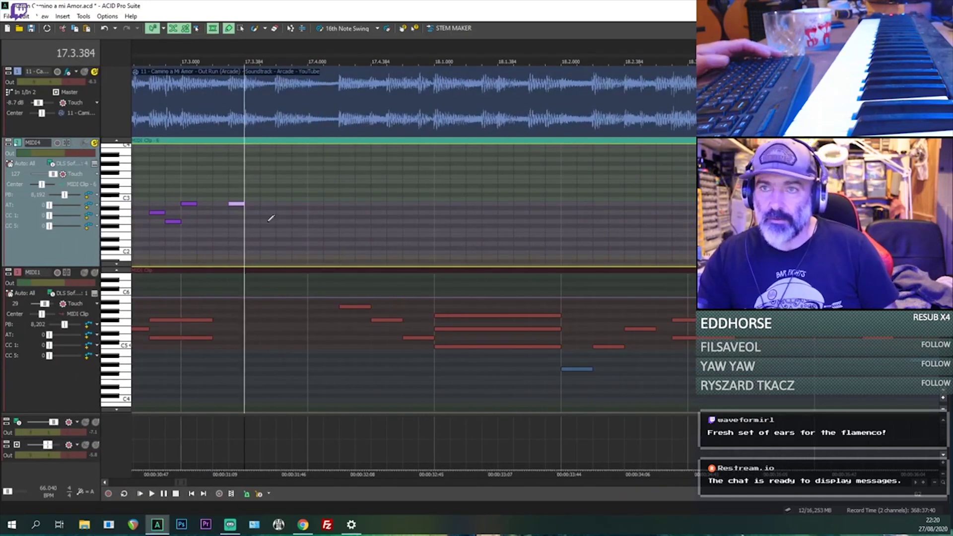
click(279, 203)
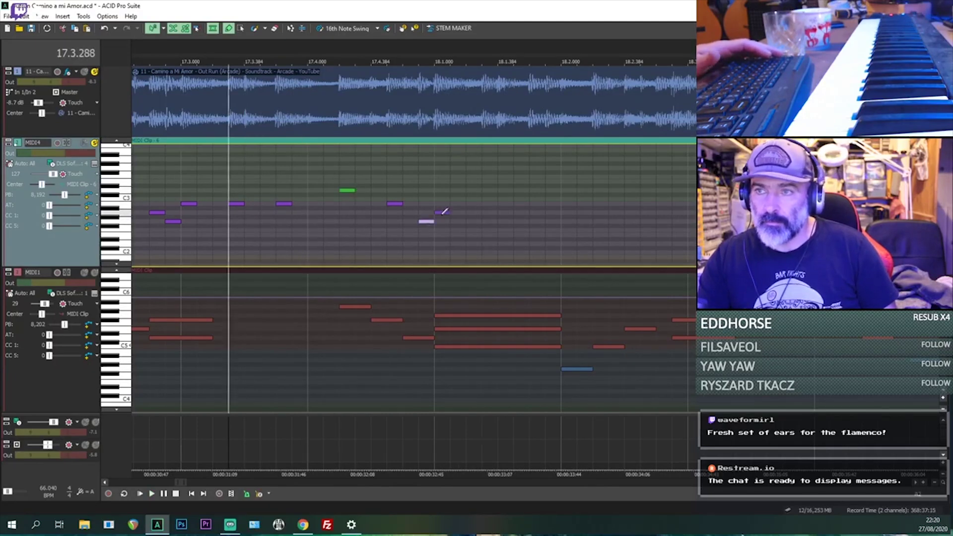
key(space)
key(space)
scroll(449, 228, down, 4)
click(84, 72)
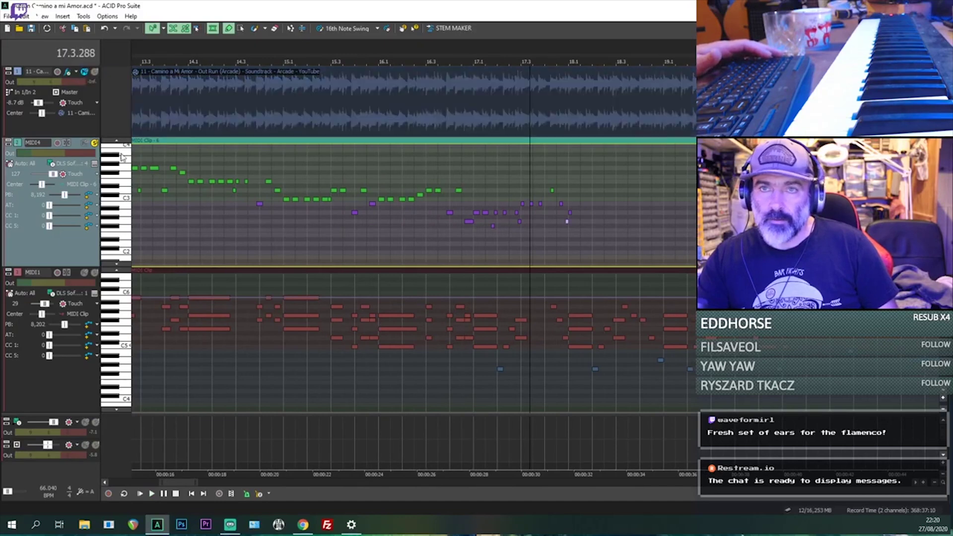
key(Down)
key(Down)
key(Down)
key(space)
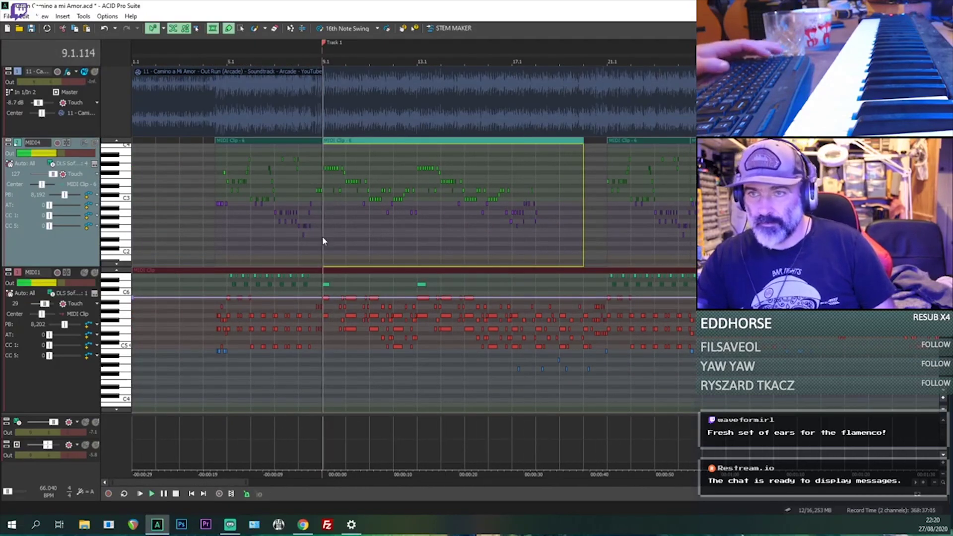
key(Up)
key(Up)
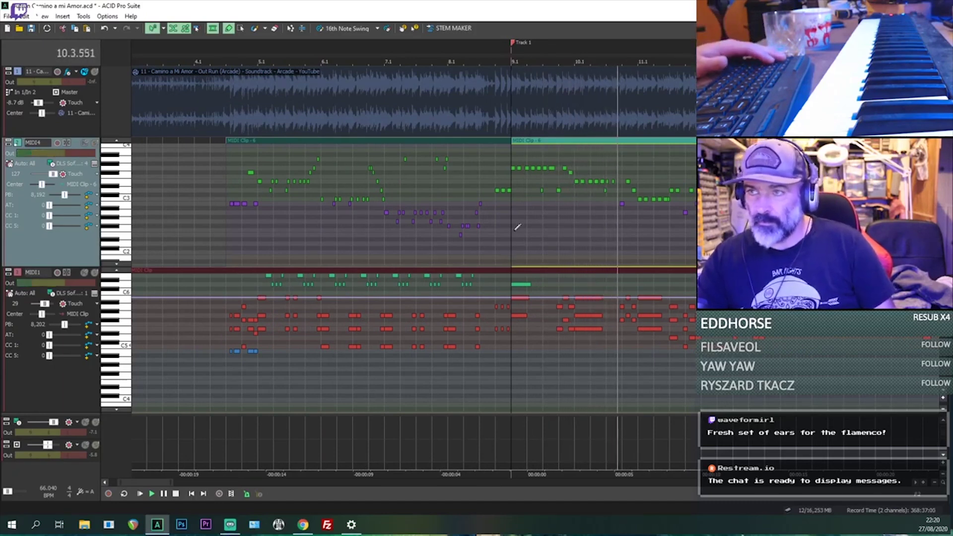
scroll(517, 225, up, 1)
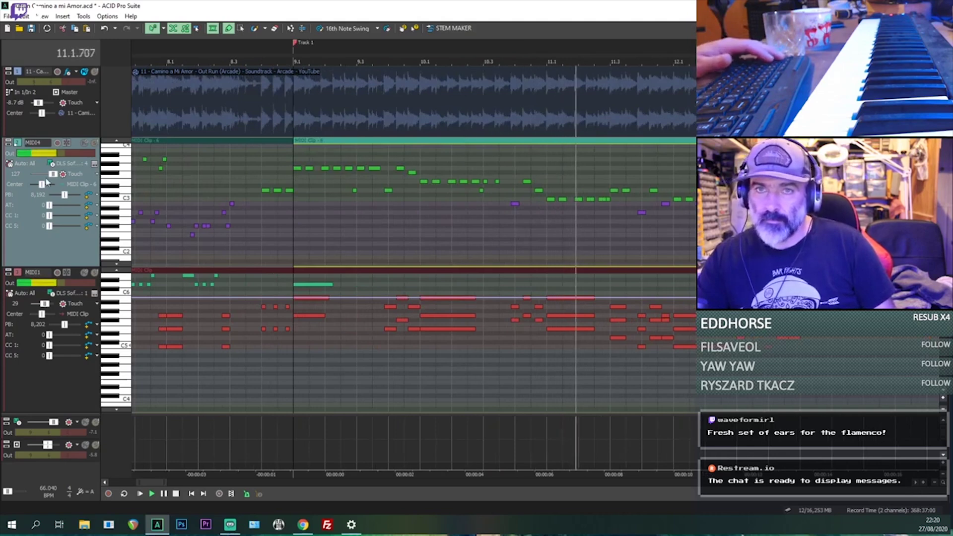
Show note velocities inline on the MIDI tracks.
key(ctrl+shift+i)
key(ctrl+shift+i)
key(v)
scroll(575, 221, down, 1)
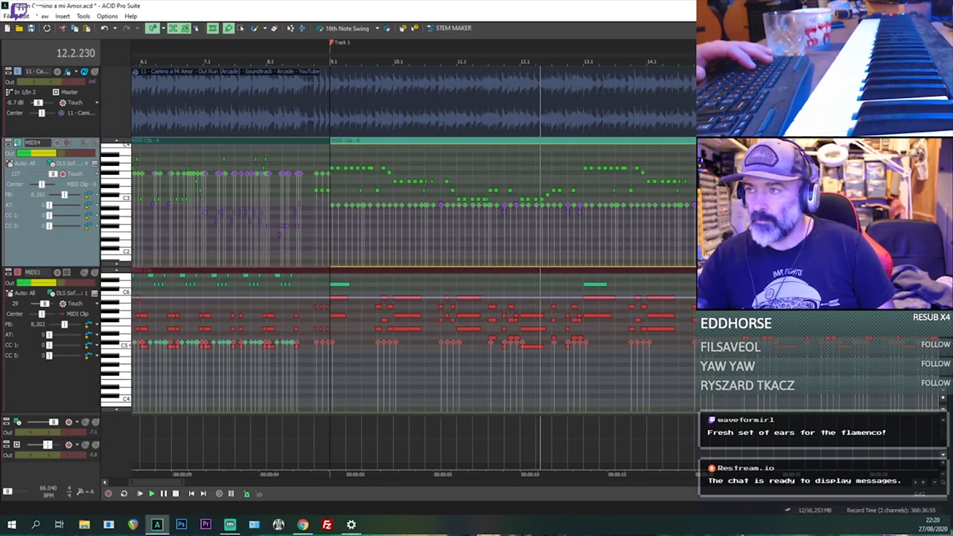
Select MIDI4's notes in MIDI Clip-6 and drag their velocities to the top, then stop playback.
click(242, 28)
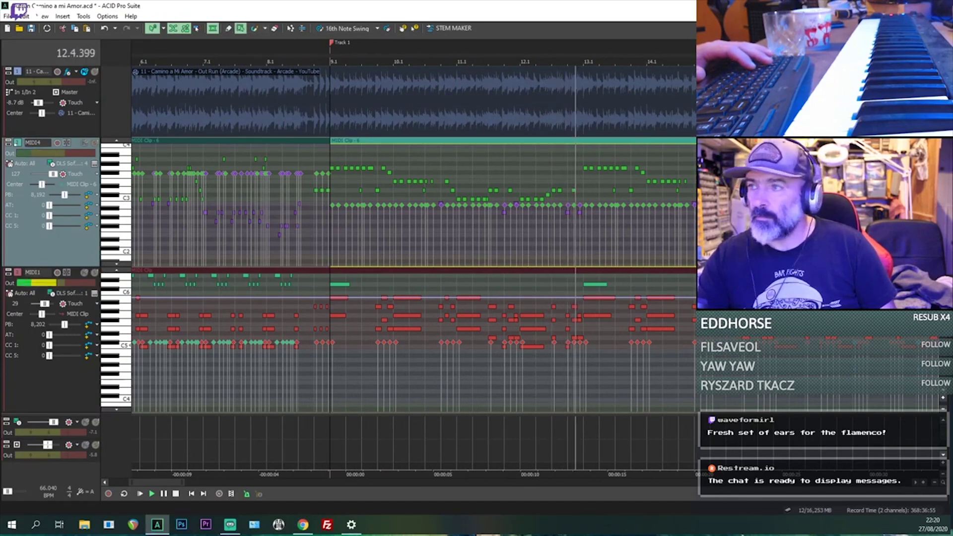
drag(332, 193, 332, 192)
drag(775, 152, 329, 233)
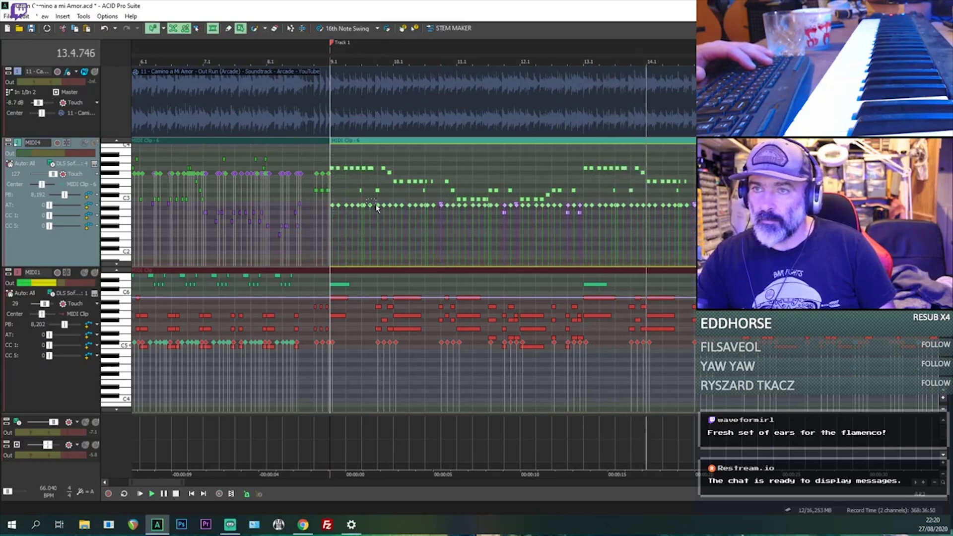
drag(363, 205, 364, 175)
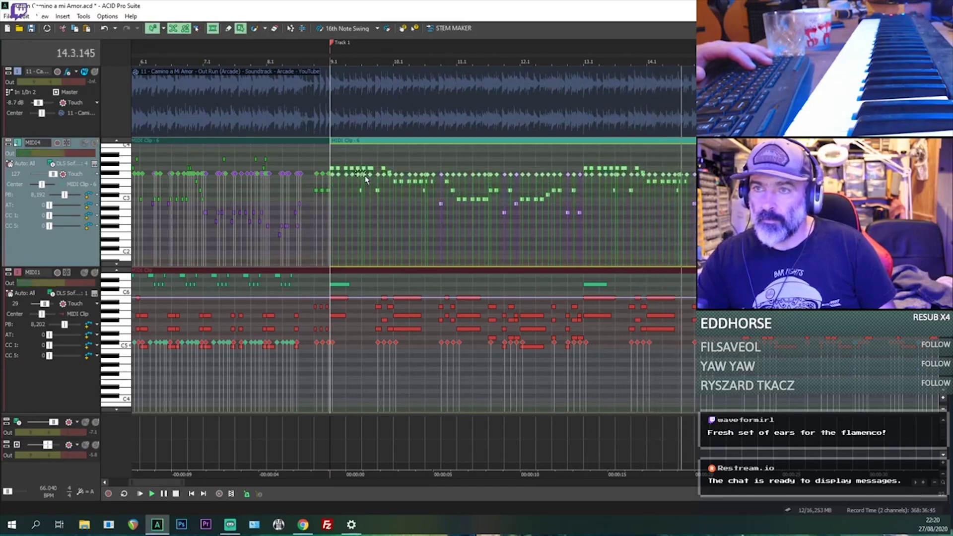
scroll(365, 177, down, 3)
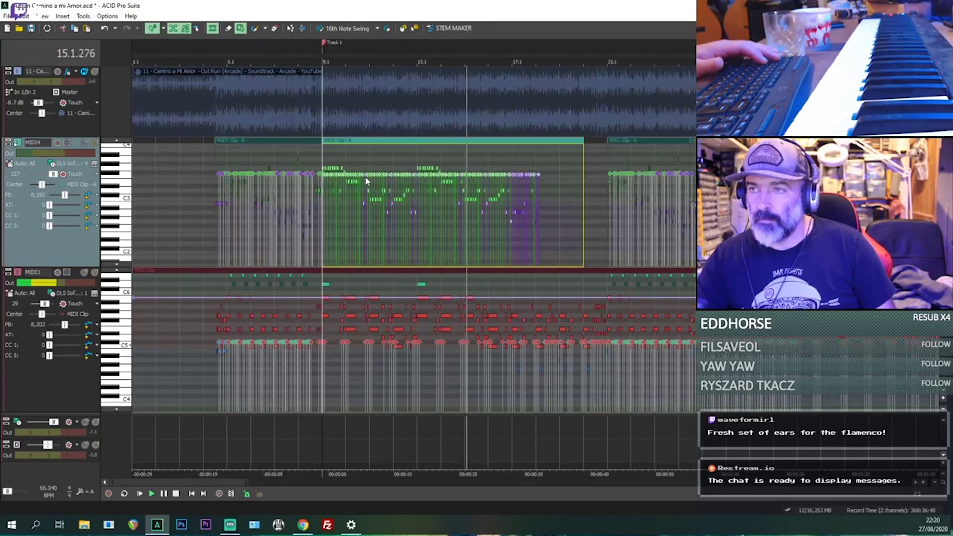
scroll(366, 176, up, 2)
click(749, 229)
scroll(750, 229, down, 1)
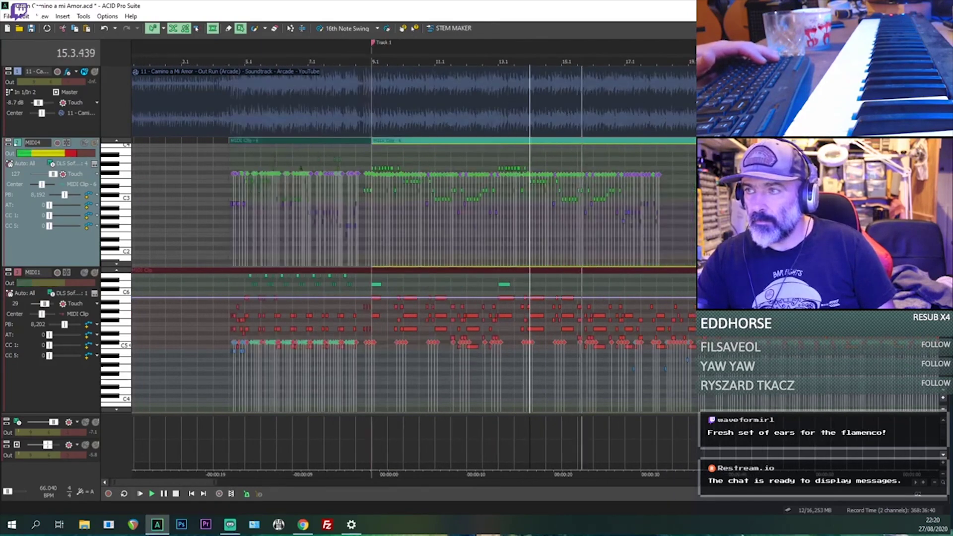
scroll(750, 229, up, 1)
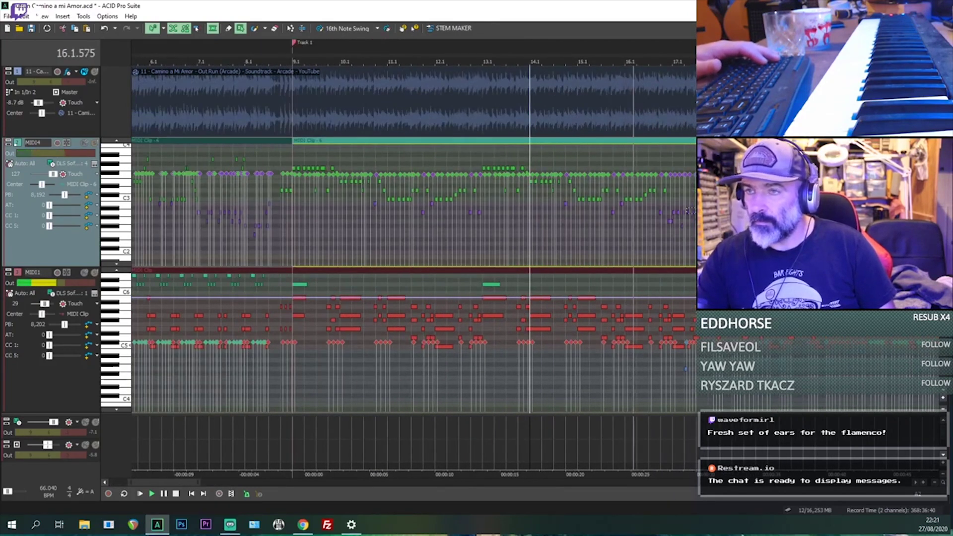
key(space)
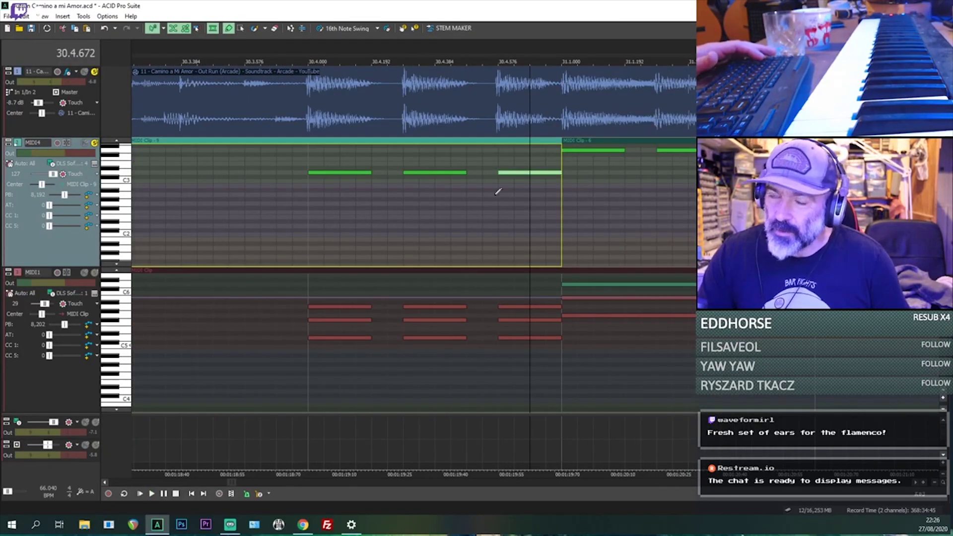
Select MIDI1's first pickup note and widen the track header panel to reveal full track controls.
scroll(498, 192, down, 4)
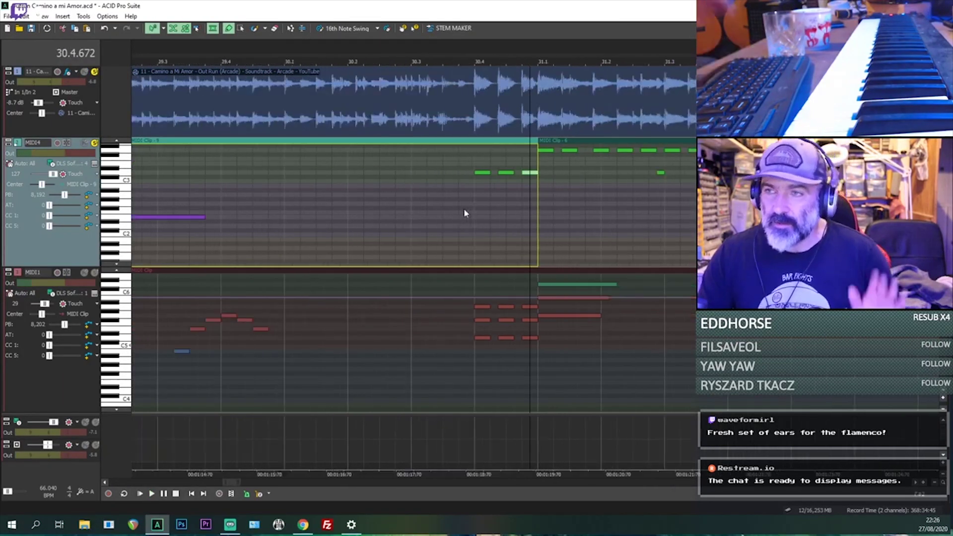
click(482, 307)
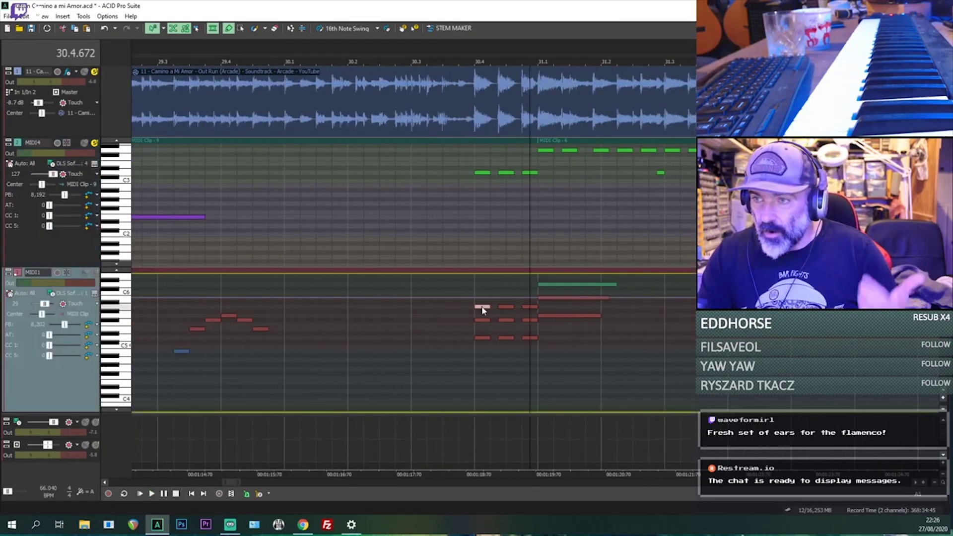
scroll(169, 137, down, 1)
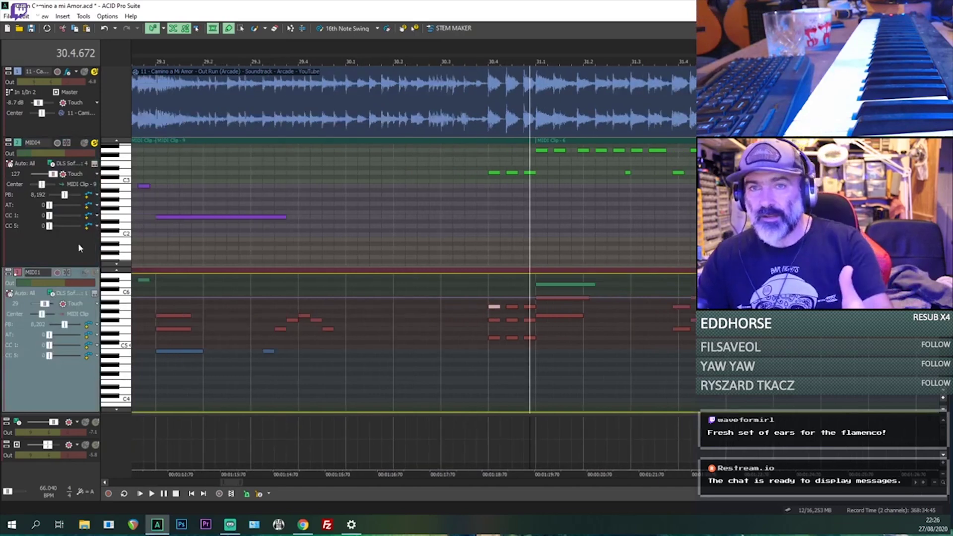
drag(98, 241, 247, 218)
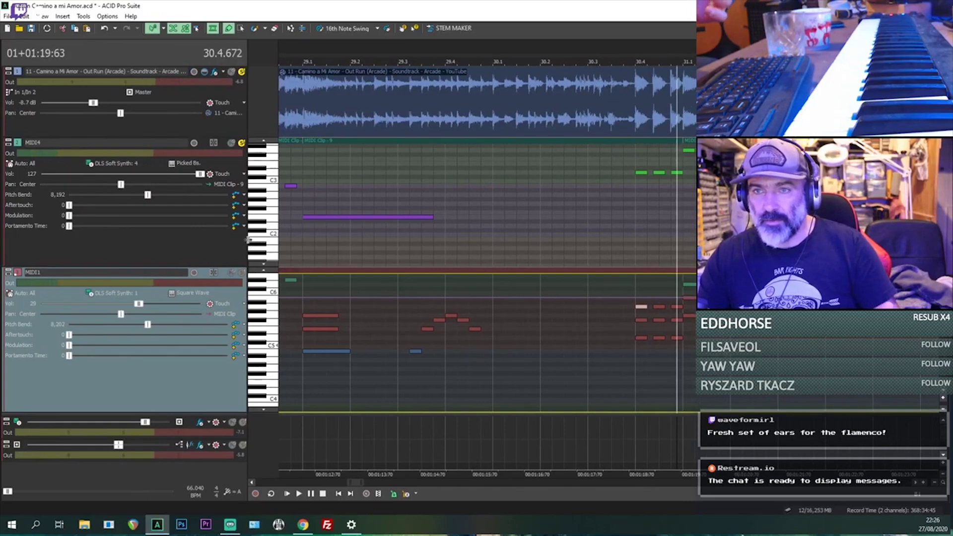
drag(249, 243, 175, 243)
Show the Chopper view from the View menu, move its window aside, then close it.
click(44, 16)
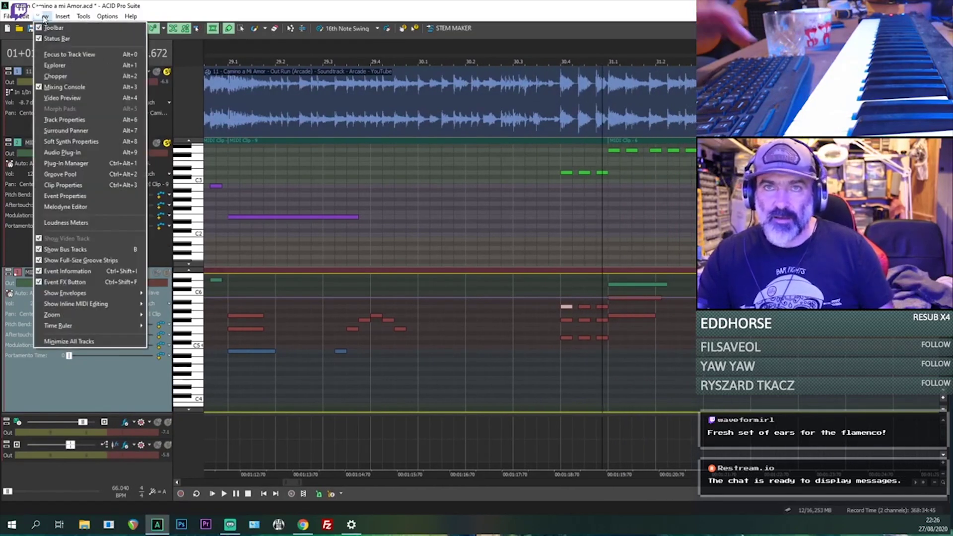
click(57, 75)
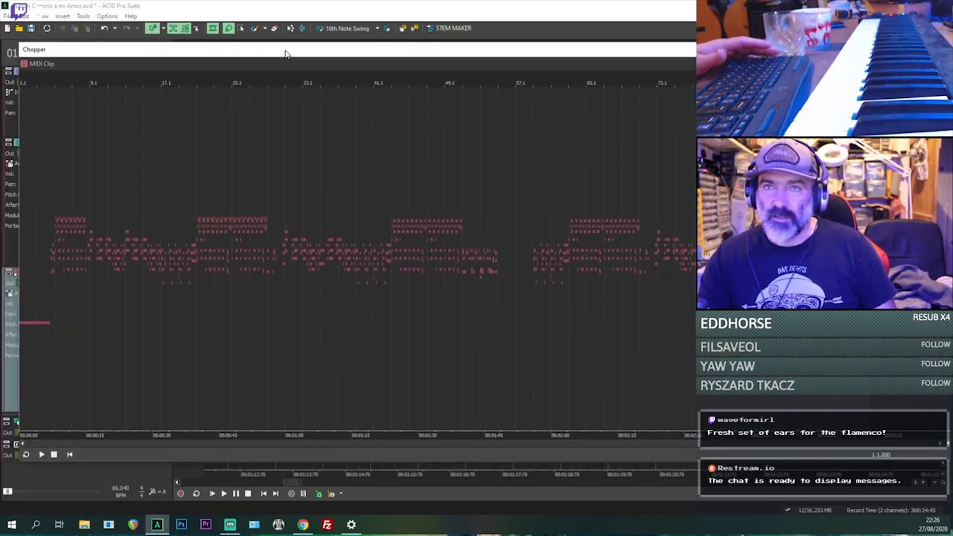
drag(845, 50, 760, 58)
click(868, 58)
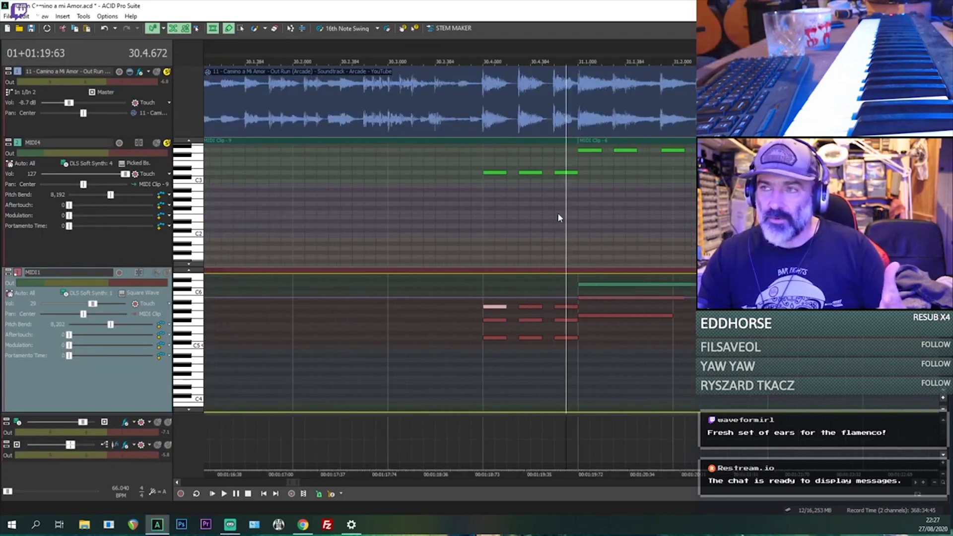
Near bar 31, raise MIDI1's last pickup note a semitone and MIDI4's one step.
scroll(558, 213, down, 3)
scroll(187, 215, up, 3)
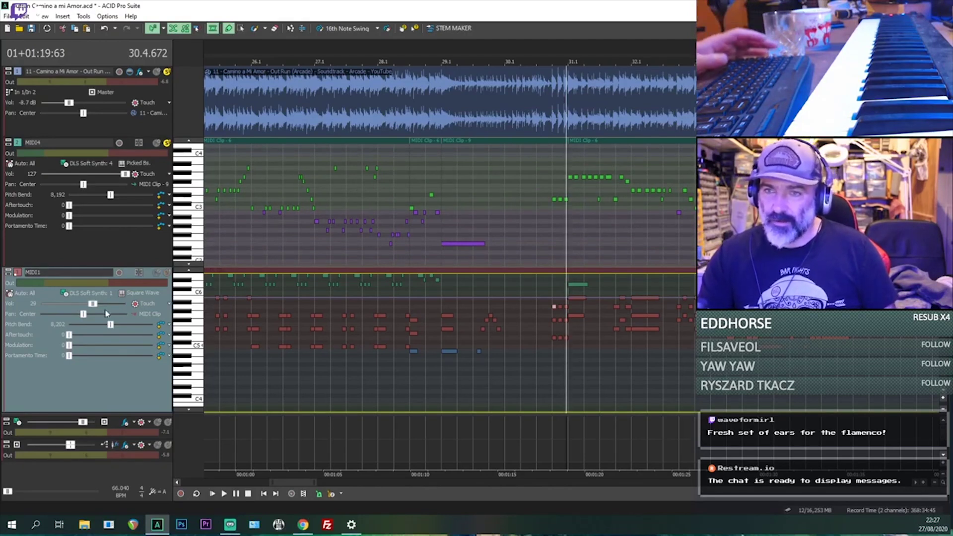
scroll(197, 338, up, 4)
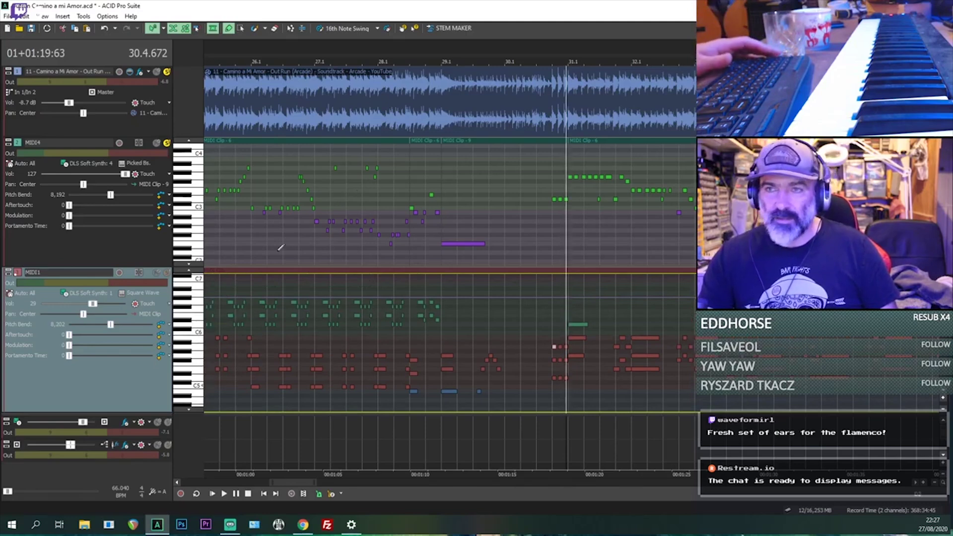
scroll(561, 230, up, 2)
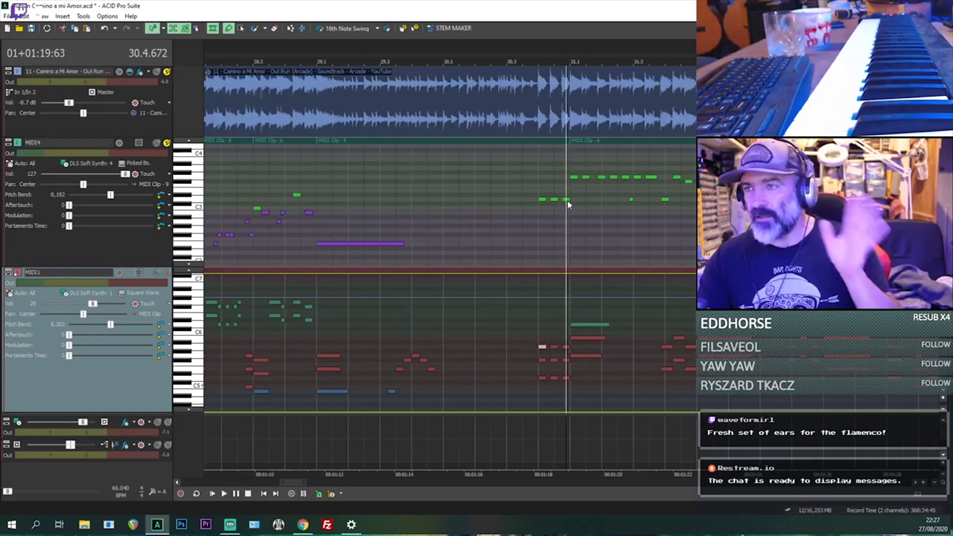
scroll(571, 200, up, 3)
drag(569, 346, 566, 340)
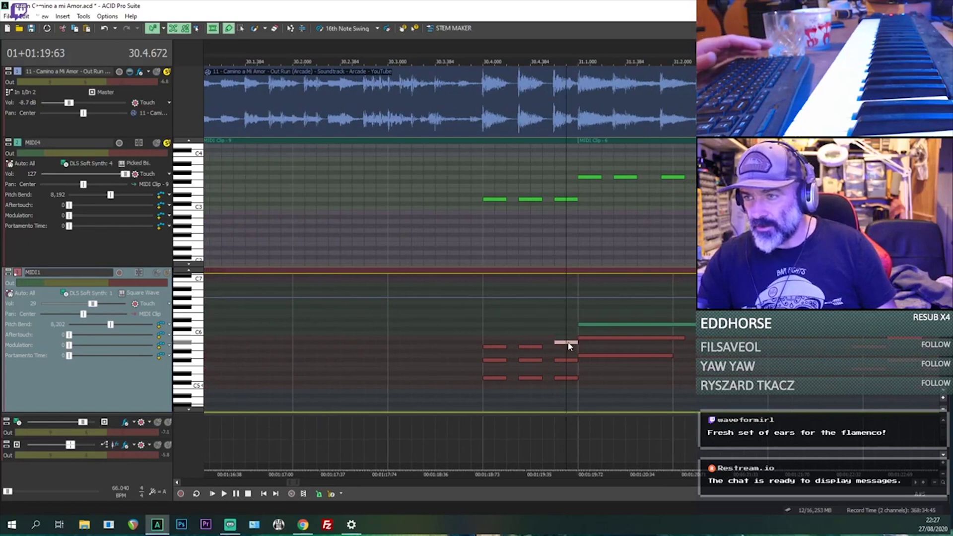
drag(567, 197, 570, 195)
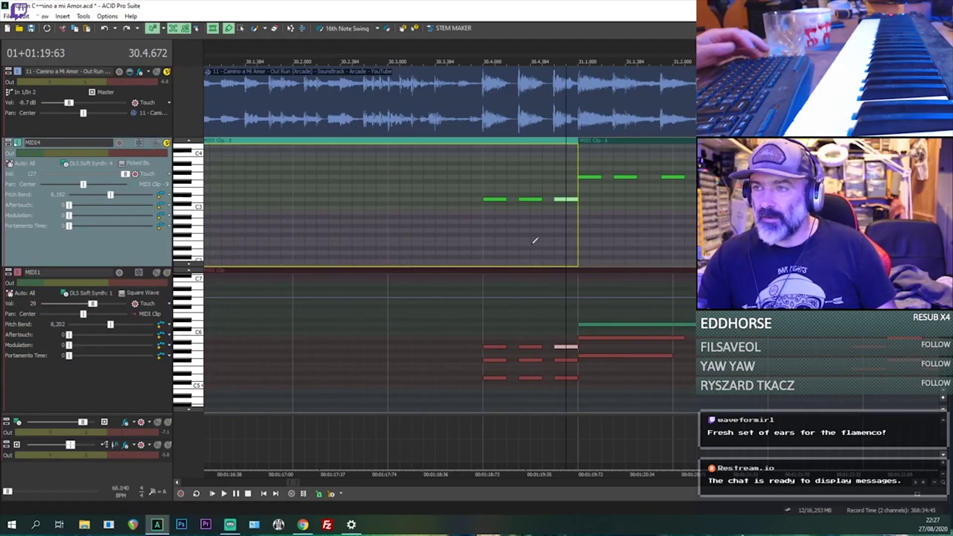
click(509, 239)
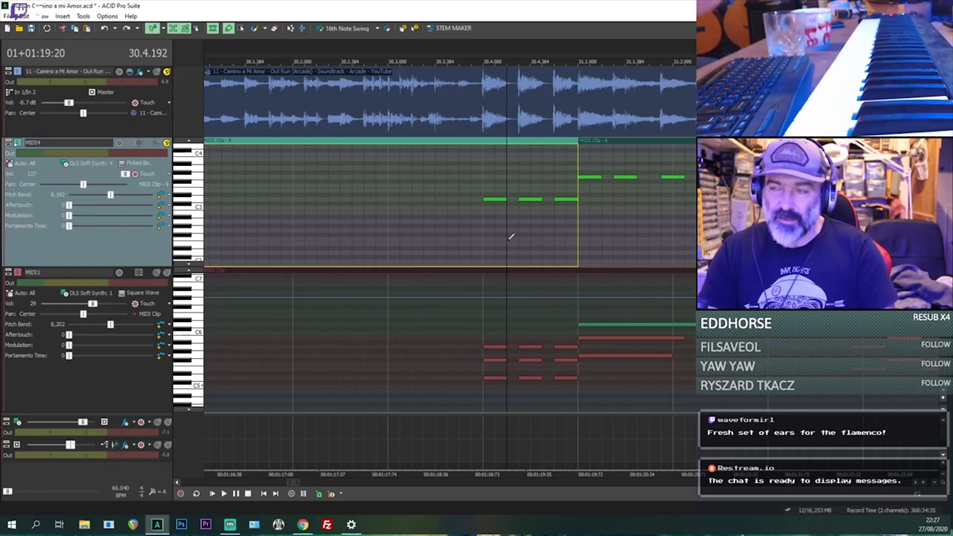
scroll(509, 239, down, 2)
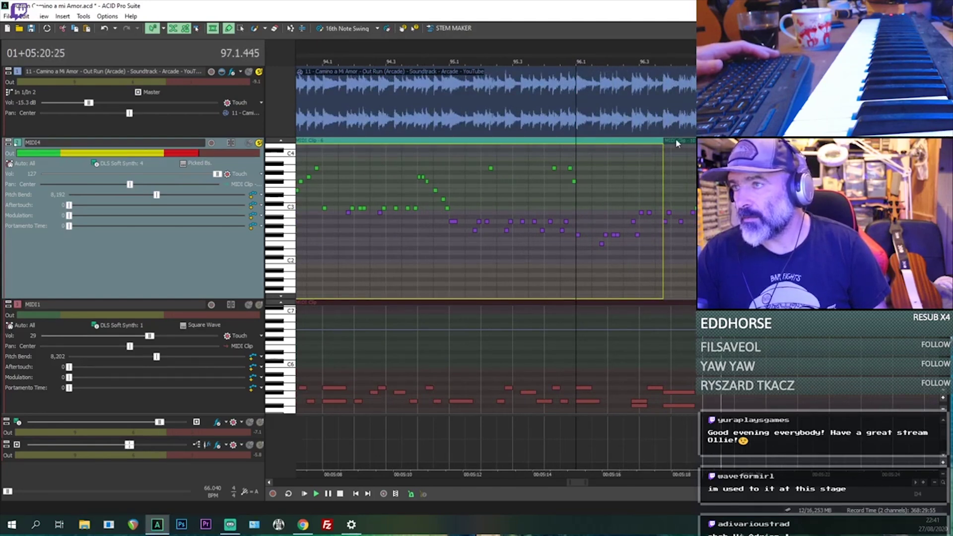
Scroll the track list up to reveal the reference audio down through Glockenspiel.
scroll(677, 144, down, 3)
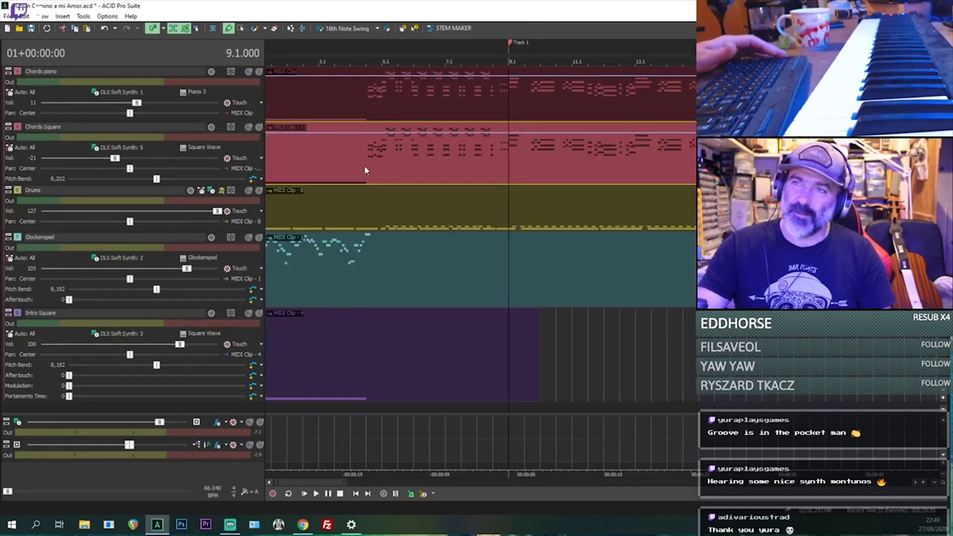
scroll(348, 239, up, 3)
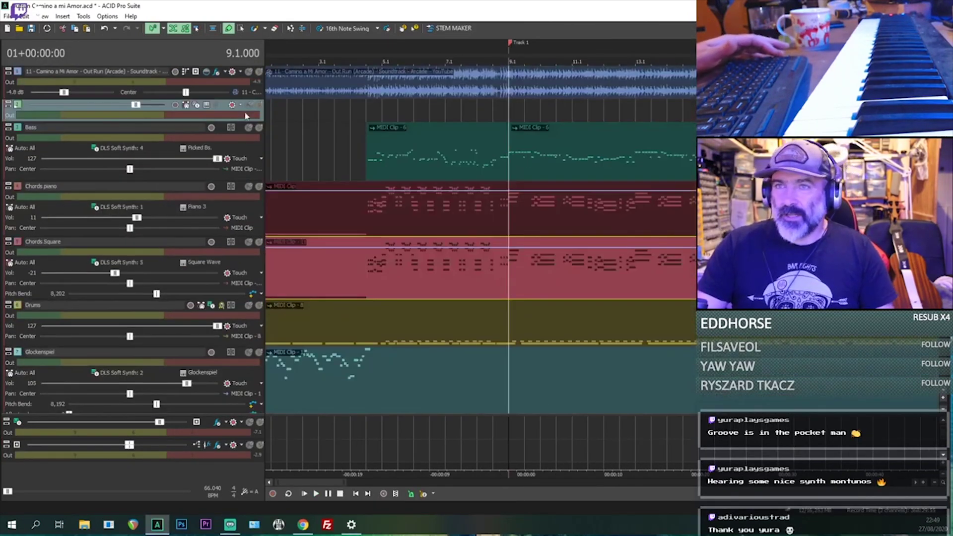
Move the edit position to bar 1.3 and turn down the reference audio track's volume.
click(273, 120)
scroll(274, 120, down, 2)
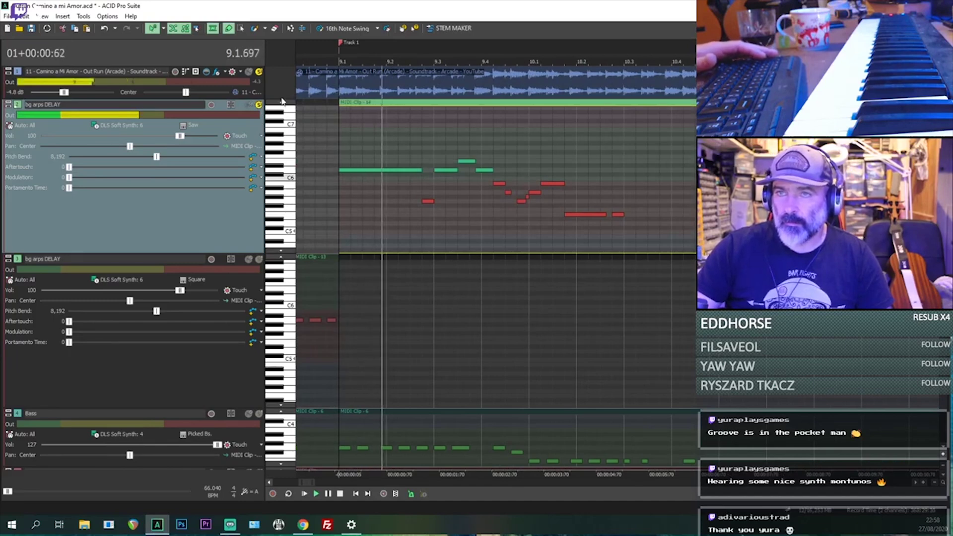
mouse_move(64, 92)
mouse_down()
mouse_move(53, 96)
mouse_move(65, 99)
mouse_up()
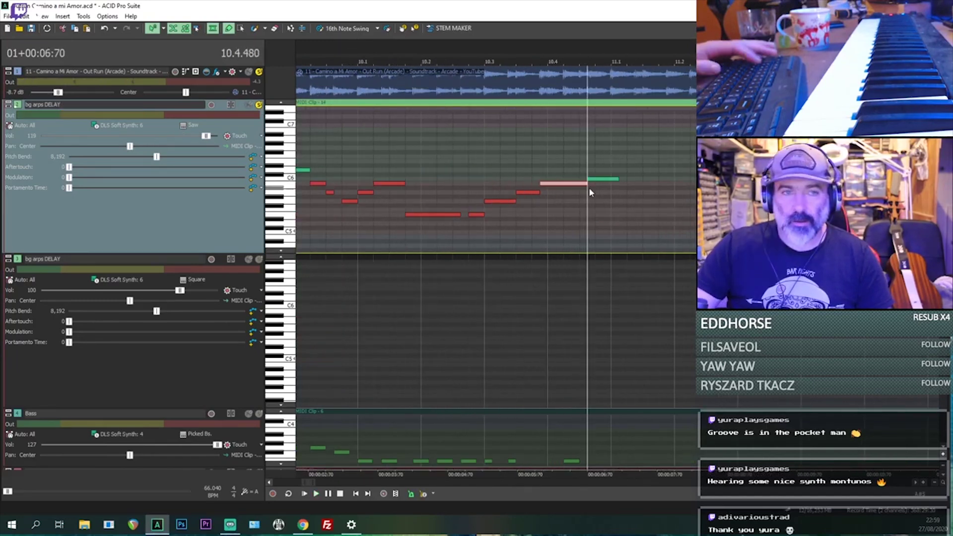
Zoom the timeline and replay the bg arps DELAY arpeggio from bar 9 against the reference.
scroll(589, 187, down, 5)
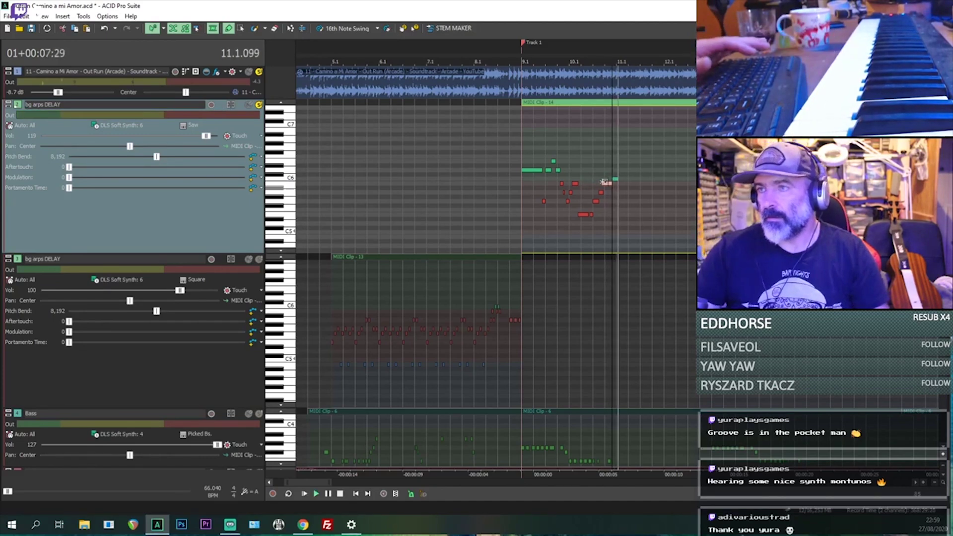
scroll(650, 166, up, 5)
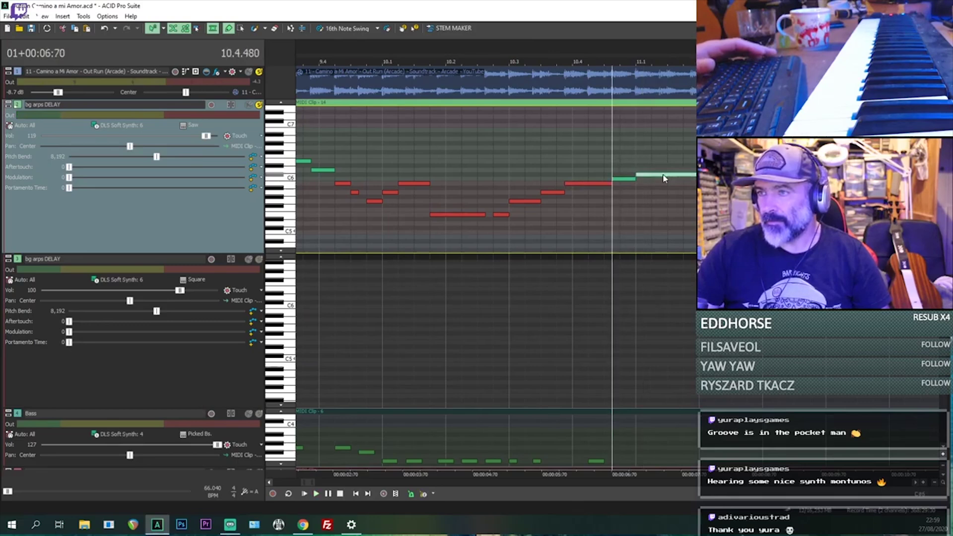
scroll(663, 183, up, 3)
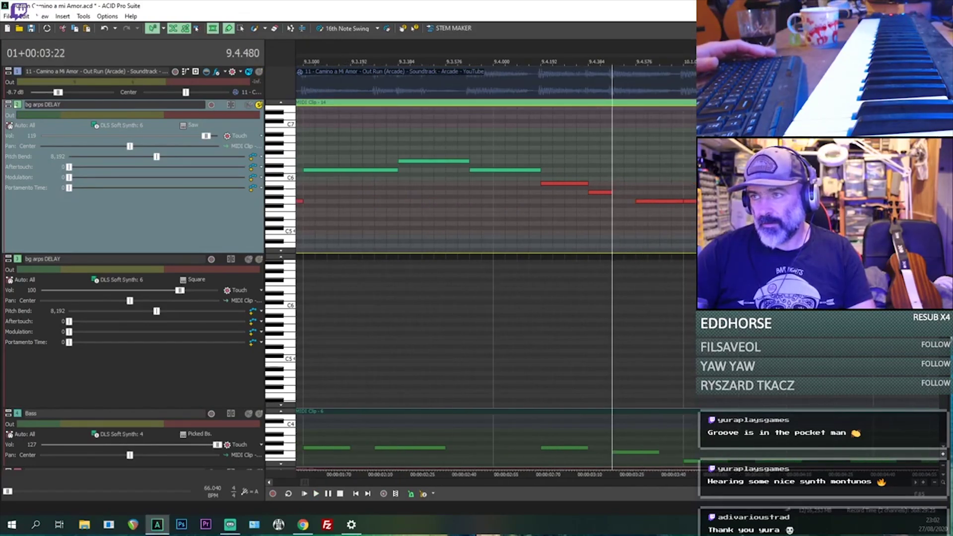
click(451, 218)
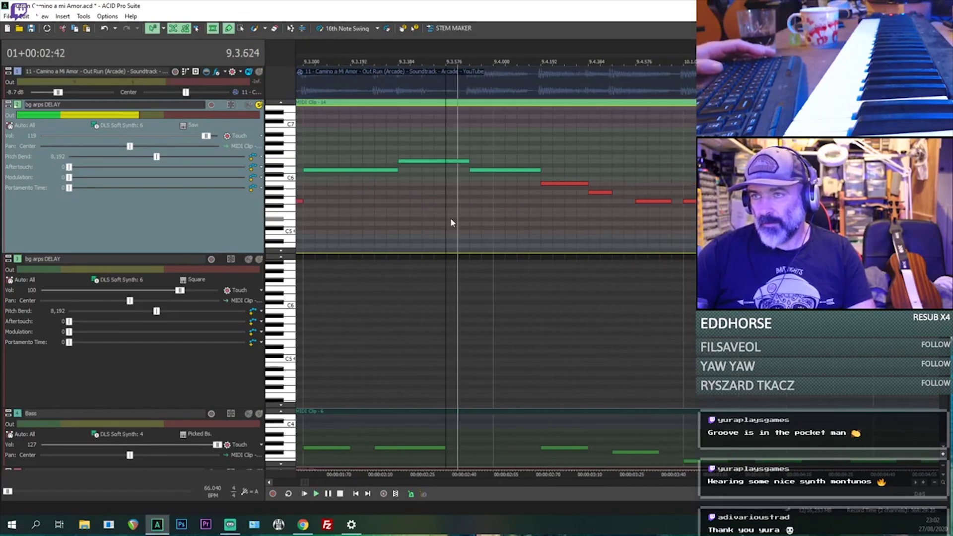
scroll(444, 208, down, 2)
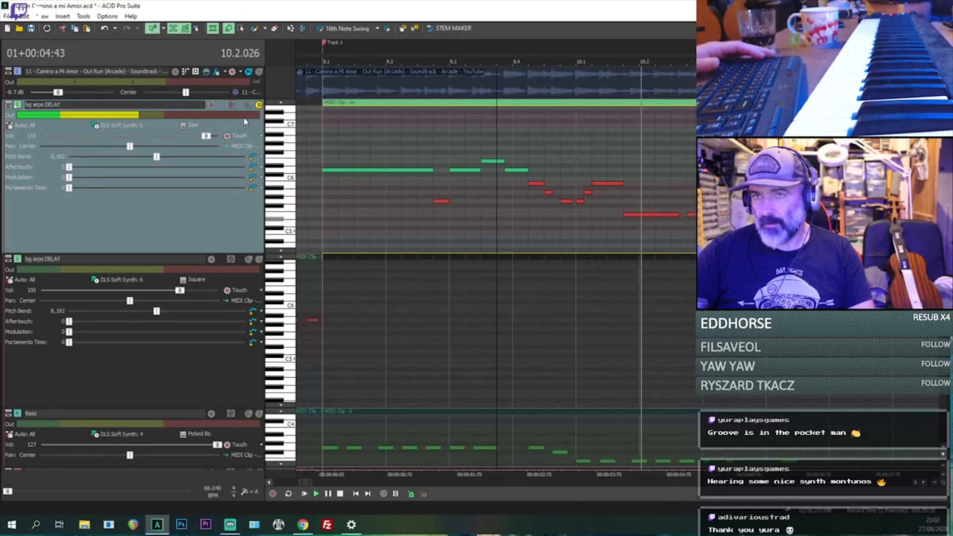
scroll(489, 159, down, 2)
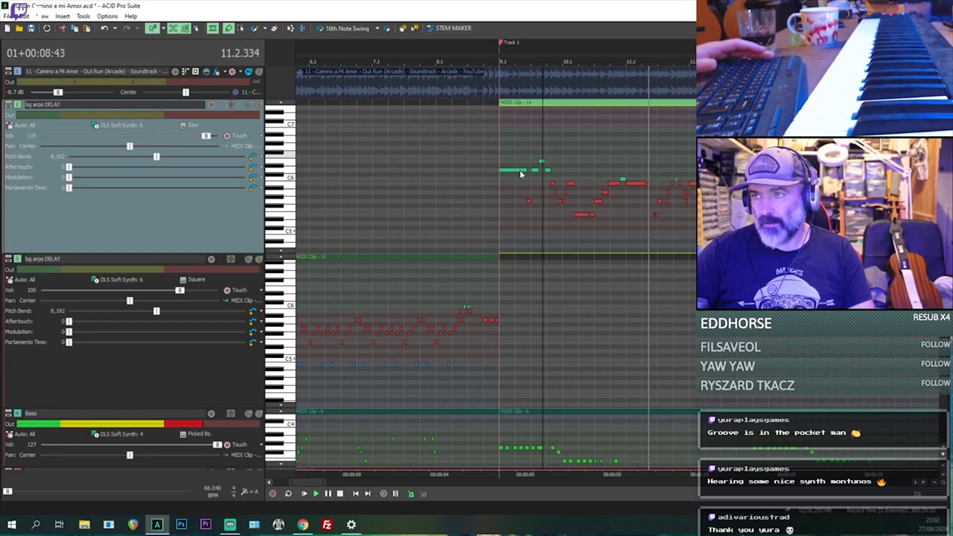
scroll(520, 170, up, 2)
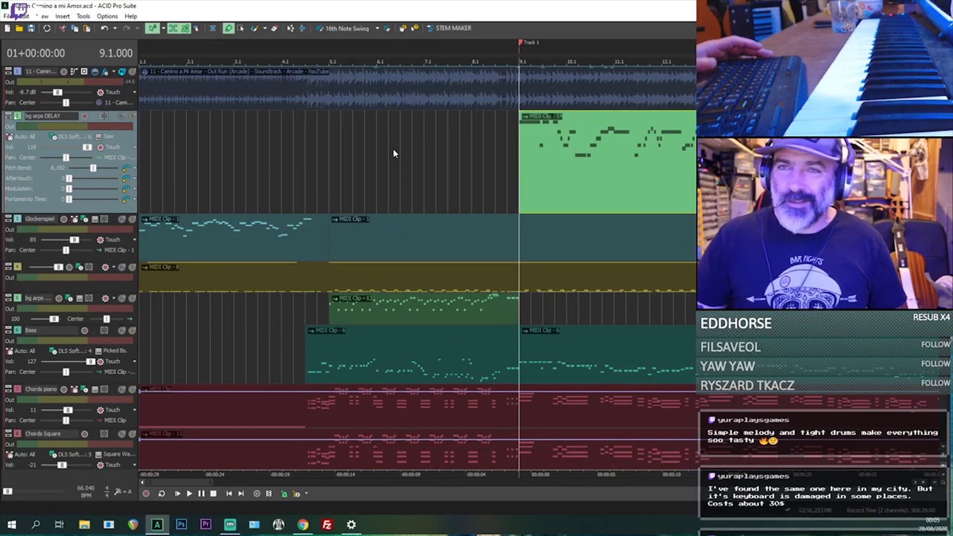
Zoom the timeline out horizontally until bars 1–33 are visible.
scroll(508, 166, down, 2)
scroll(598, 167, down, 3)
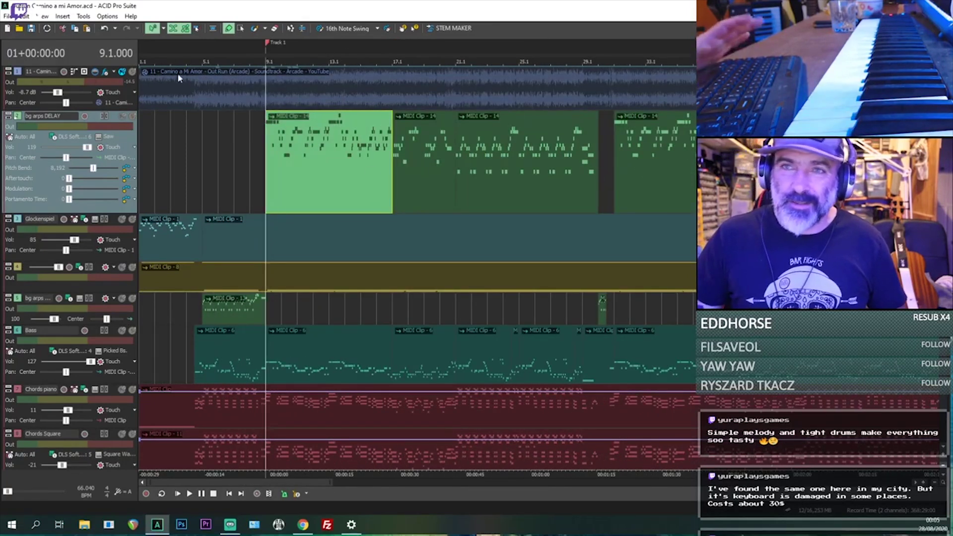
scroll(478, 134, down, 2)
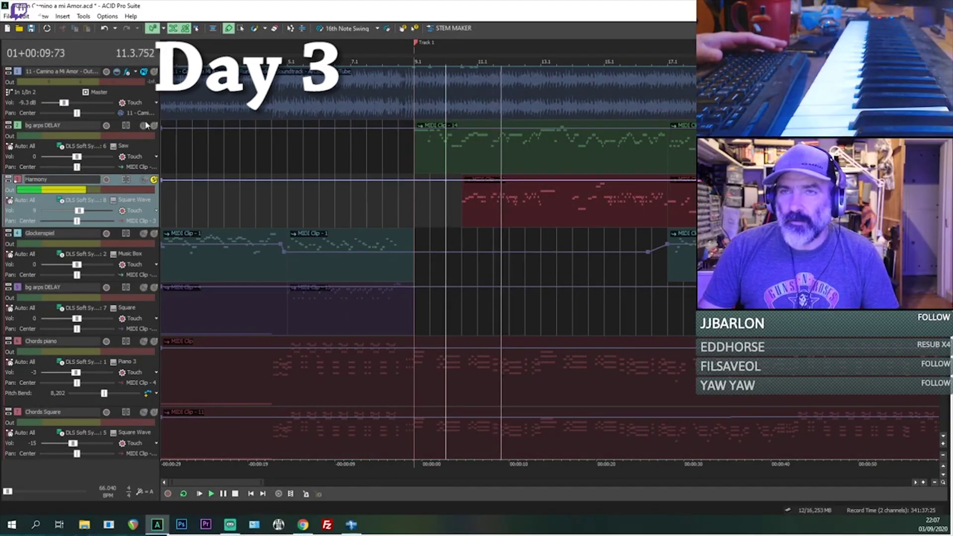
Select the Harmony clip and reposition its track header, ending above Glockenspiel.
click(514, 212)
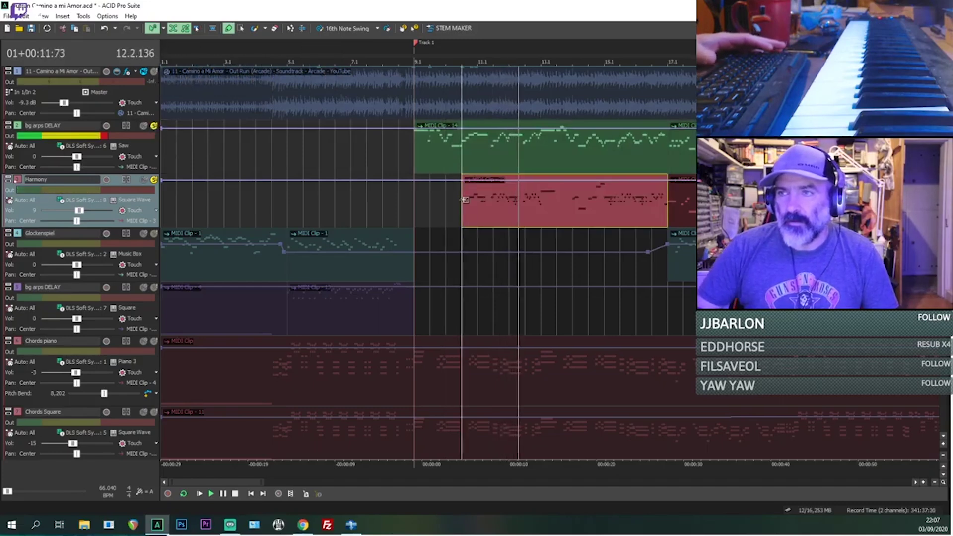
scroll(514, 212, up, 2)
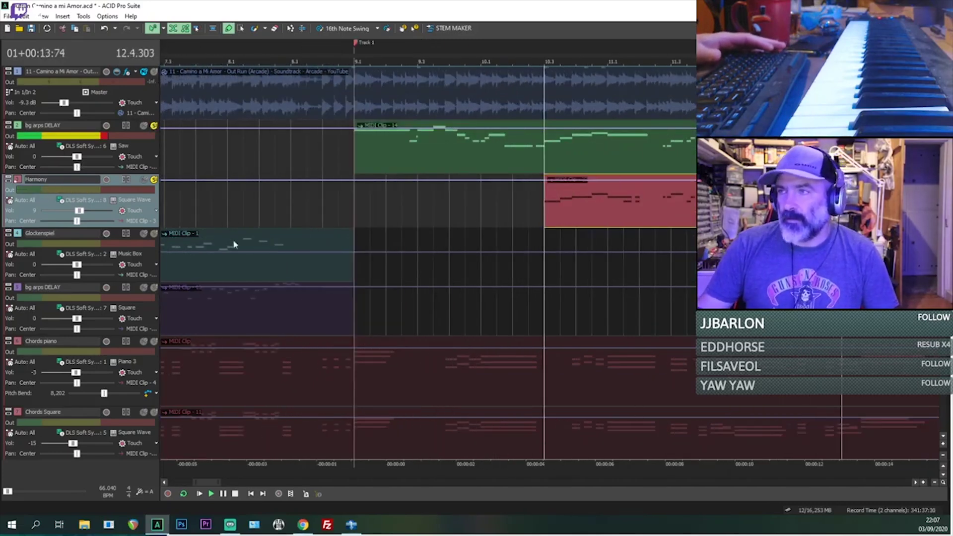
drag(120, 262, 120, 264)
scroll(118, 248, down, 2)
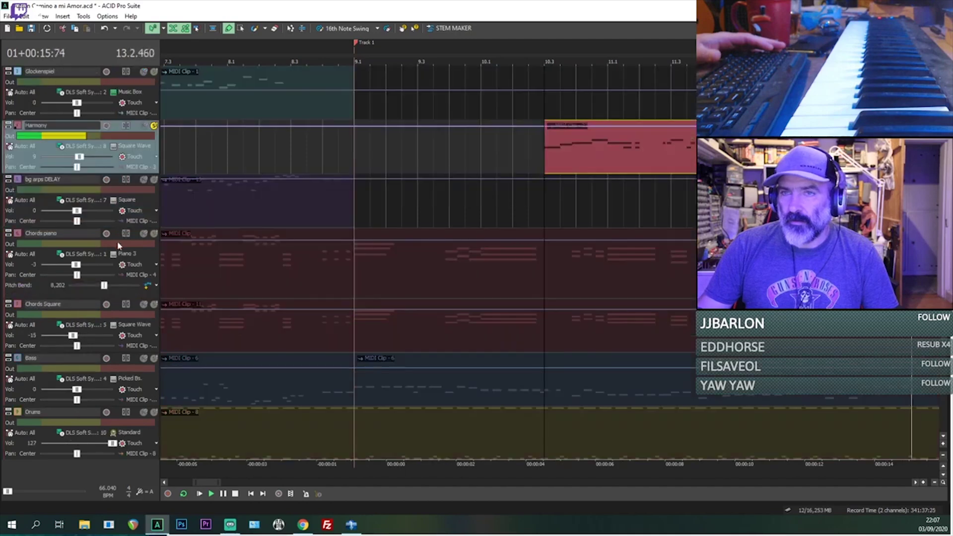
scroll(579, 221, down, 5)
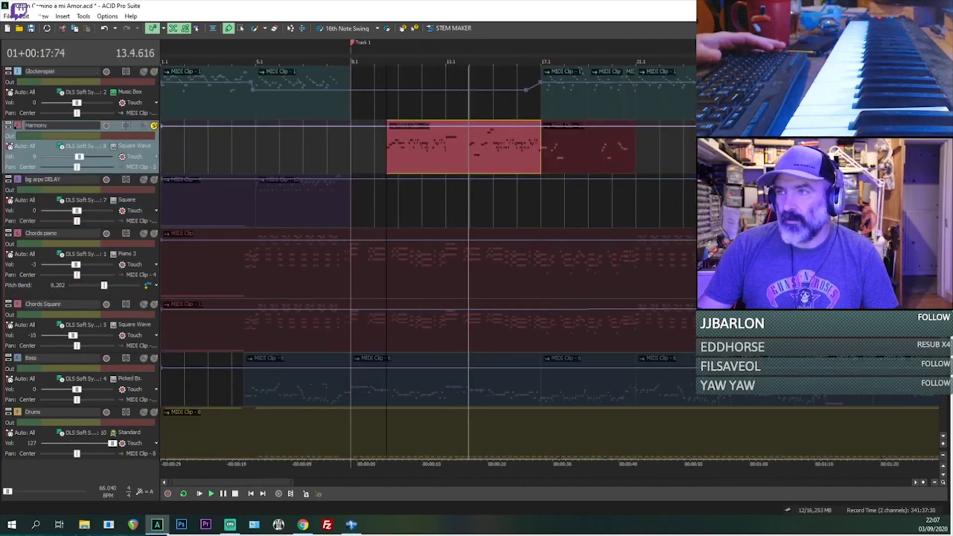
scroll(118, 249, up, 2)
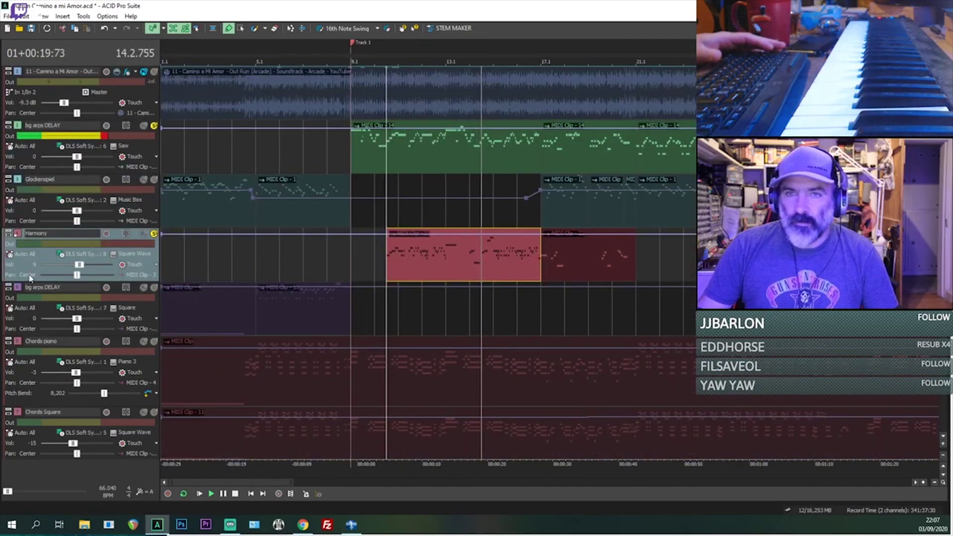
drag(23, 169, 24, 172)
scroll(430, 147, down, 2)
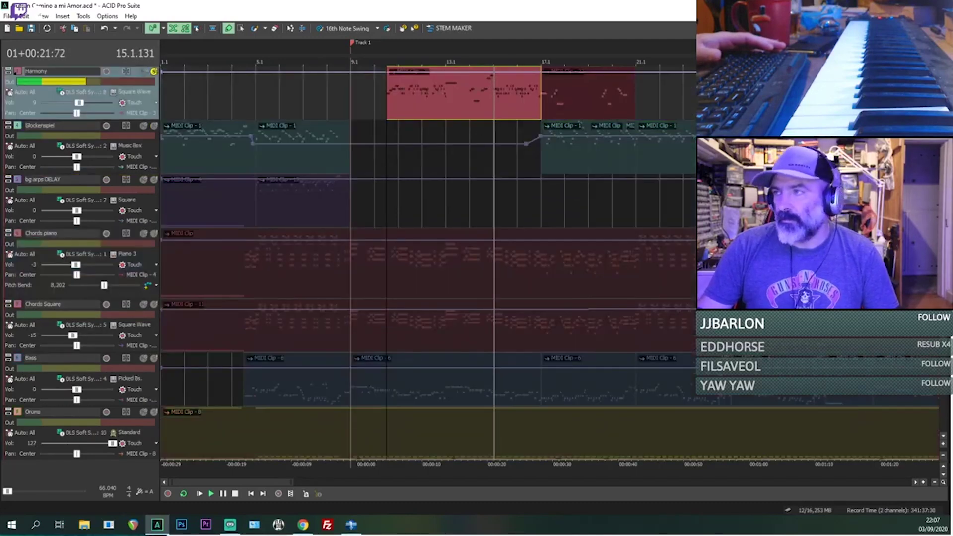
scroll(536, 222, up, 2)
Restart playback from bar 10.1 with the clip deselected.
key(space)
click(377, 196)
key(space)
scroll(378, 196, up, 3)
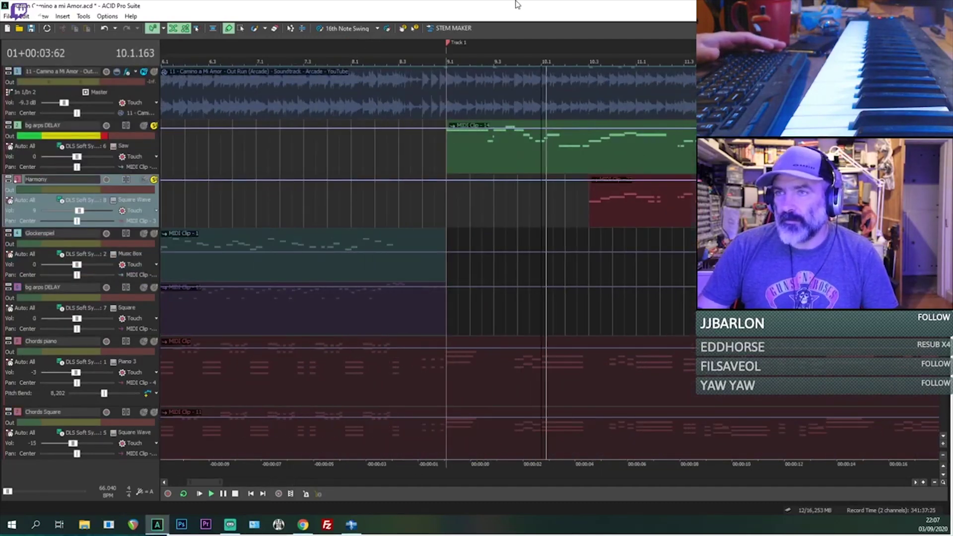
Select the Harmony clip at bar 10.3, solo the reference audio, and un-solo bg arps DELAY and Harmony.
click(591, 206)
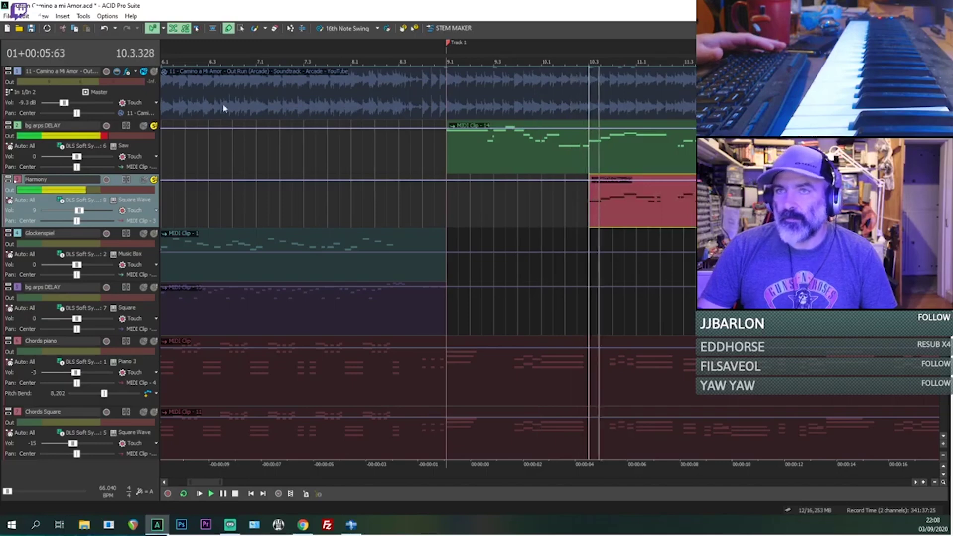
click(154, 72)
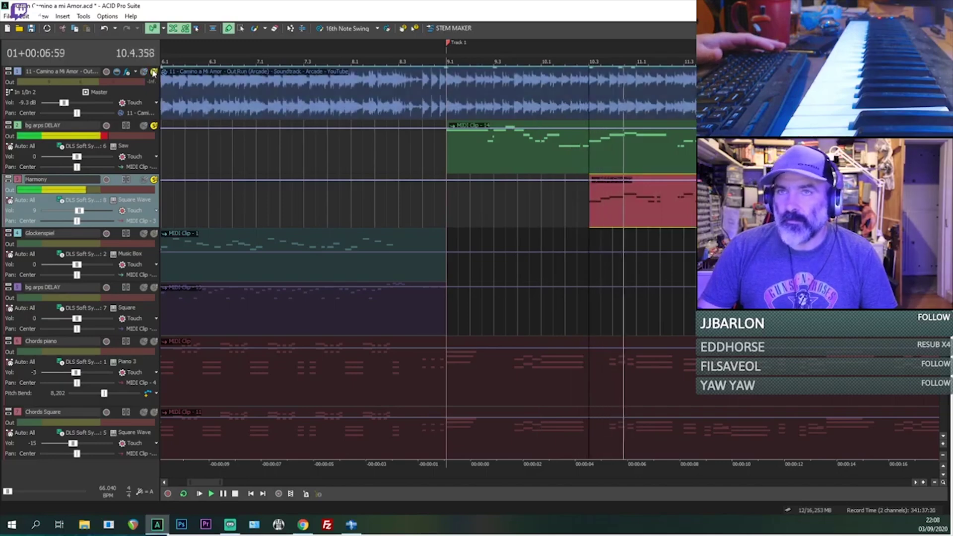
click(154, 126)
click(155, 180)
key(space)
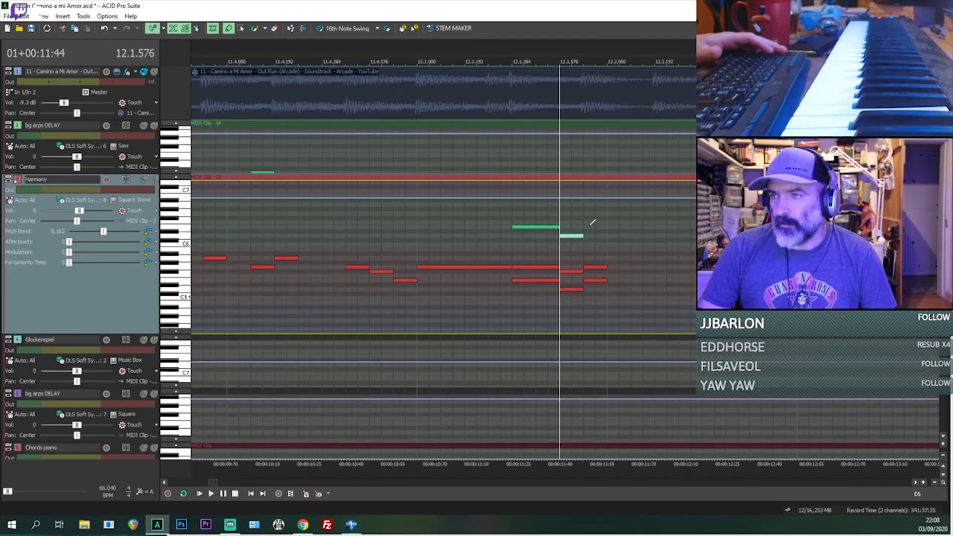
Play from bar 12.1.384, then mute the reference audio track.
click(591, 225)
click(509, 211)
key(space)
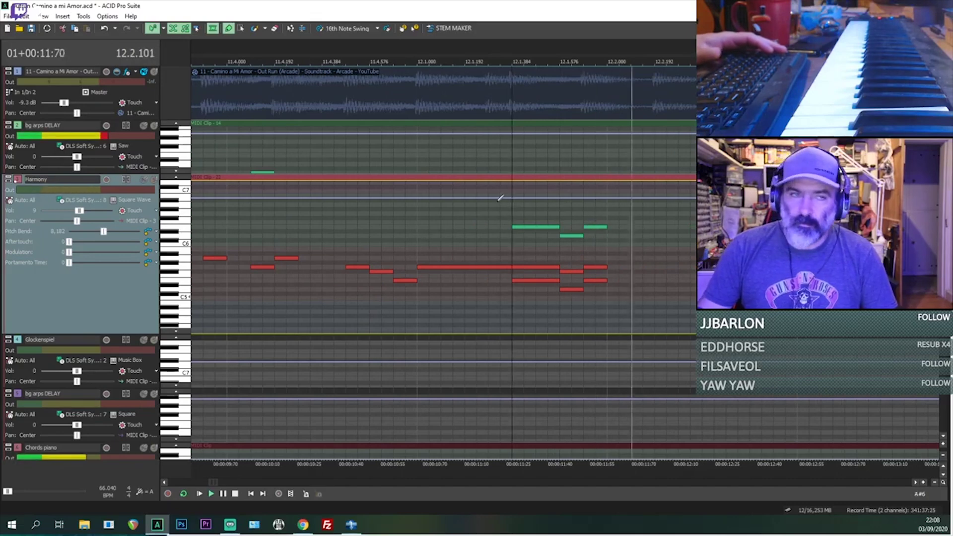
scroll(504, 211, down, 2)
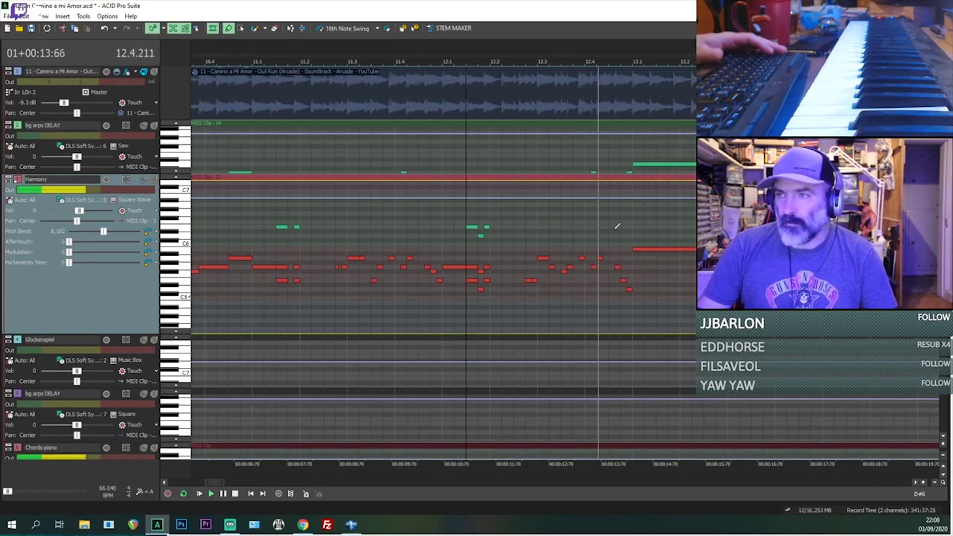
scroll(617, 226, down, 2)
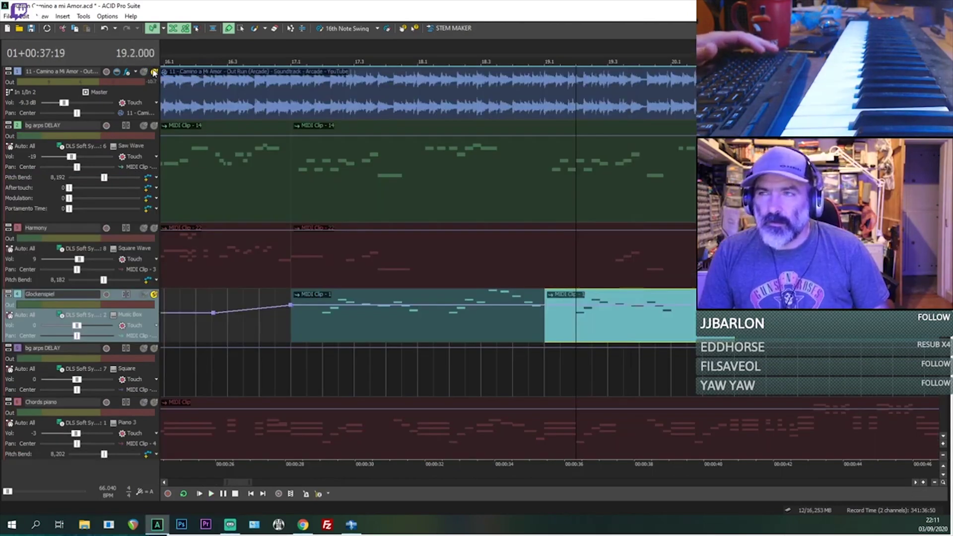
click(154, 72)
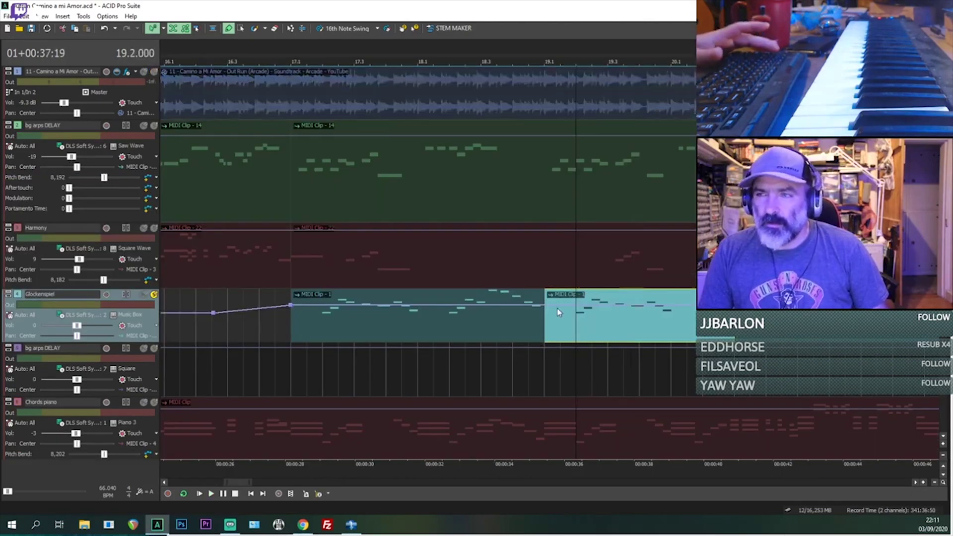
Make the Glockenspiel track taller to show Pitch Bend and loop-play its earlier MIDI clip.
key(space)
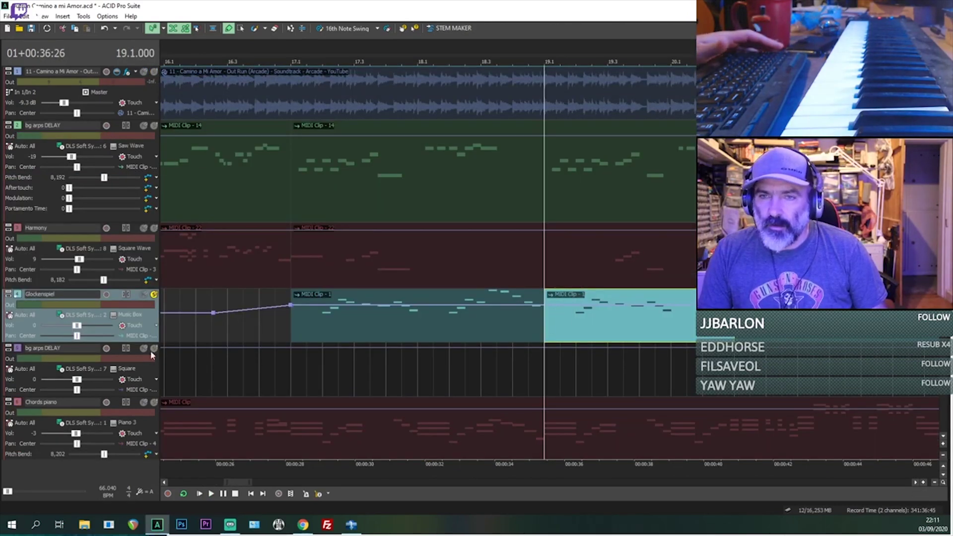
drag(104, 344, 104, 359)
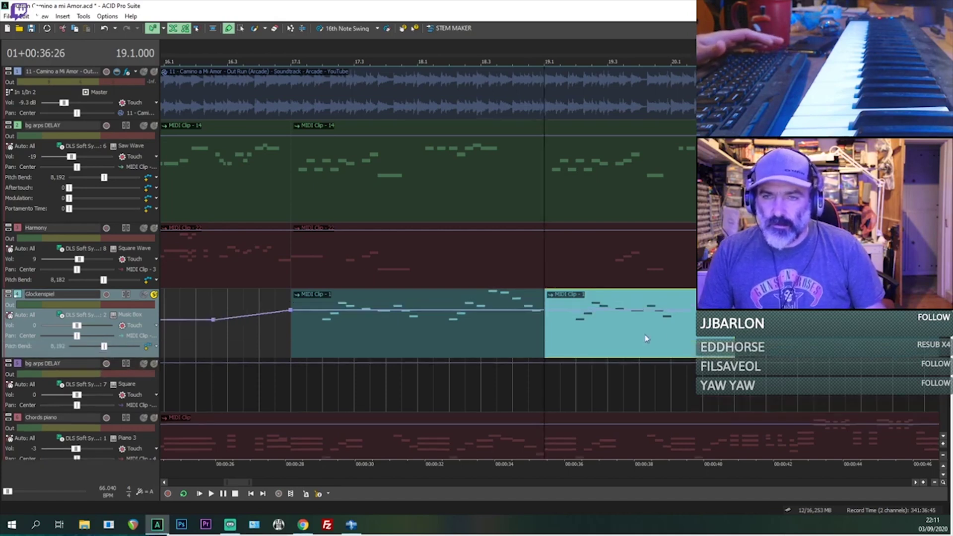
click(535, 338)
key(space)
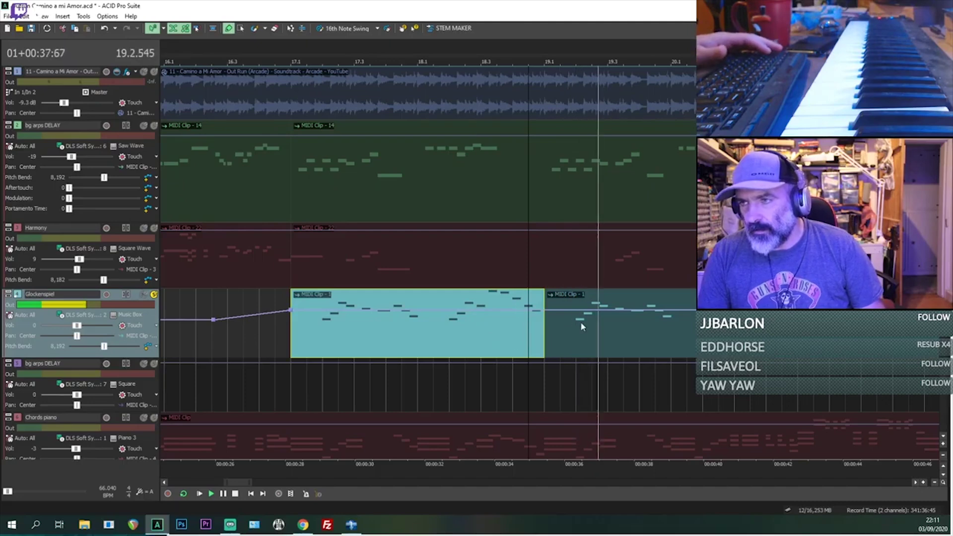
scroll(580, 347, up, 3)
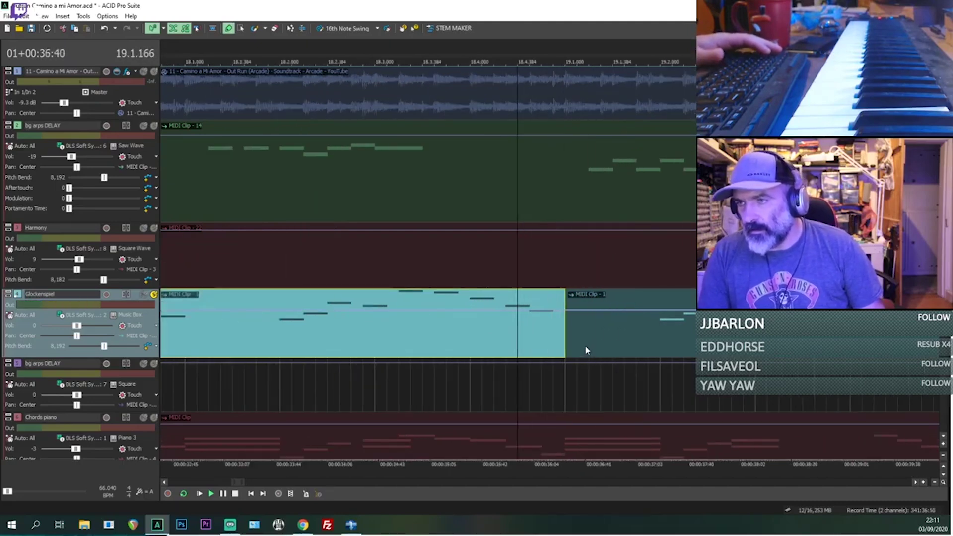
key(space)
click(618, 343)
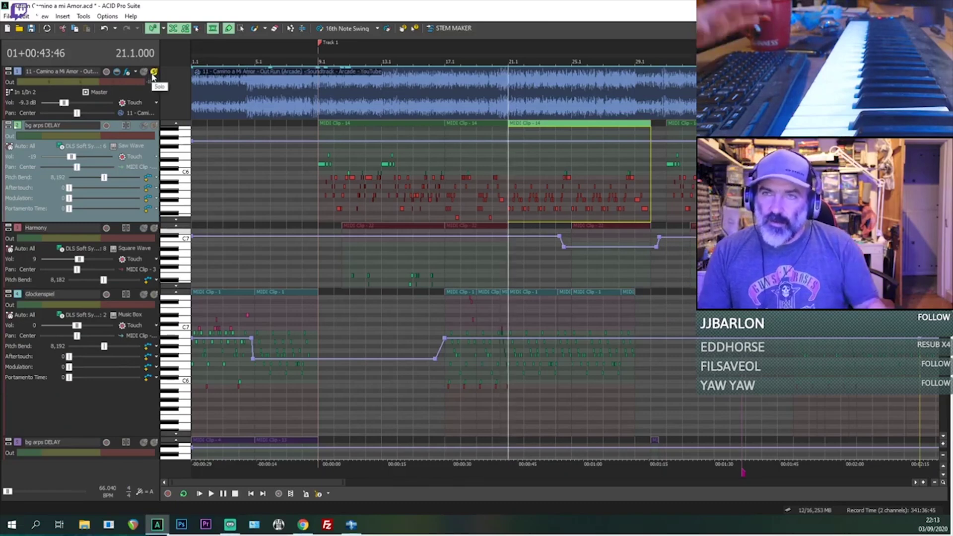
Solo the reference audio, play it alone from bar 21.1, then un-solo it.
click(154, 72)
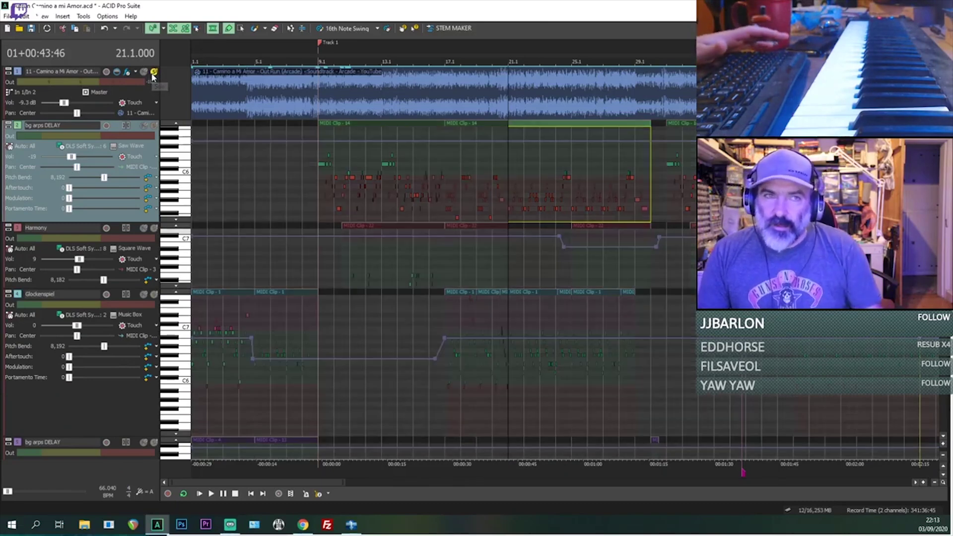
click(154, 73)
click(154, 72)
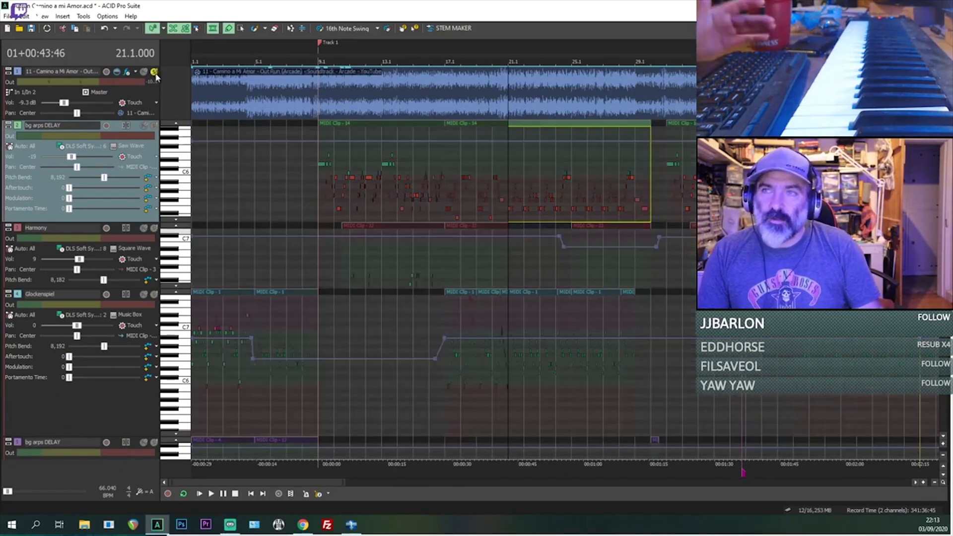
key(space)
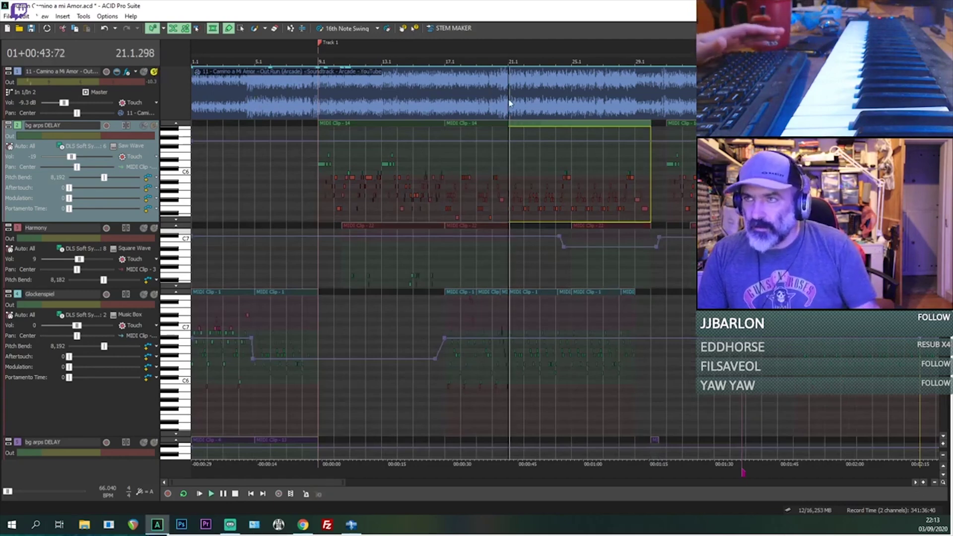
click(378, 106)
key(space)
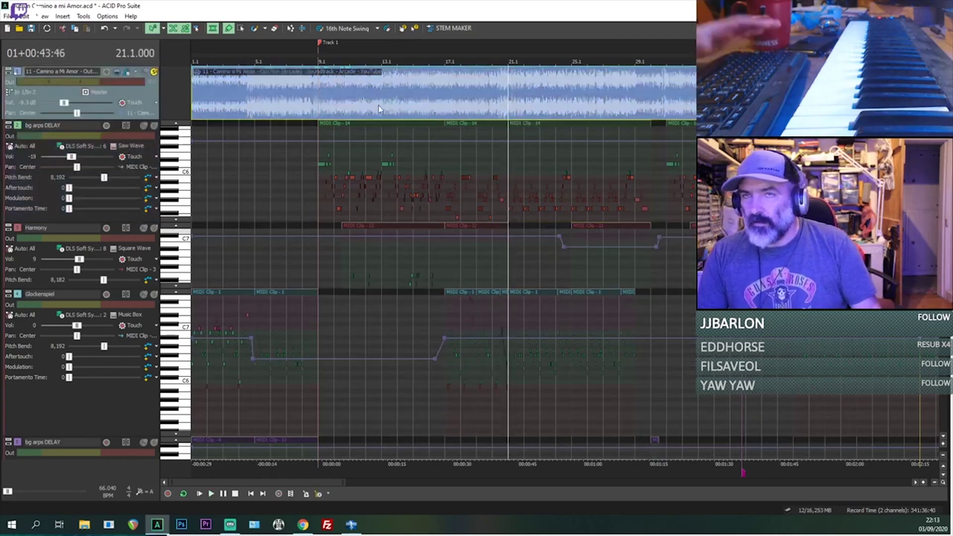
click(143, 73)
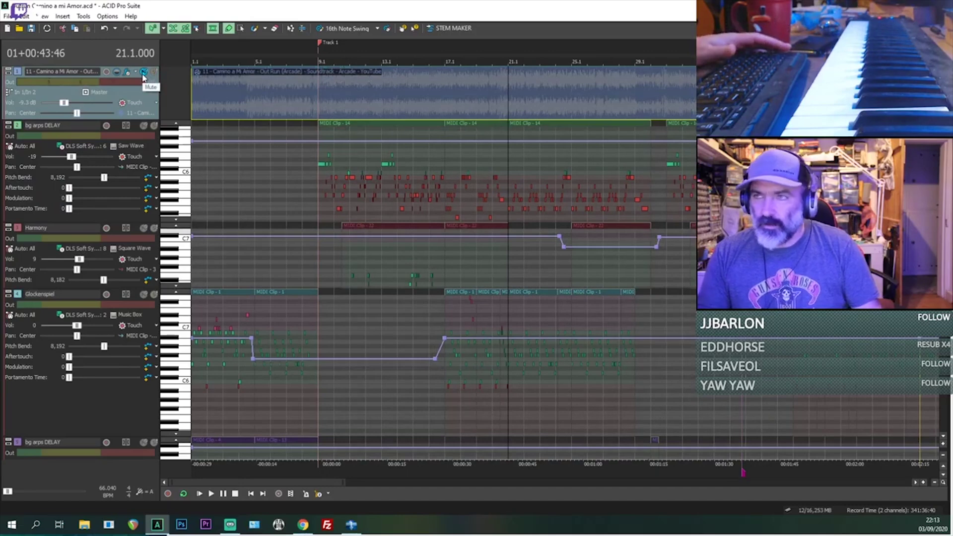
Zoom out, show the bg arps DELAY clips as whole blocks, and play the arrangement from bar 21.
click(318, 125)
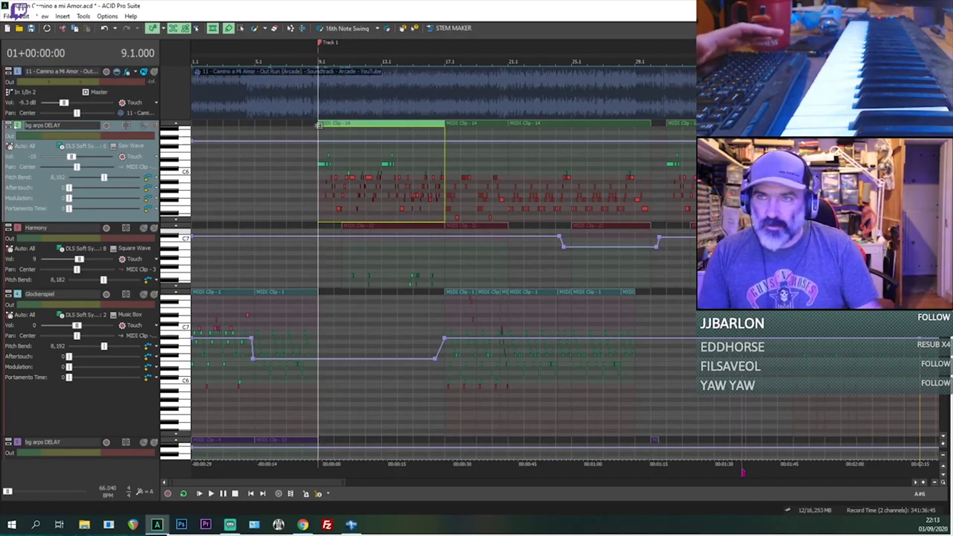
scroll(369, 221, down, 2)
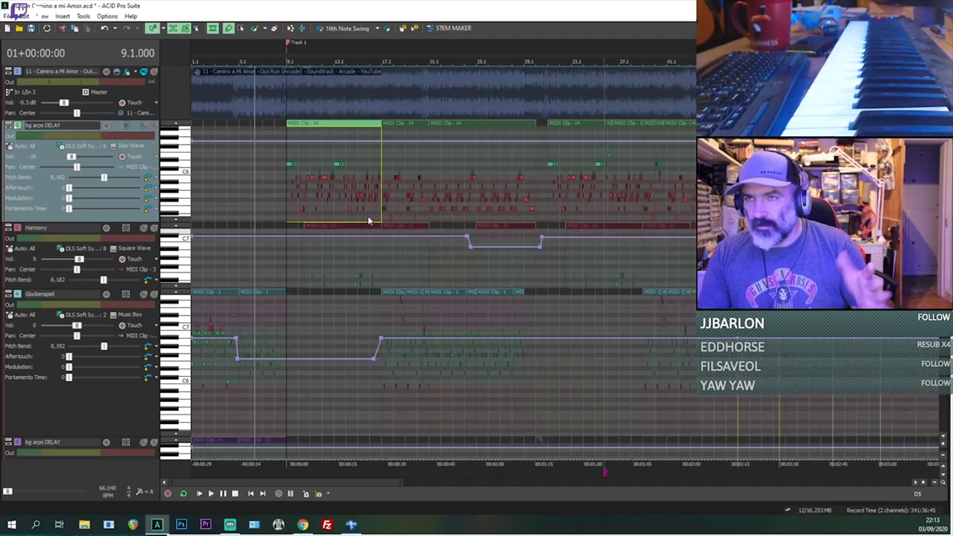
scroll(377, 219, down, 1)
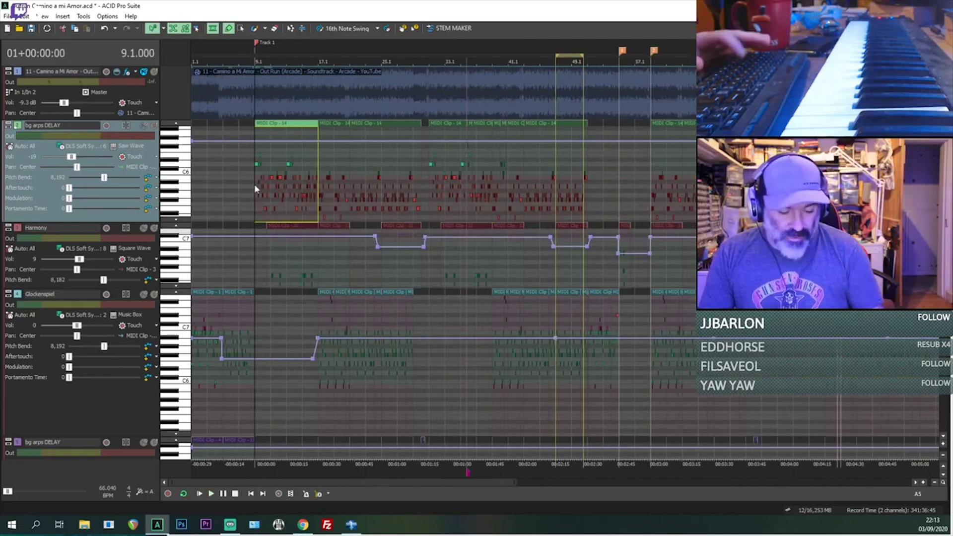
key(ctrl+shift+i)
click(334, 184)
scroll(497, 206, up, 2)
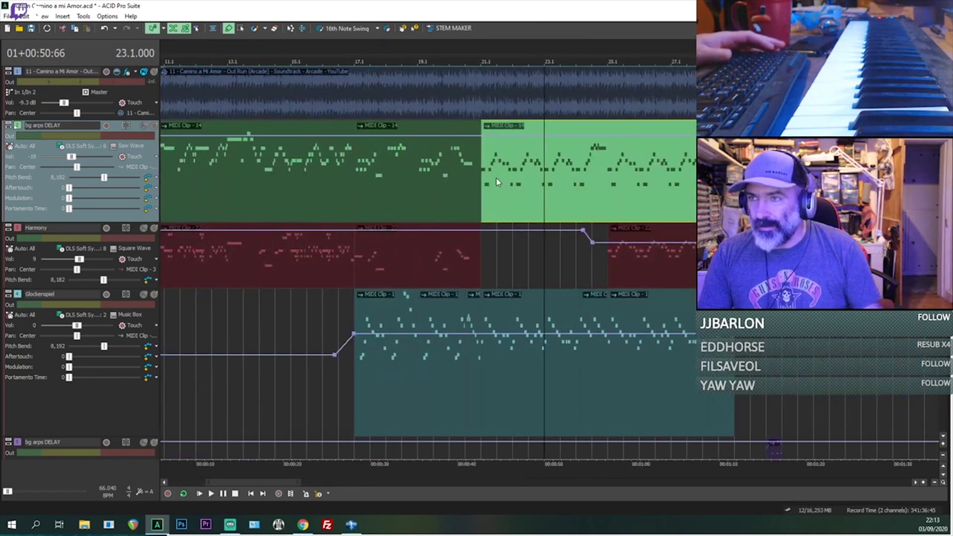
click(482, 180)
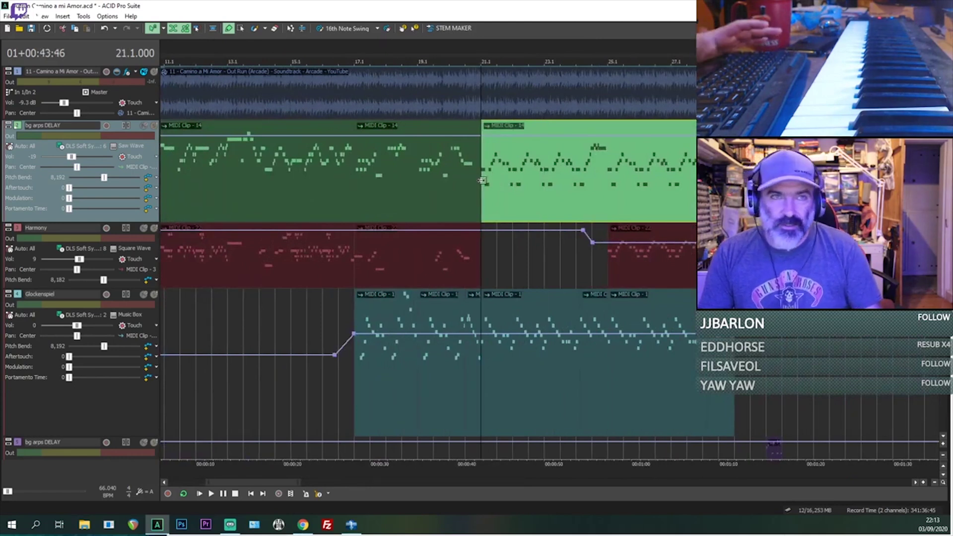
key(space)
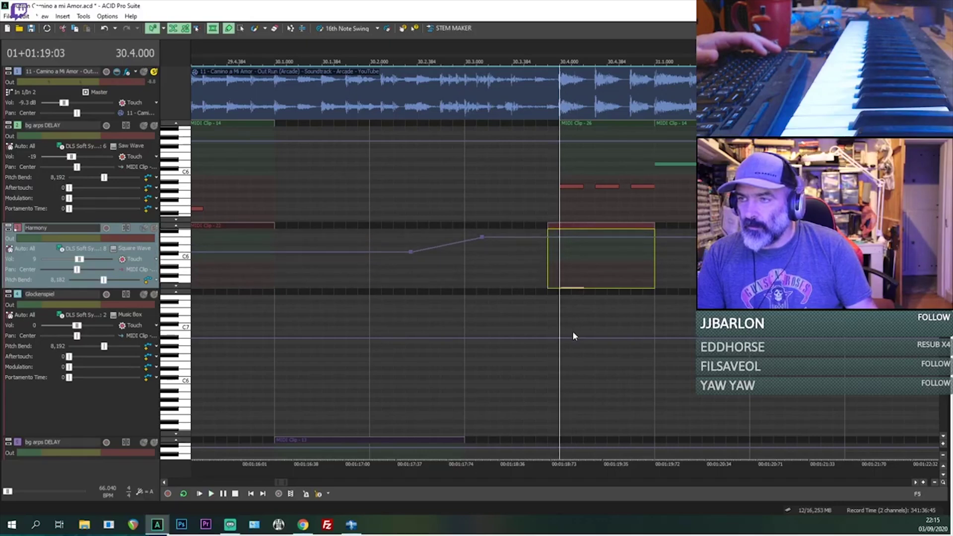
scroll(570, 279, down, 2)
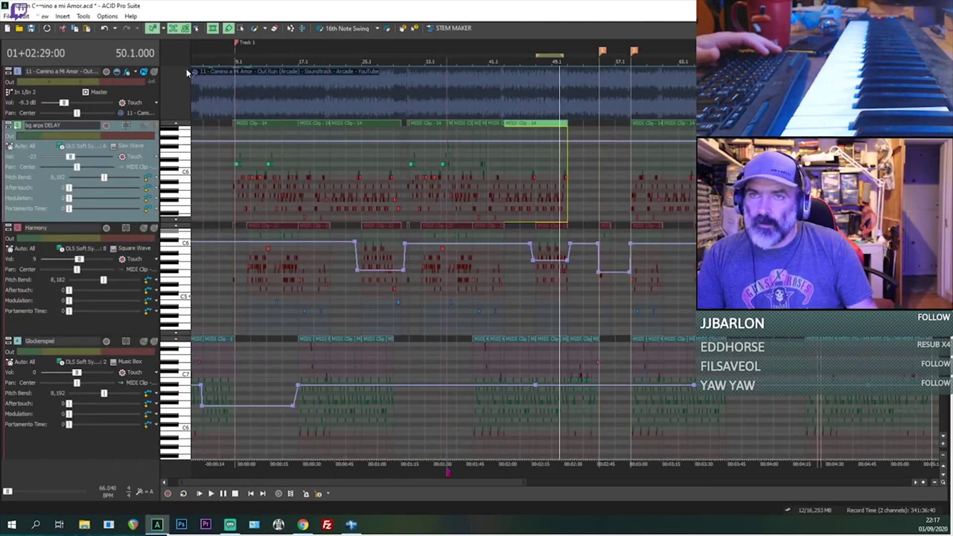
Mute the reference recording and move the playback position to bar 55.
click(154, 72)
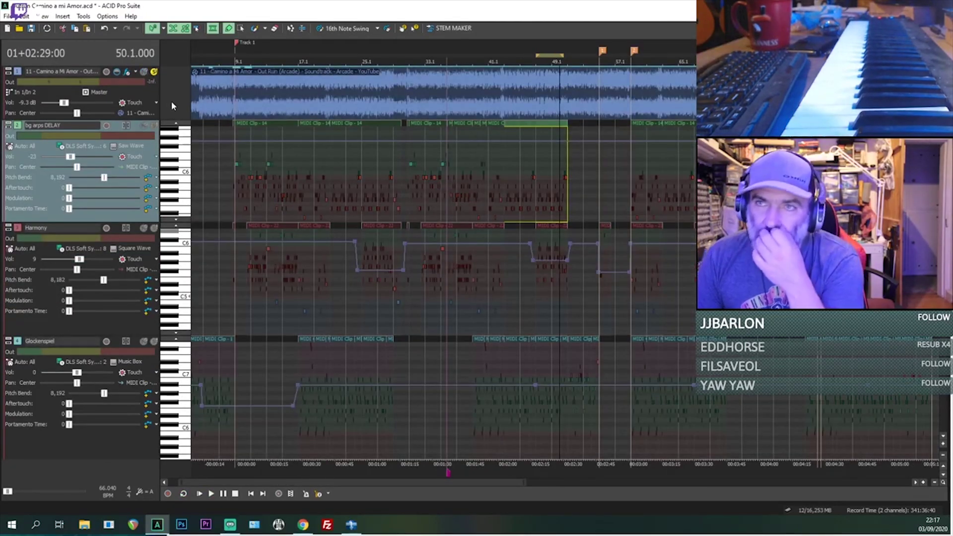
click(144, 73)
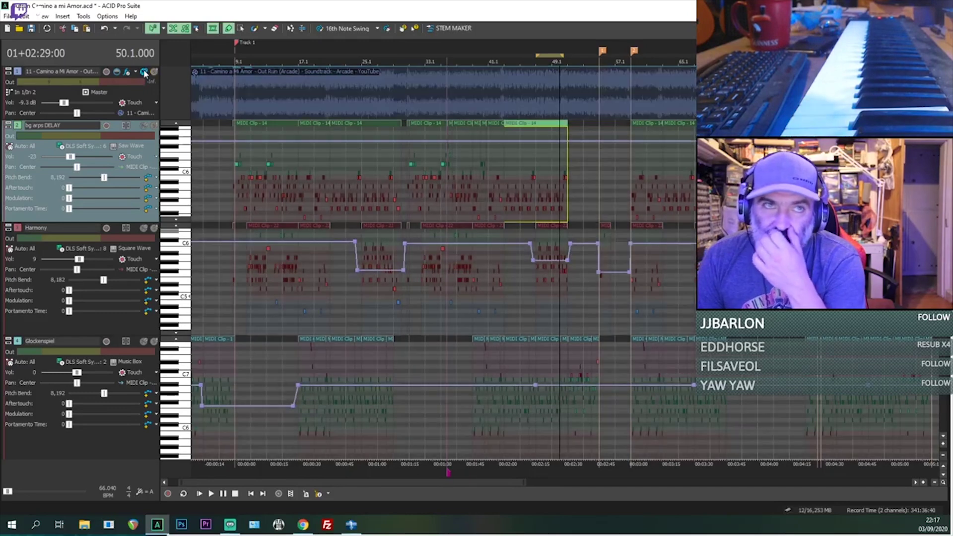
click(578, 128)
scroll(576, 131, up, 5)
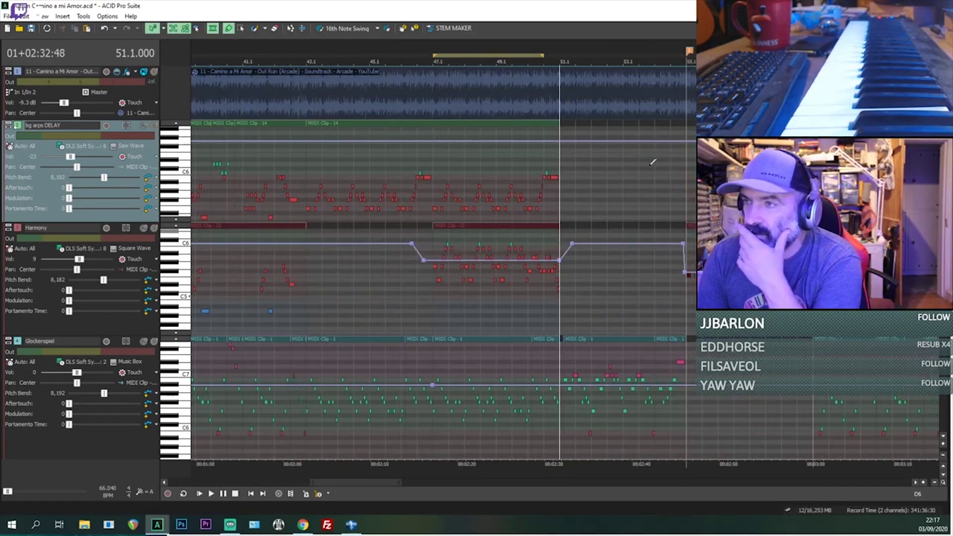
click(687, 127)
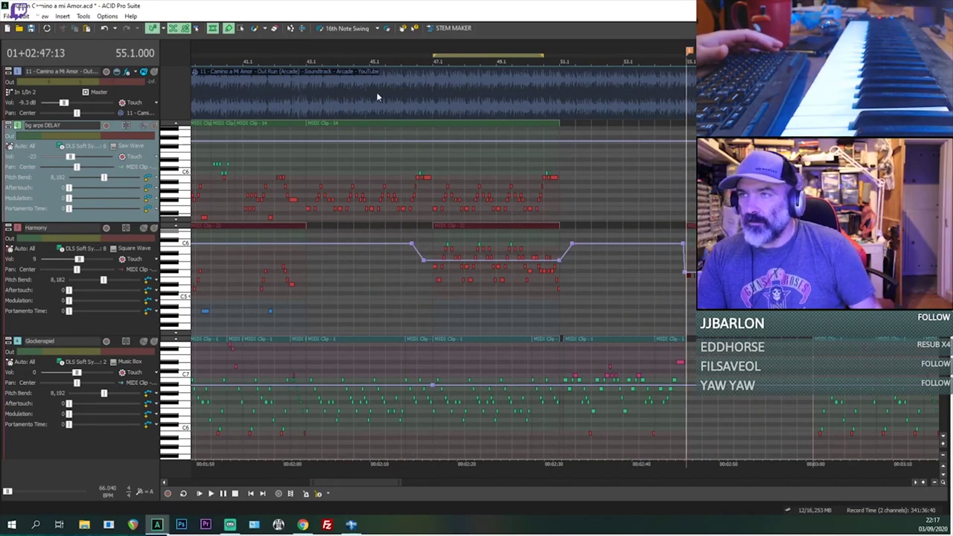
Solo the reference recording and play it from bars 55, 54.3 and near 53.
click(153, 72)
key(space)
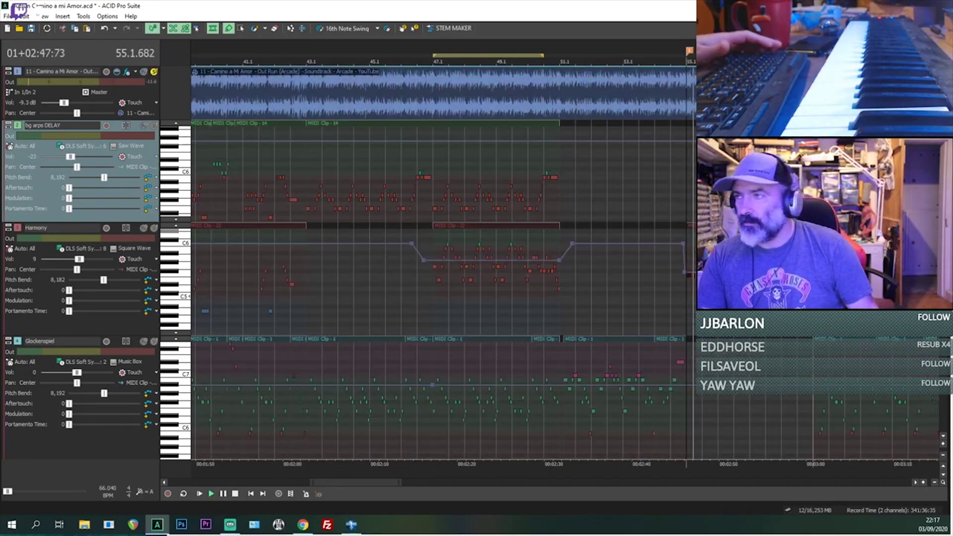
click(672, 129)
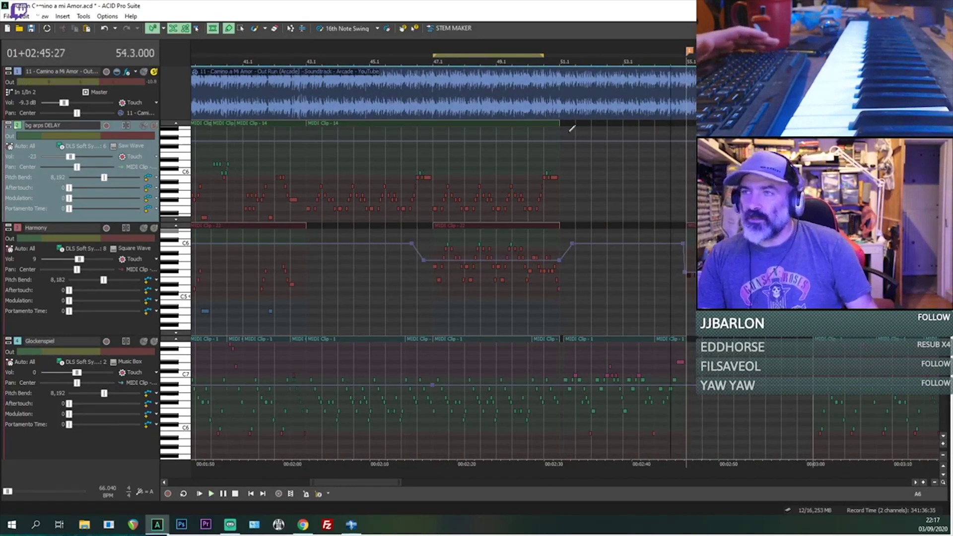
key(space)
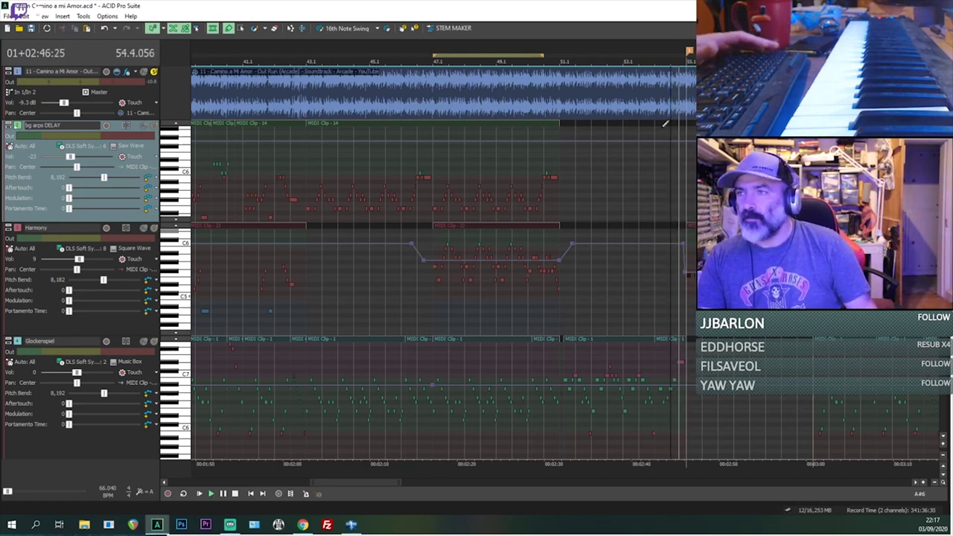
key(space)
key(space)
click(627, 132)
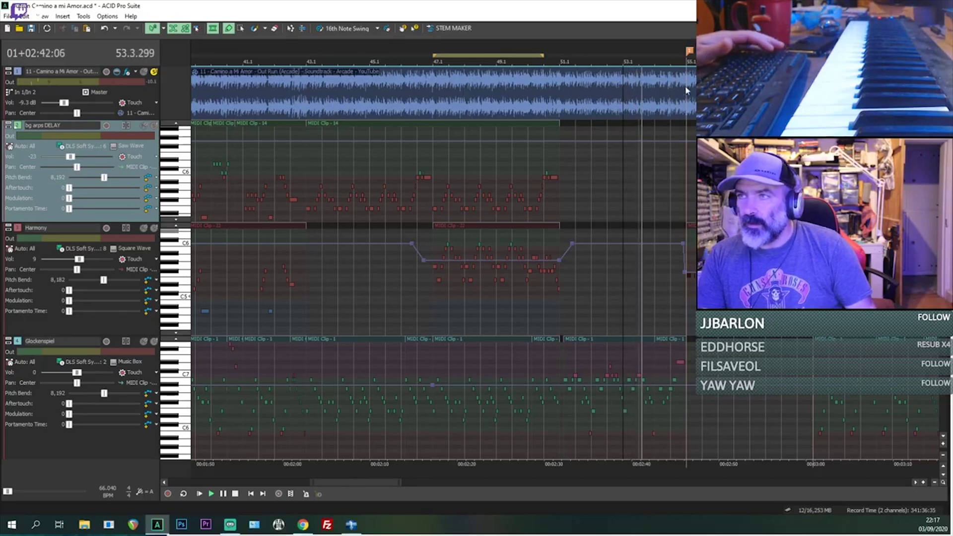
drag(371, 480, 408, 475)
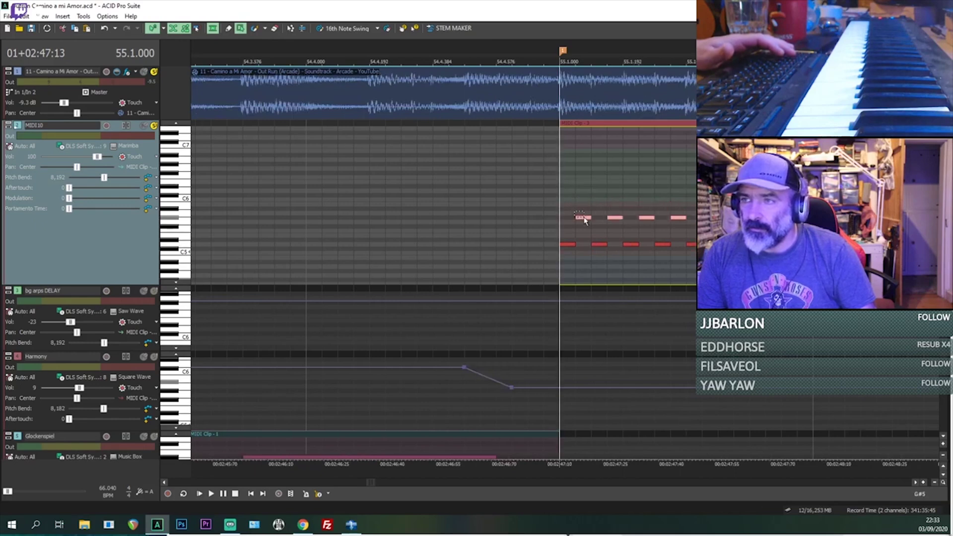
Play the new track from bar 55 and add a note to its clip there.
key(space)
scroll(585, 216, down, 2)
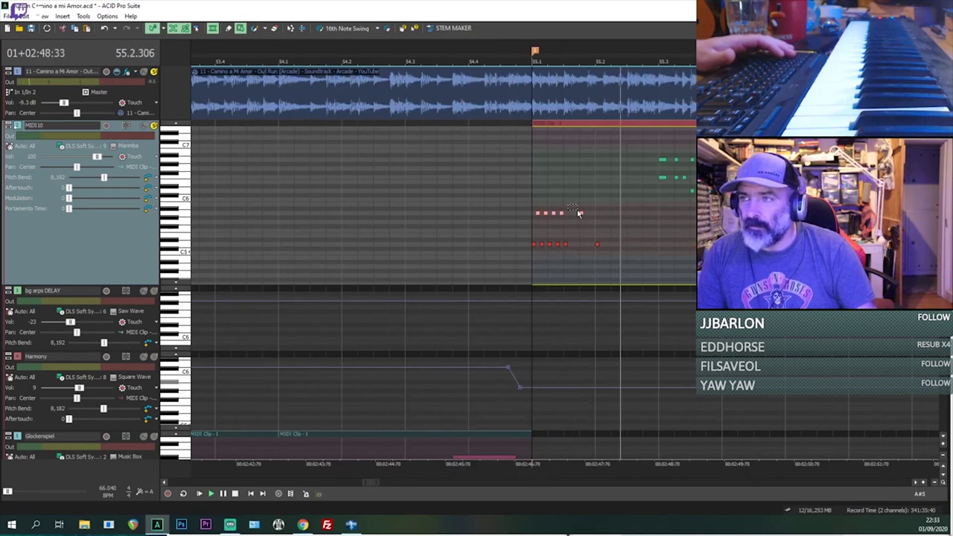
click(581, 214)
scroll(596, 204, down, 2)
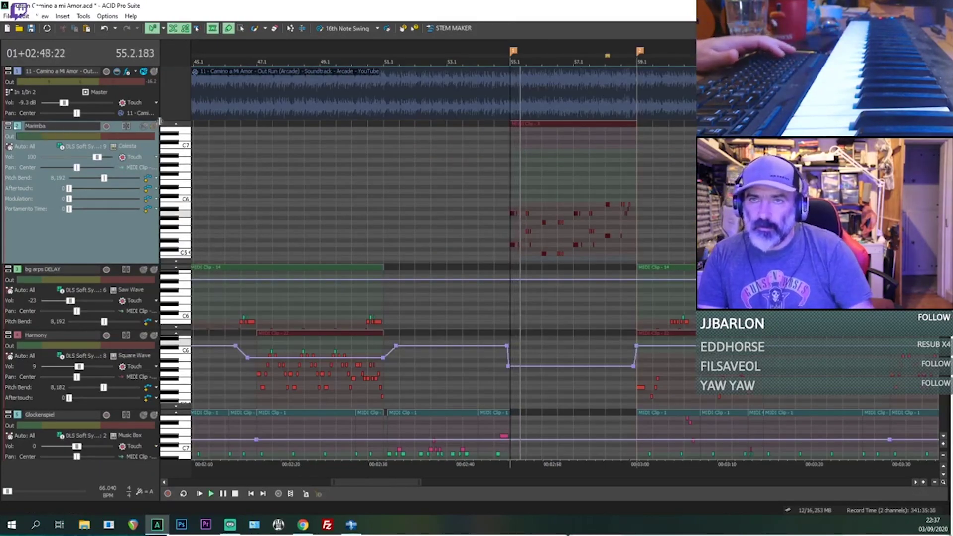
Solo the Marimba track, replay its bar-55 clip, and bring up its Chromatic Percussion sounds.
click(154, 126)
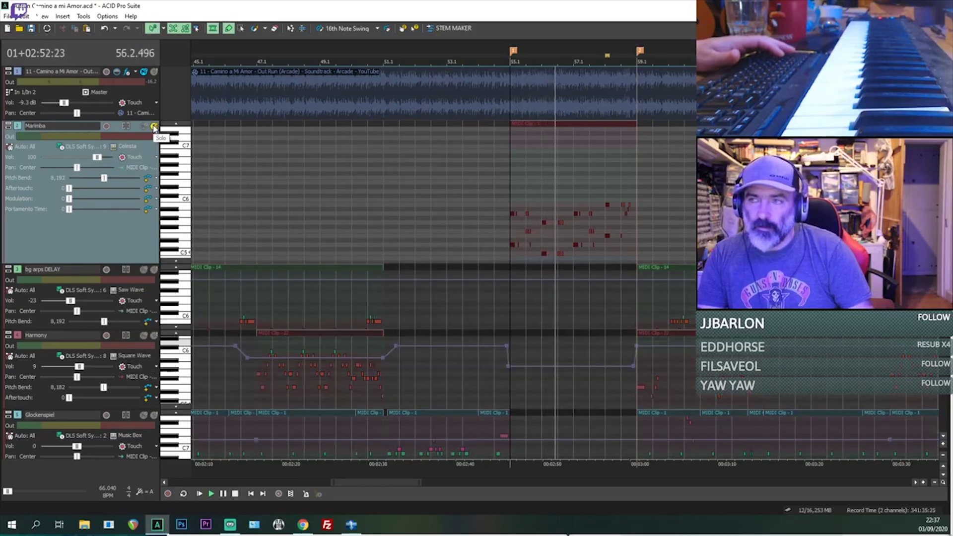
scroll(456, 190, up, 5)
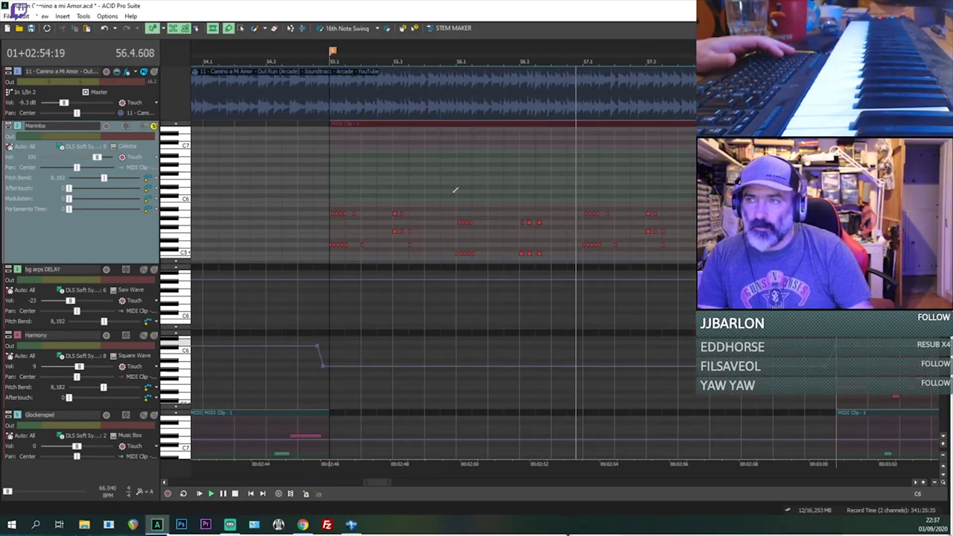
click(329, 183)
key(space)
key(space)
key(space)
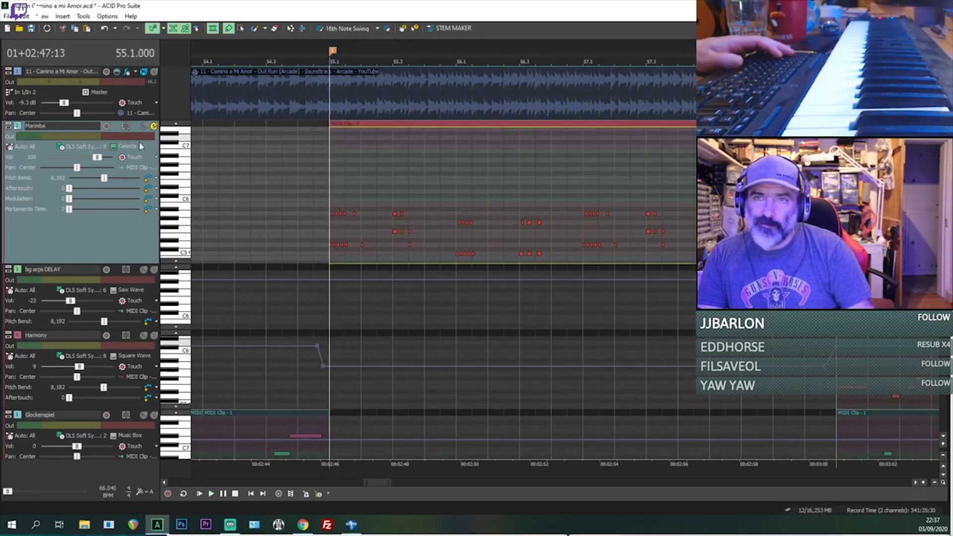
click(118, 147)
mouse_move(165, 170)
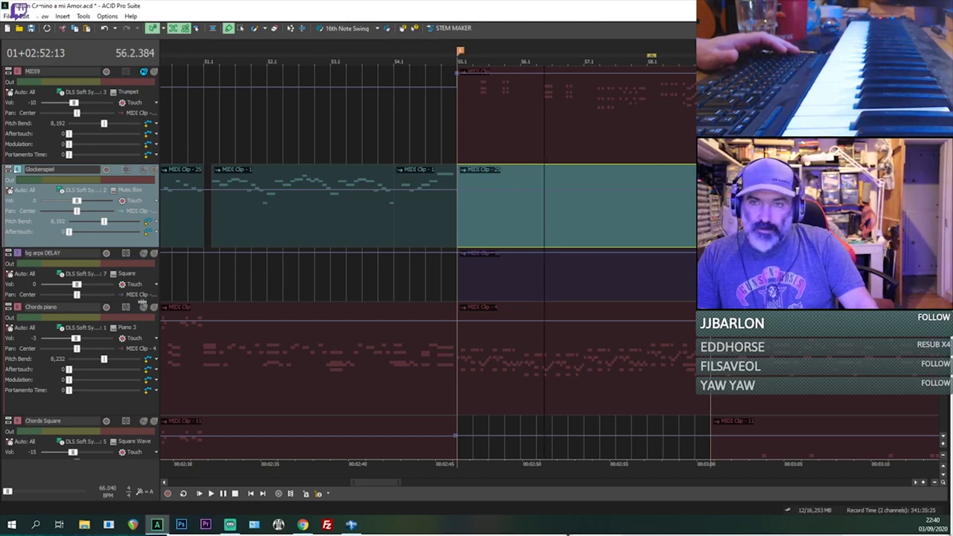
Make the bg arps DELAY track taller and play the soloed Bass track from bar 55.
drag(142, 302, 142, 334)
scroll(368, 258, down, 3)
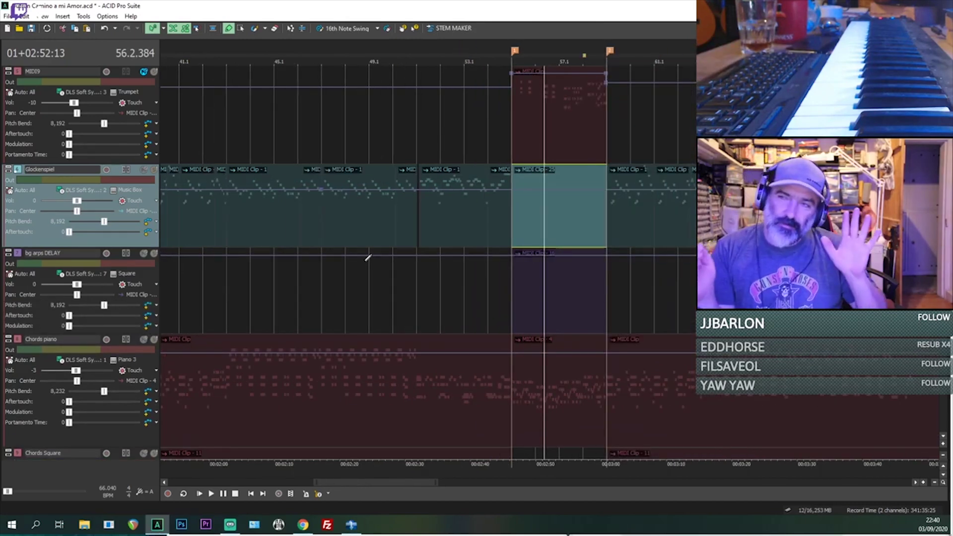
scroll(367, 260, down, 4)
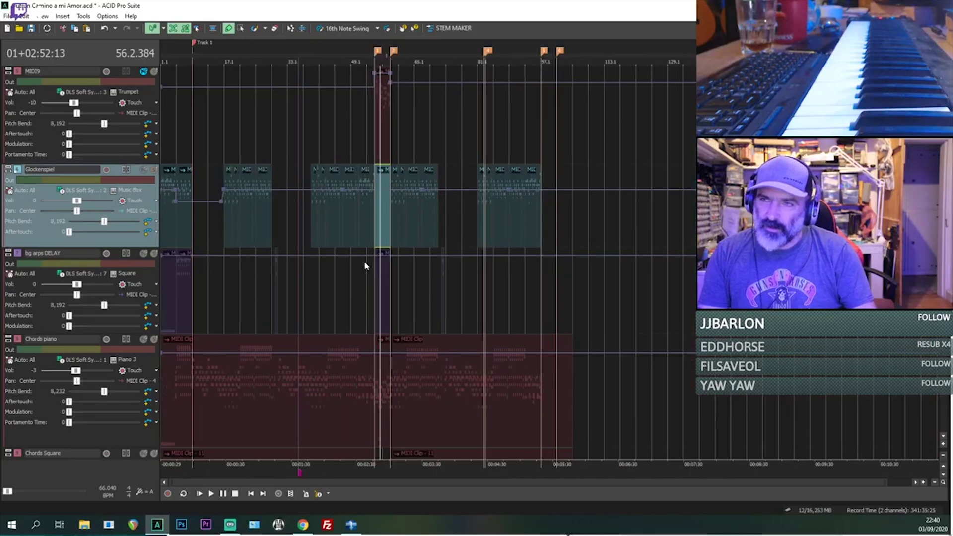
scroll(365, 261, up, 5)
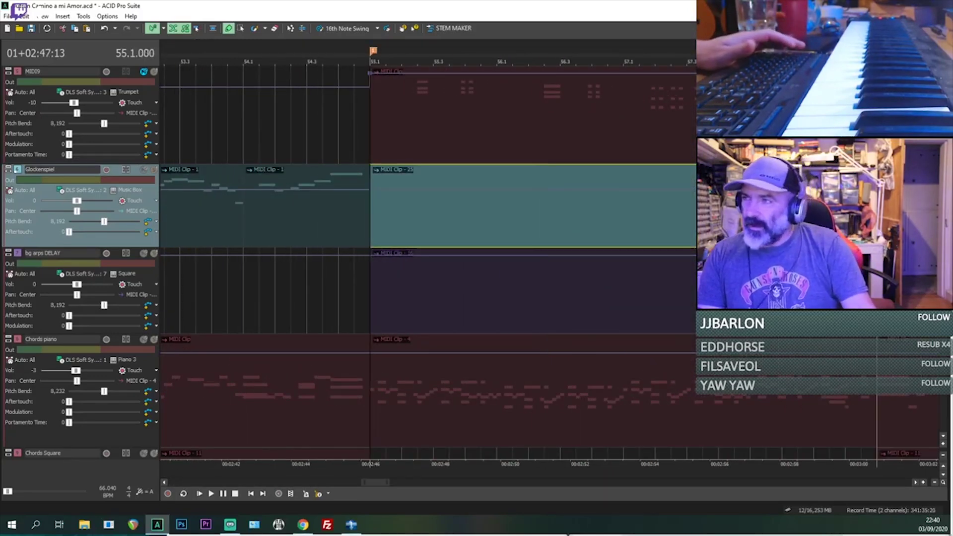
scroll(366, 260, down, 5)
click(153, 193)
key(space)
key(space)
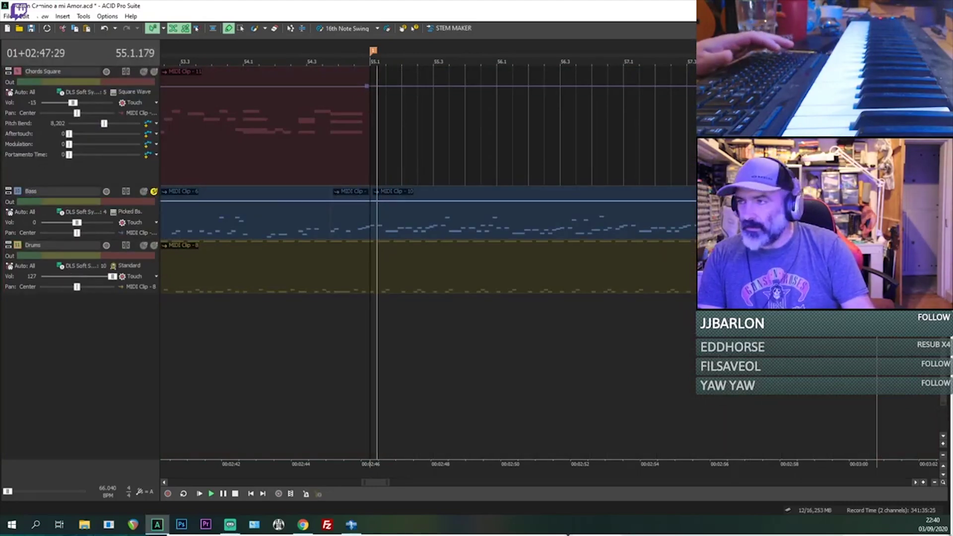
Unsolo the reference recording and play the full arrangement from bar 55.
scroll(418, 60, up, 5)
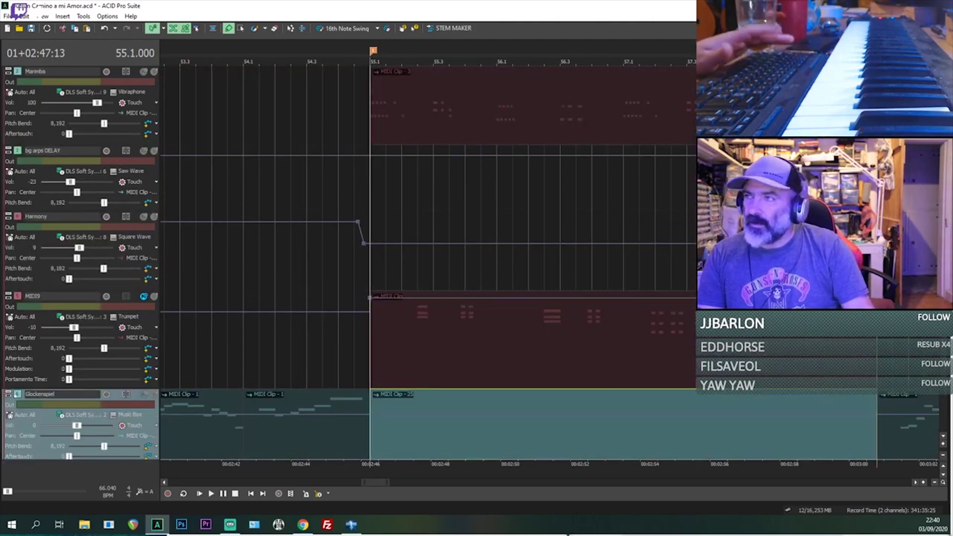
scroll(427, 261, up, 1)
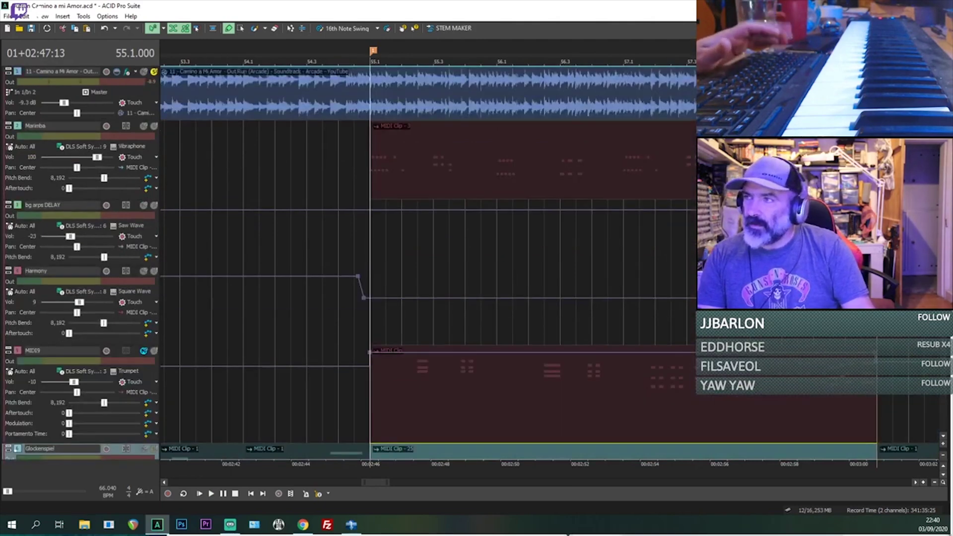
click(152, 73)
key(space)
scroll(427, 260, down, 7)
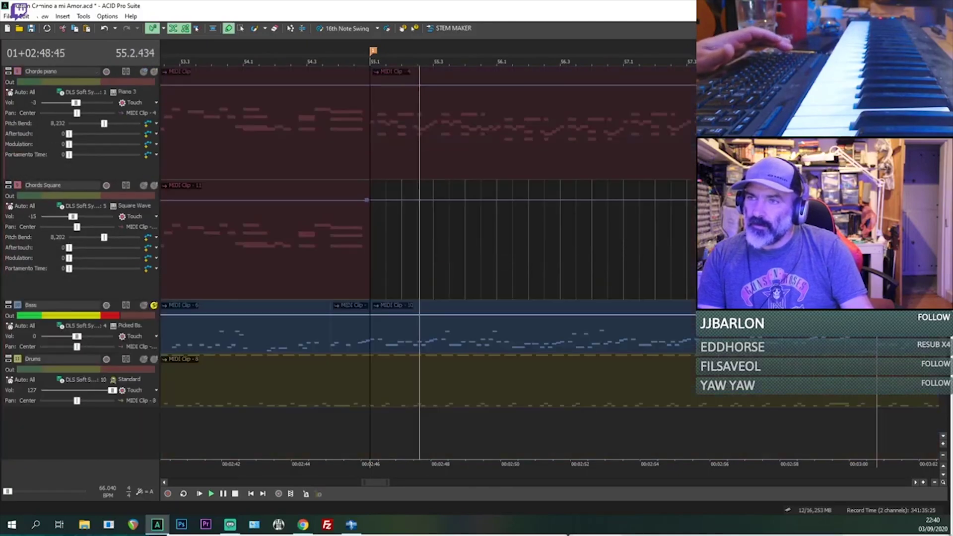
scroll(164, 233, down, 2)
Solo the Drums track during playback, then stop back at bar 55.
click(154, 246)
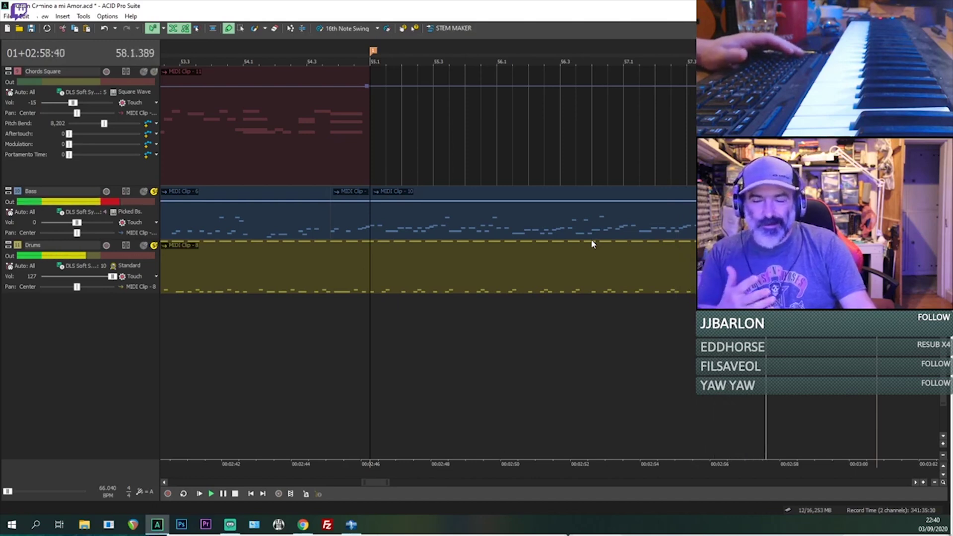
key(space)
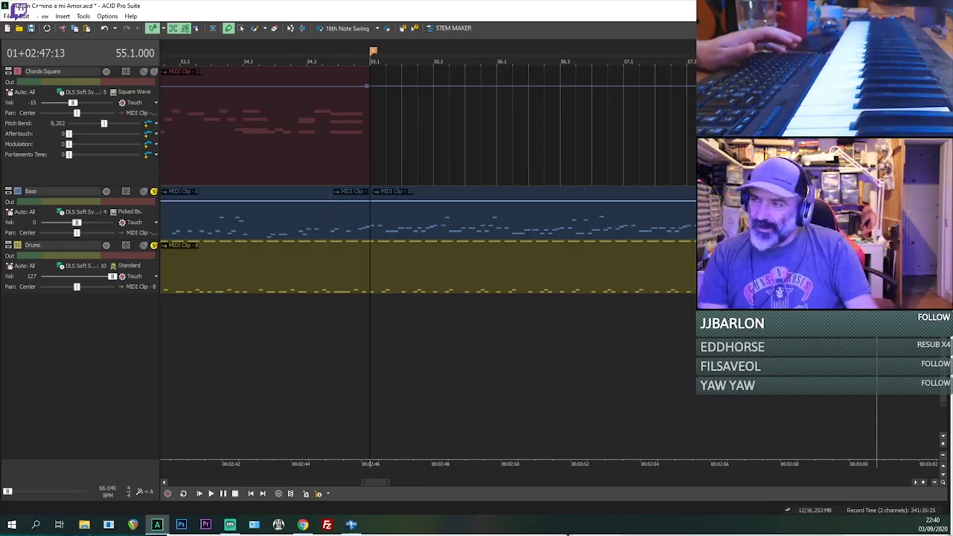
scroll(550, 262, up, 1)
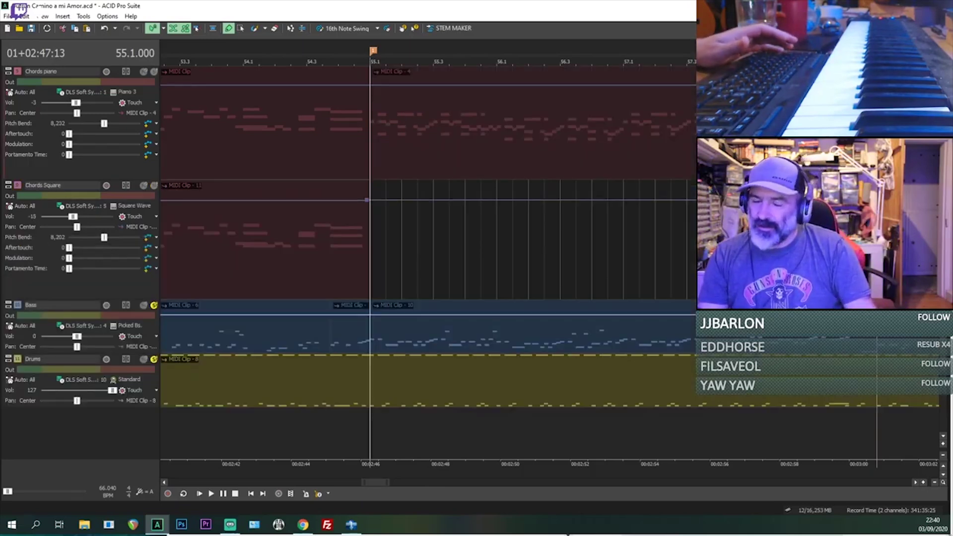
scroll(549, 262, up, 1)
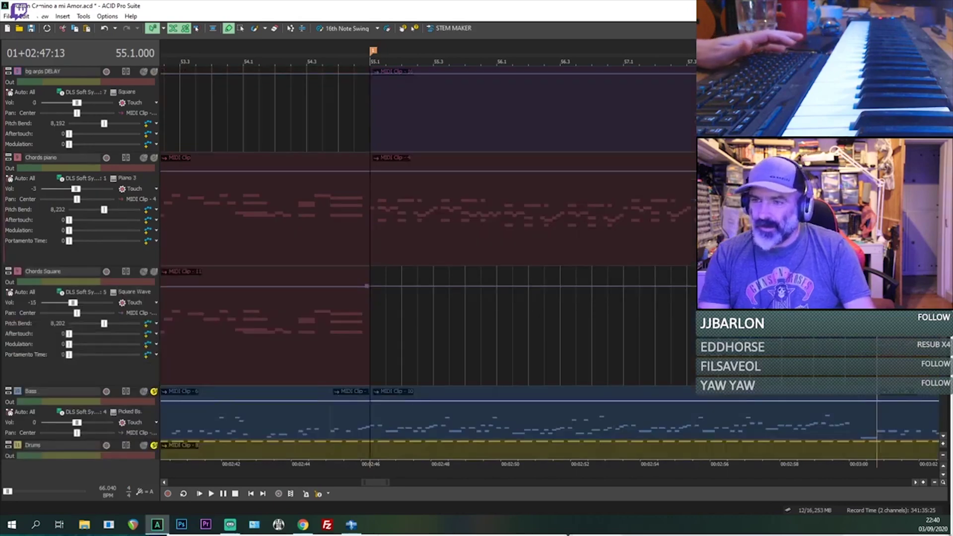
scroll(549, 262, down, 1)
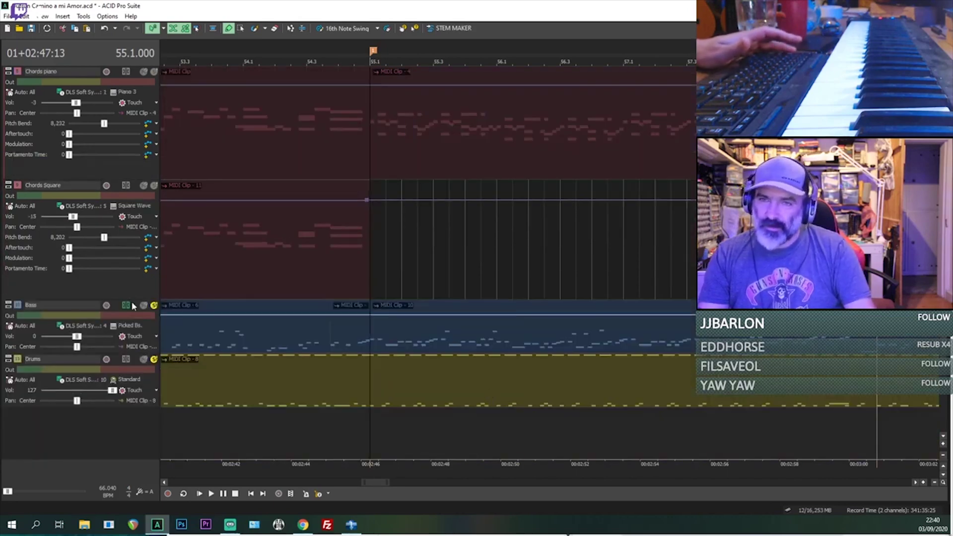
Shrink the Chords Square and Chords piano tracks and make the Drums and Bass tracks taller.
drag(132, 298, 138, 258)
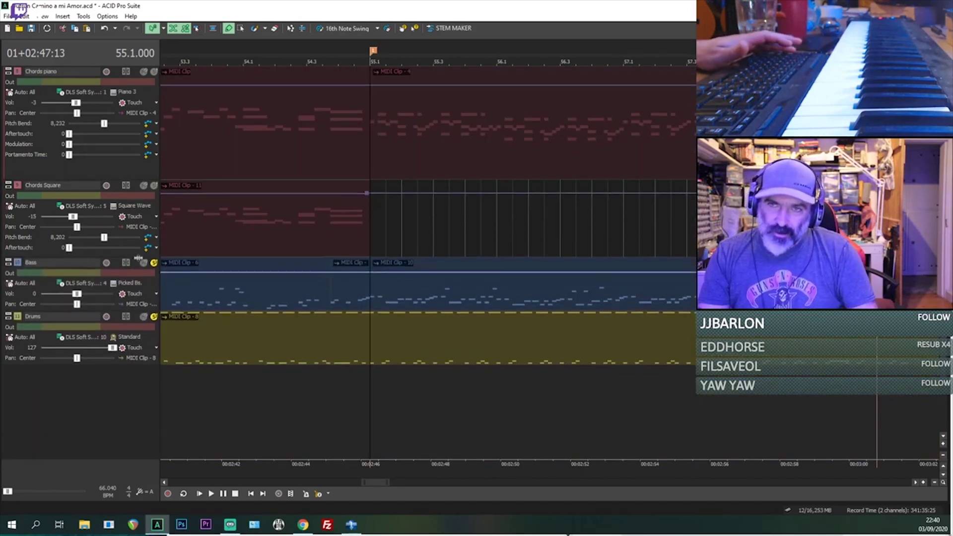
drag(141, 176, 141, 142)
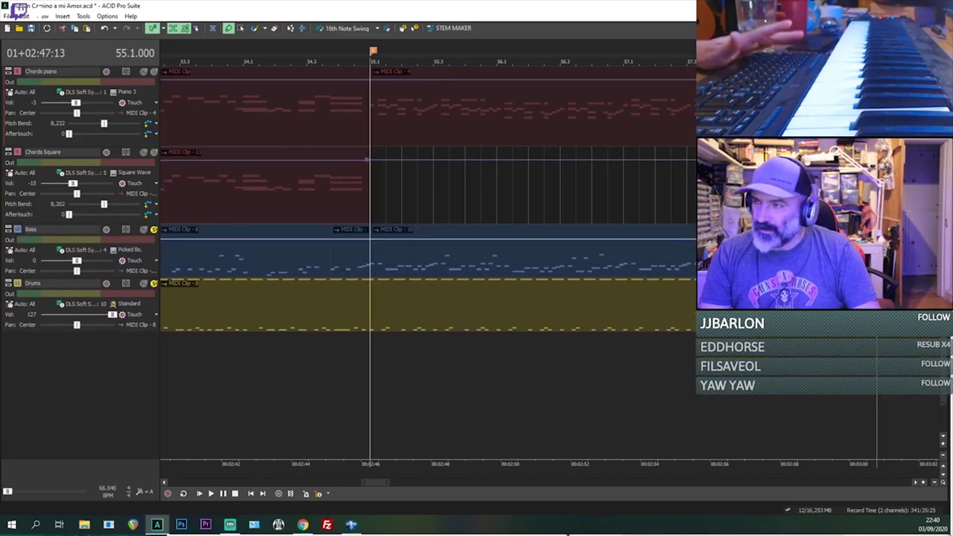
scroll(328, 238, up, 3)
scroll(114, 238, up, 1)
scroll(114, 239, down, 1)
drag(146, 419, 151, 437)
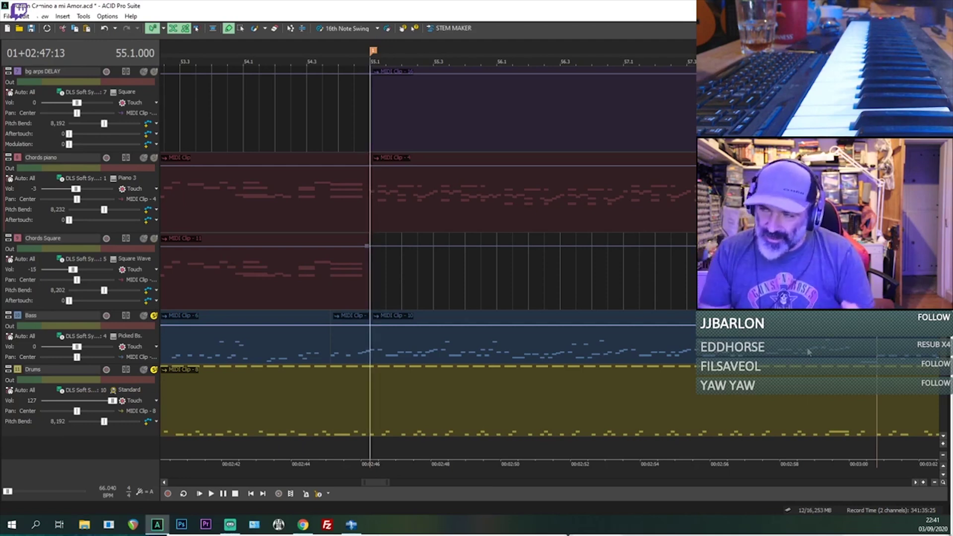
drag(148, 364, 152, 384)
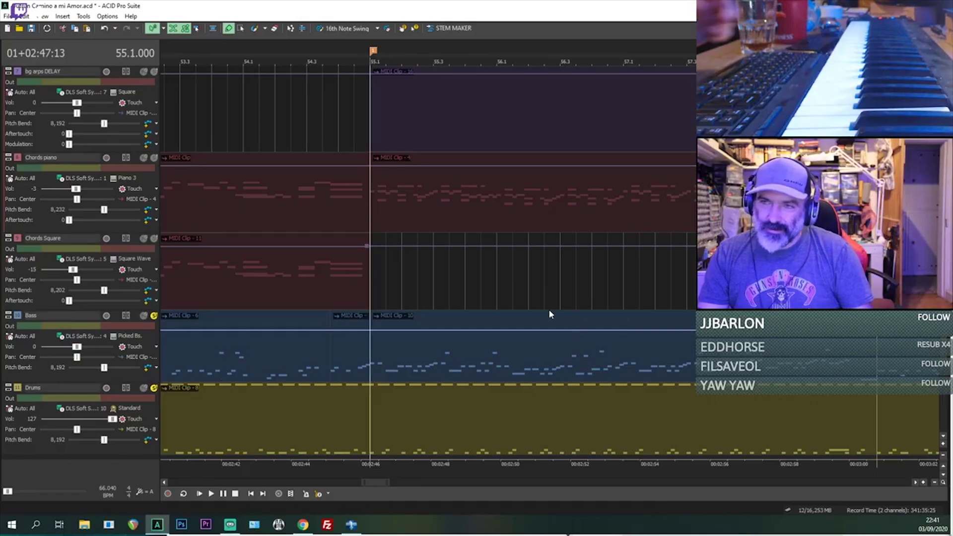
Select the Bass clip at bar 55, unsolo Drums, and briefly play from bar 55.
click(374, 336)
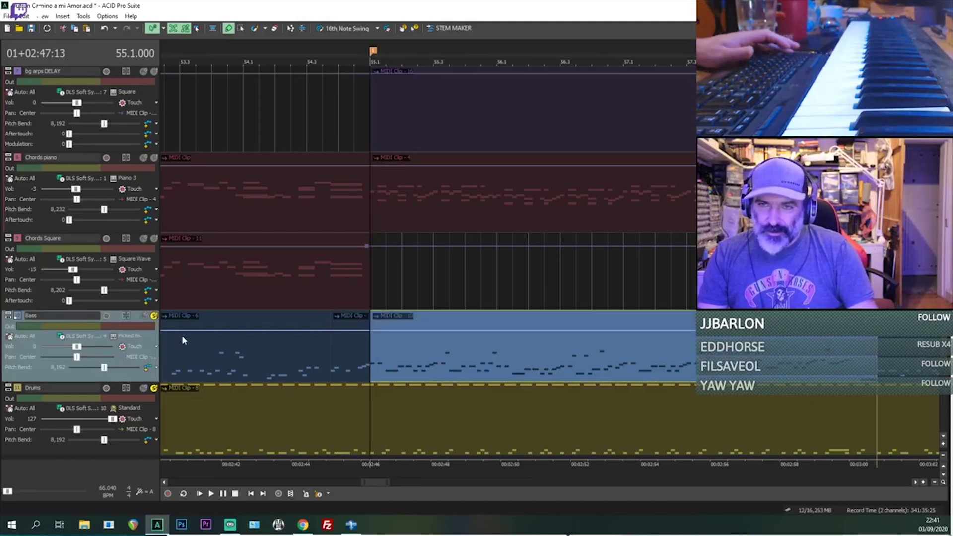
click(156, 388)
key(space)
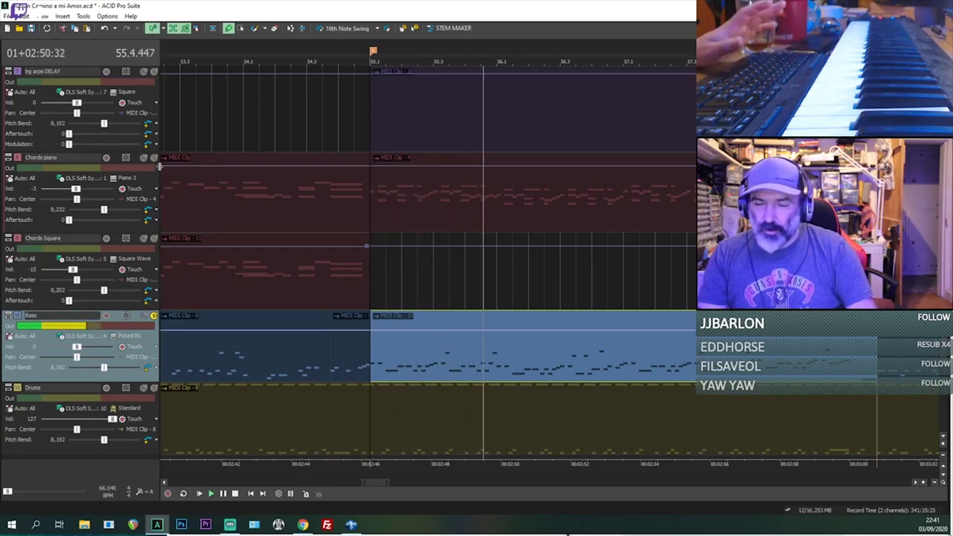
key(space)
scroll(198, 200, down, 3)
Play the song from bar 7 and select the Bass clip near bar 9.
click(199, 201)
scroll(203, 201, down, 5)
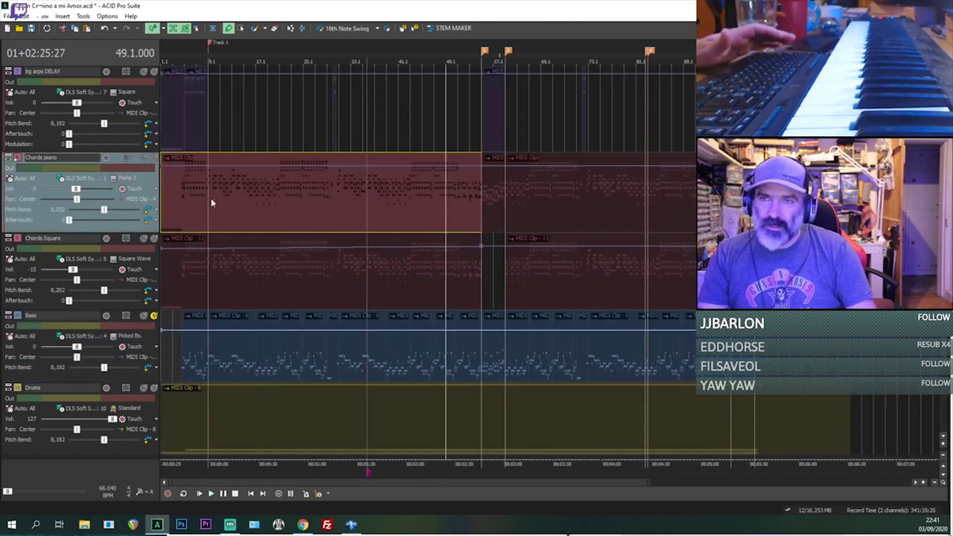
click(192, 200)
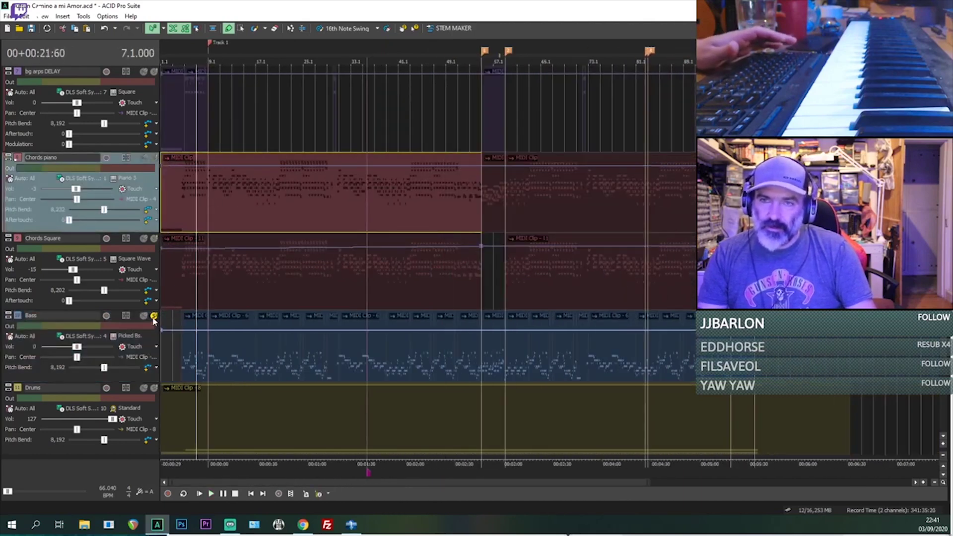
key(space)
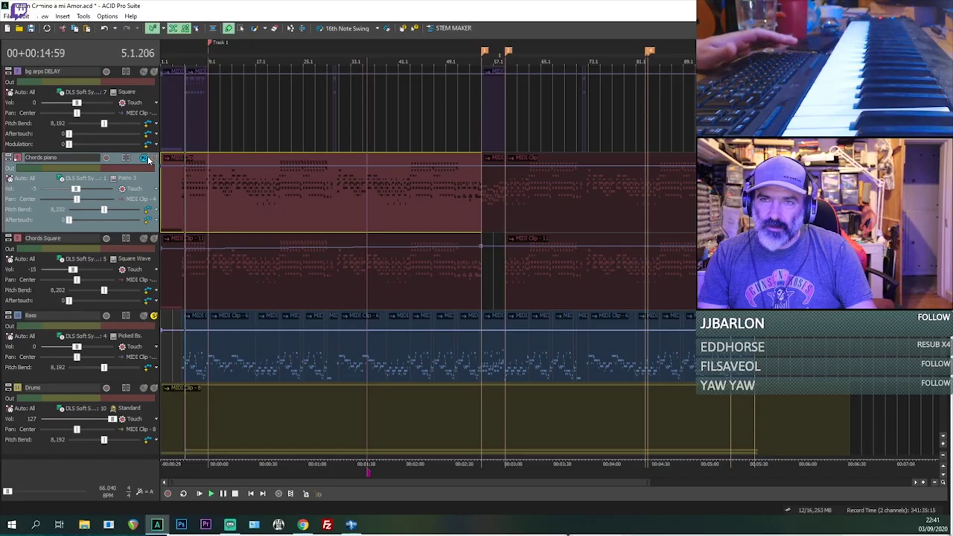
click(225, 348)
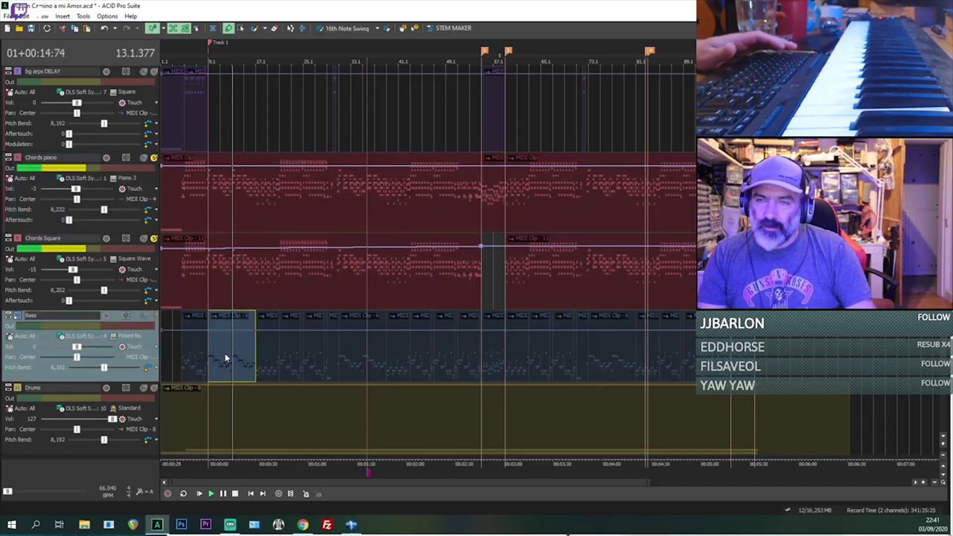
scroll(297, 340, up, 3)
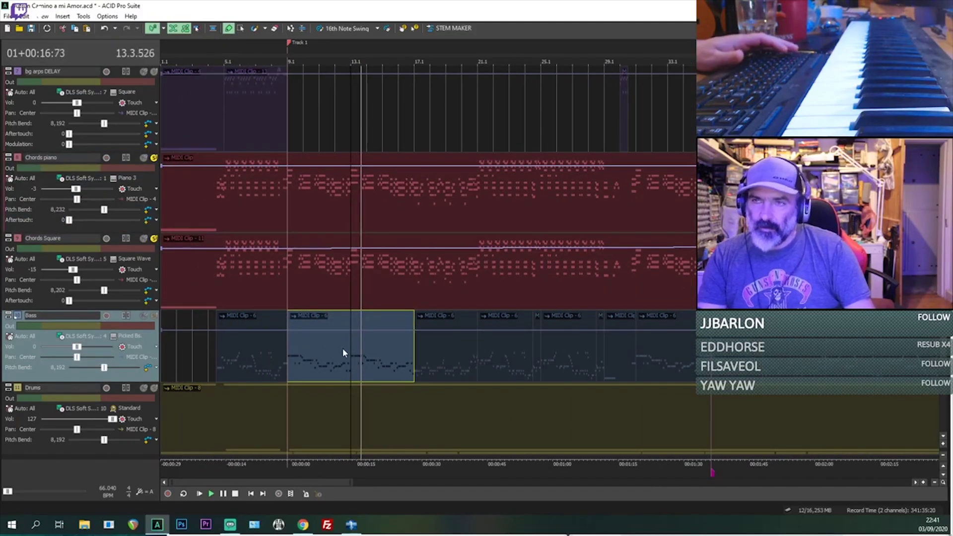
scroll(344, 351, up, 2)
scroll(554, 248, up, 2)
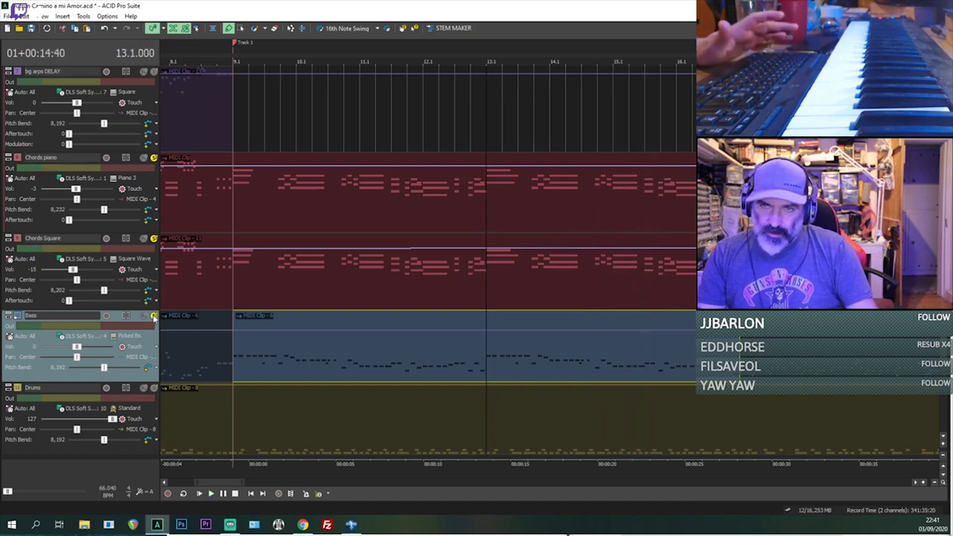
Audition the Bass solo with and without Drums, then clear the Bass, Chords Square and Chords piano solos.
click(153, 316)
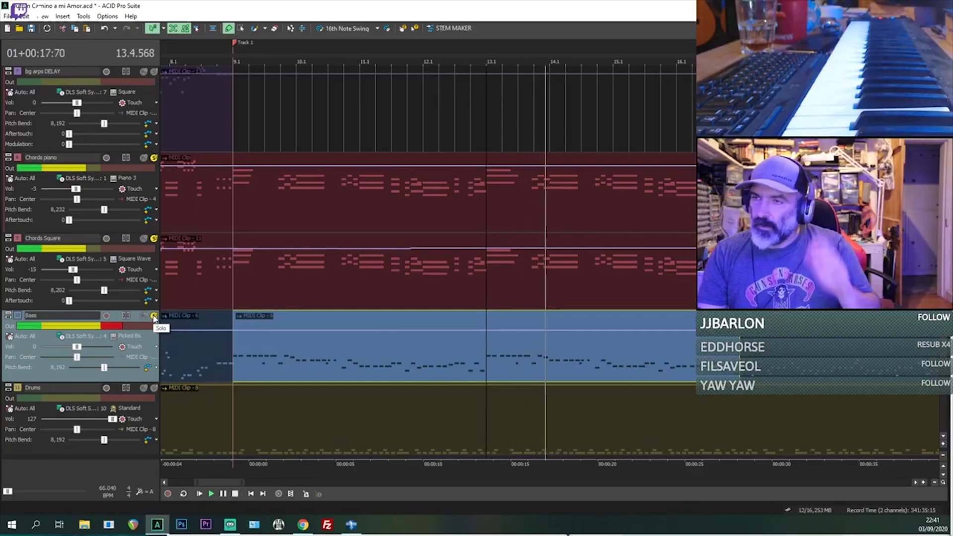
click(154, 389)
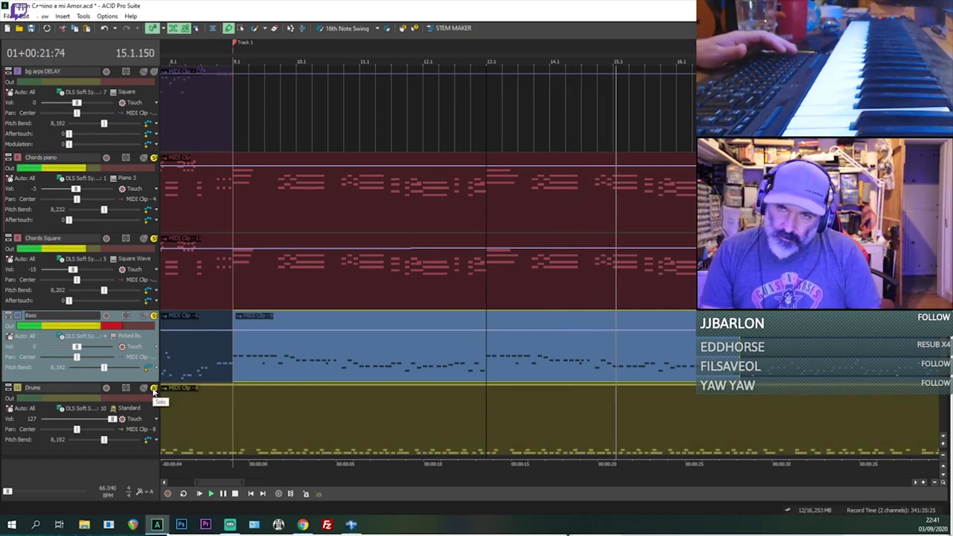
click(154, 389)
key(space)
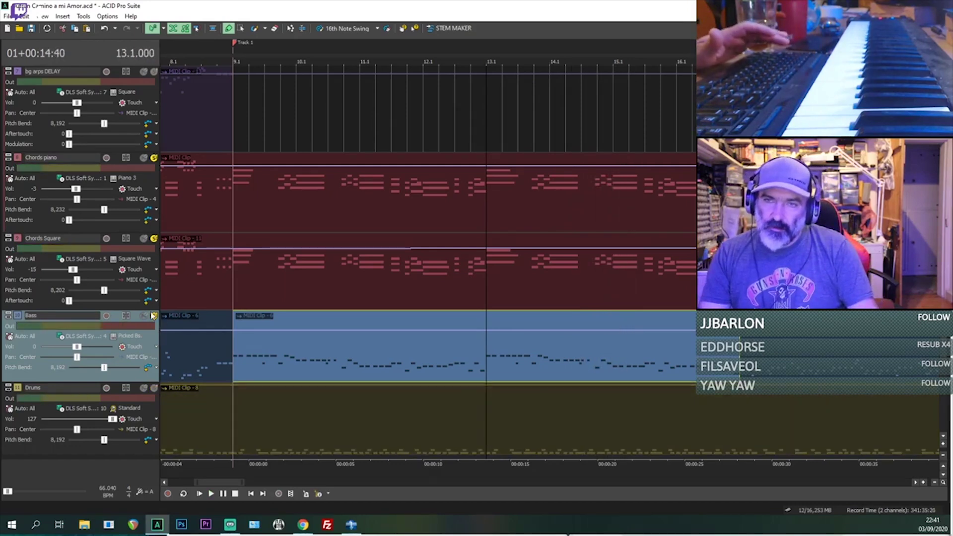
click(151, 316)
click(154, 240)
click(154, 158)
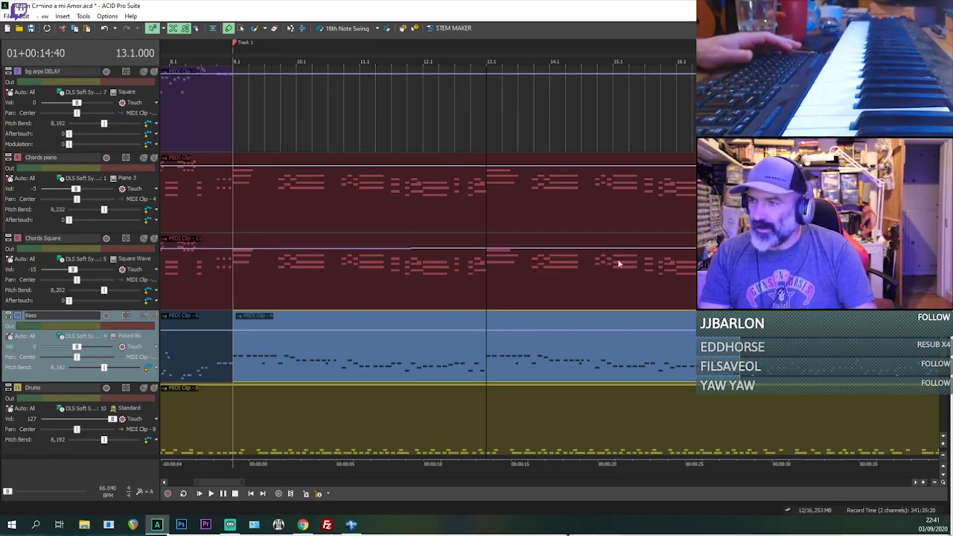
Play from the Bass clip at bar 55 with Bass soloed and notes shown inline.
scroll(625, 273, down, 6)
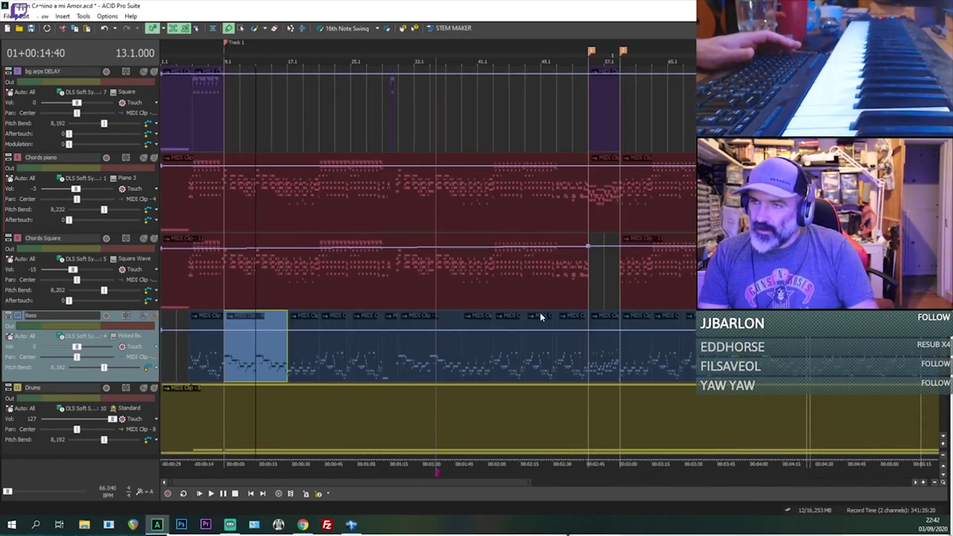
click(583, 356)
scroll(584, 360, up, 6)
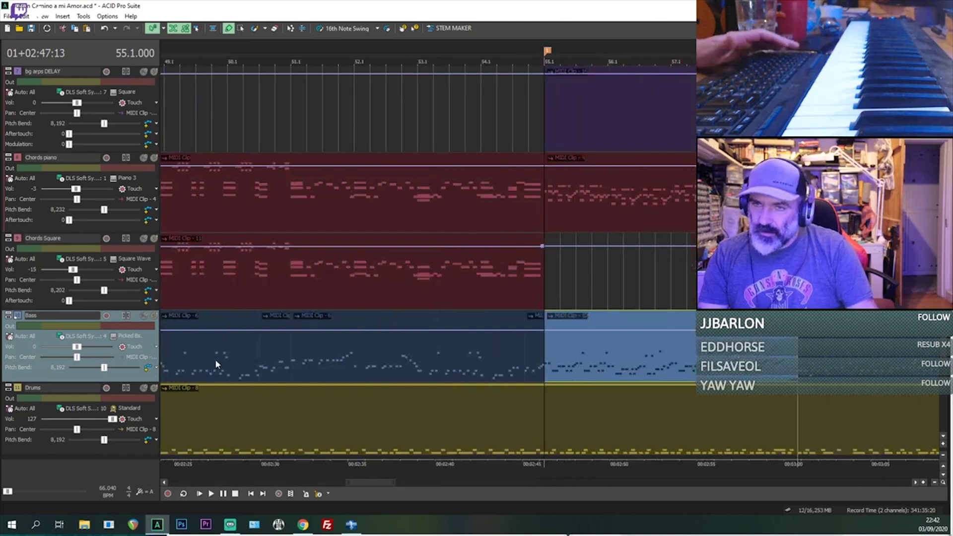
key(space)
click(154, 316)
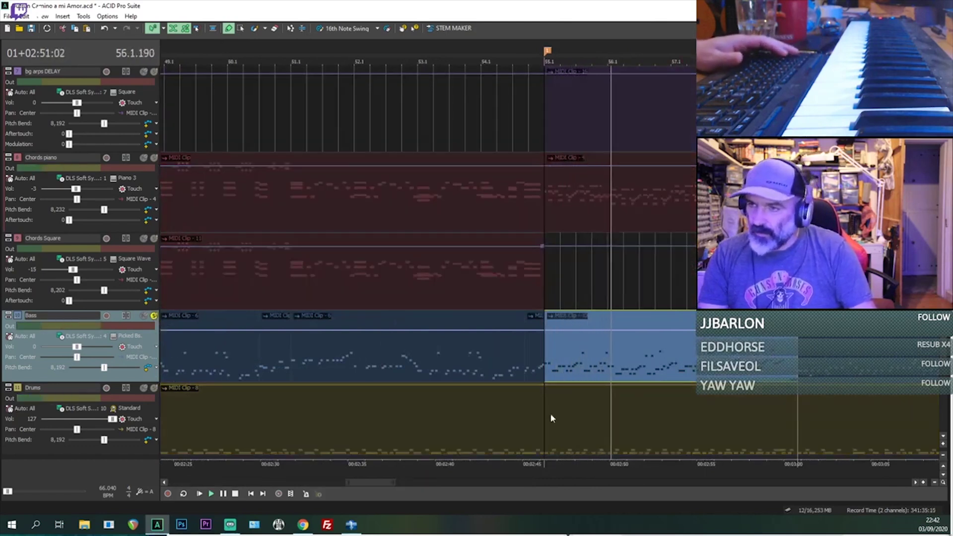
key(ctrl+shift+i)
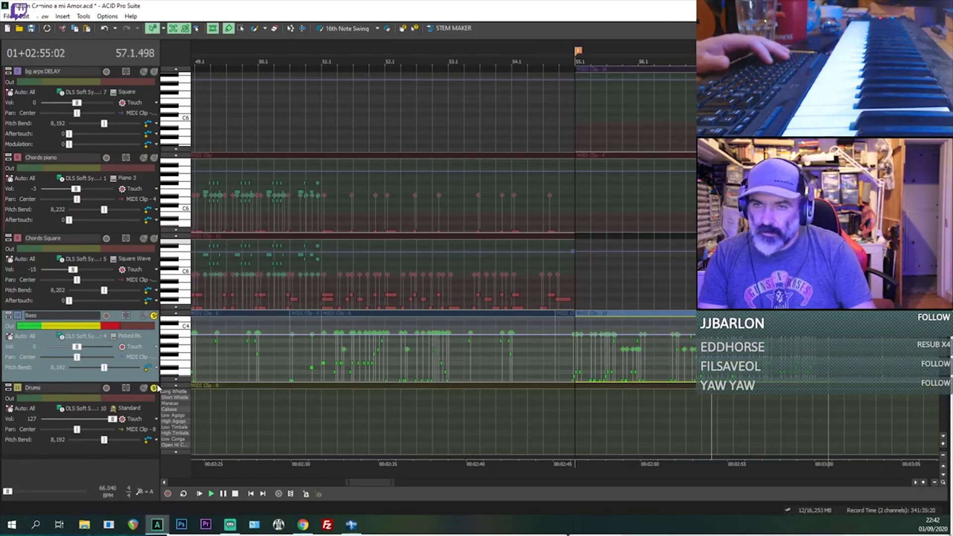
Enlarge the Bass track, turn off inline editing, and briefly play Bass with Drums soloed.
drag(155, 384, 154, 446)
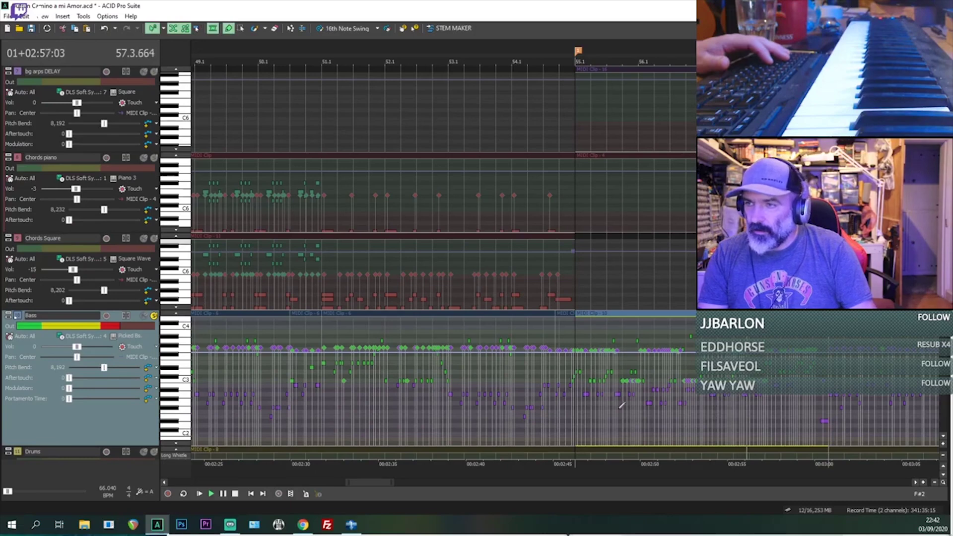
key(space)
key(ctrl+shift+i)
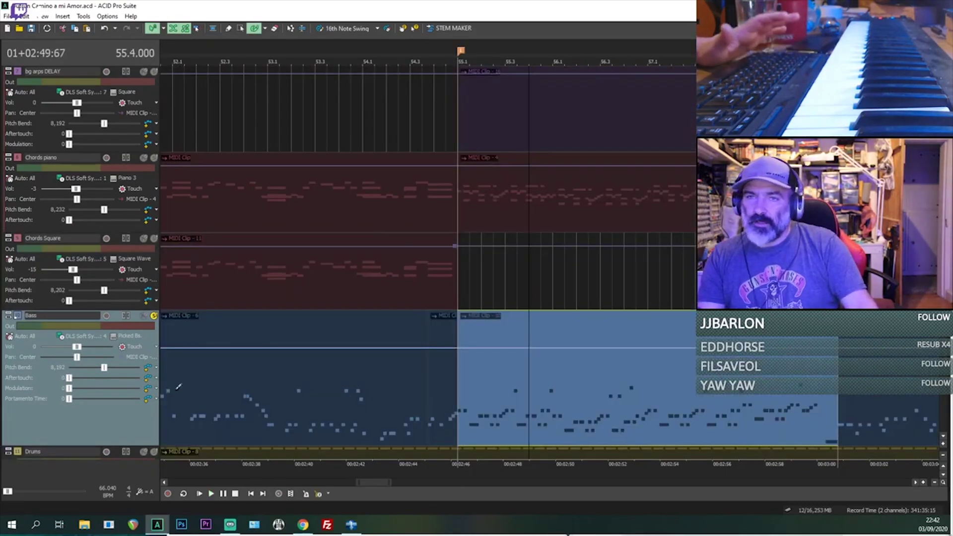
click(155, 453)
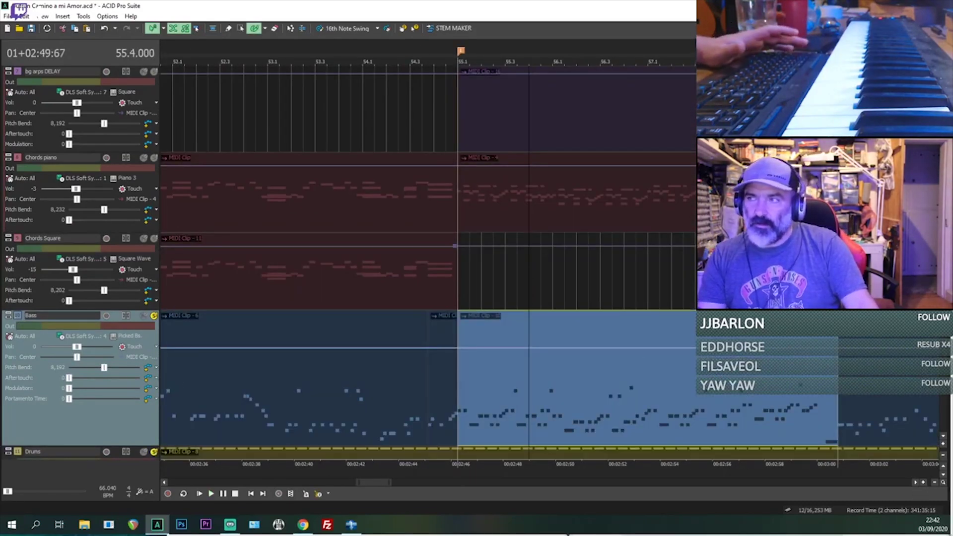
scroll(470, 264, down, 2)
key(space)
Play the soloed Chords piano from bar 55, undo the stray split, and select its clip after bar 55.
key(space)
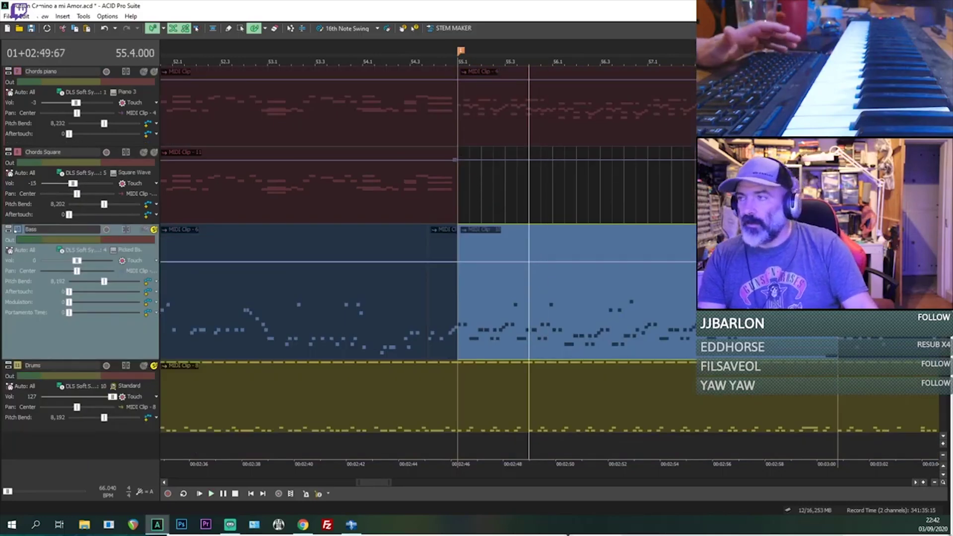
scroll(553, 221, up, 3)
click(155, 242)
key(space)
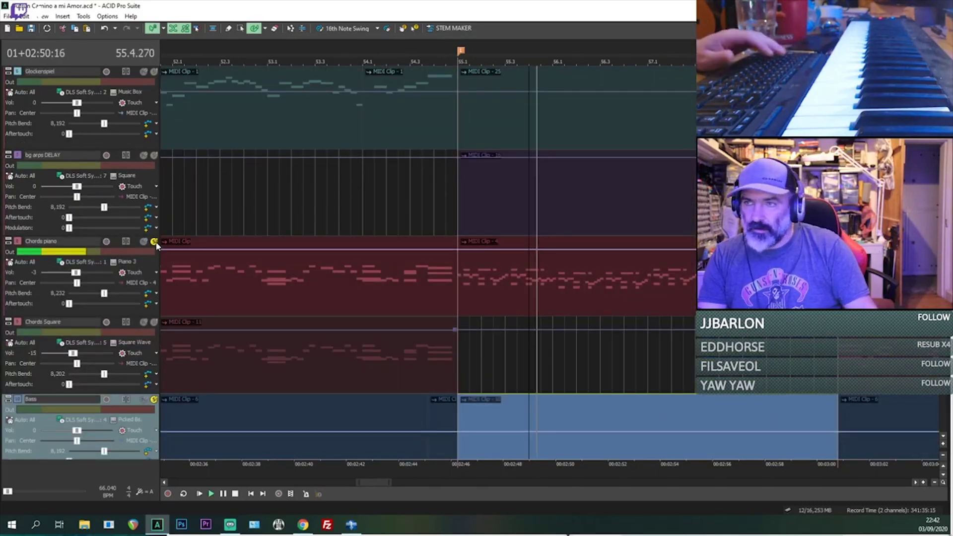
key(space)
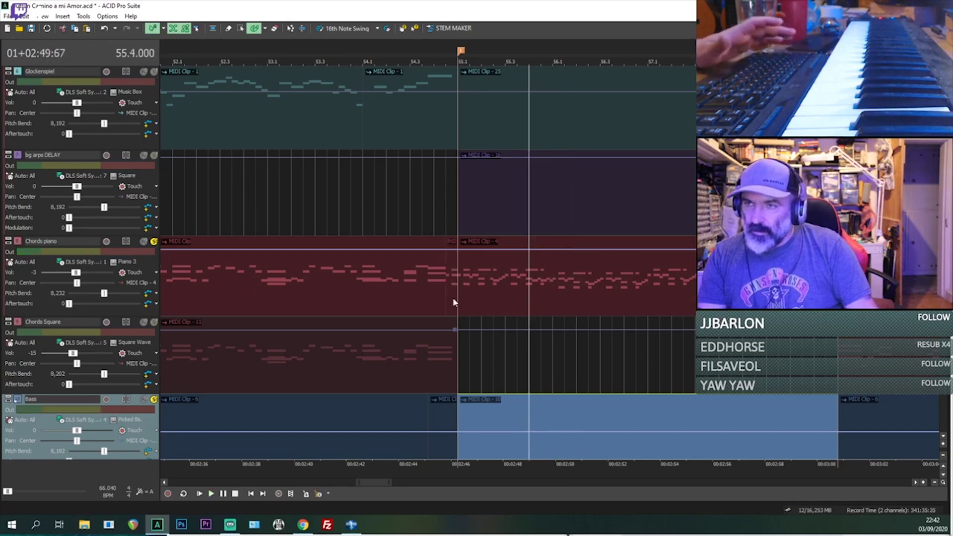
key(ctrl+z)
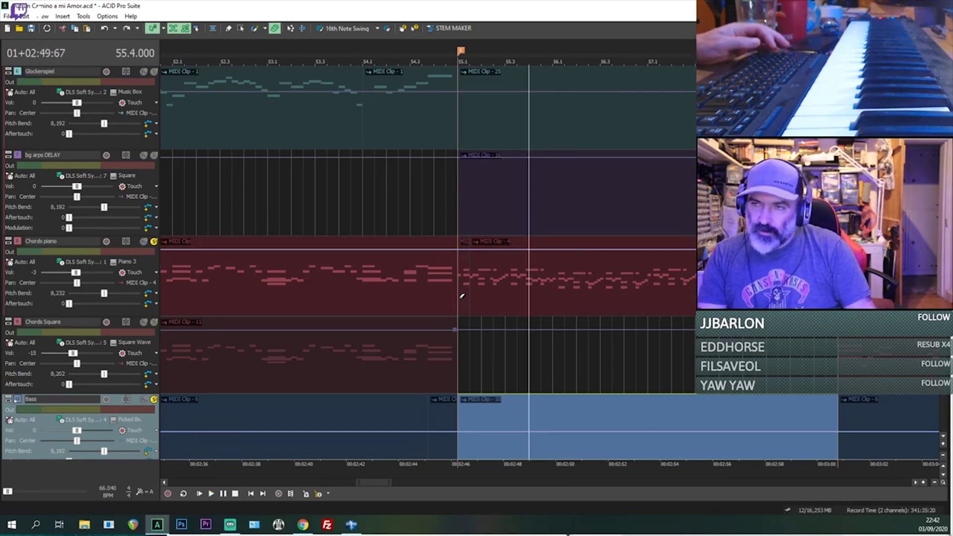
key(ctrl+z)
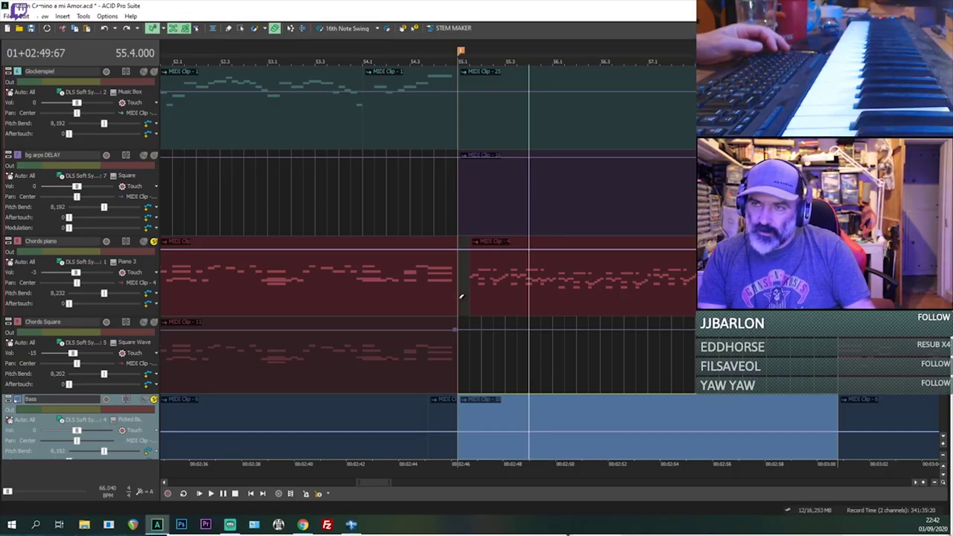
click(461, 297)
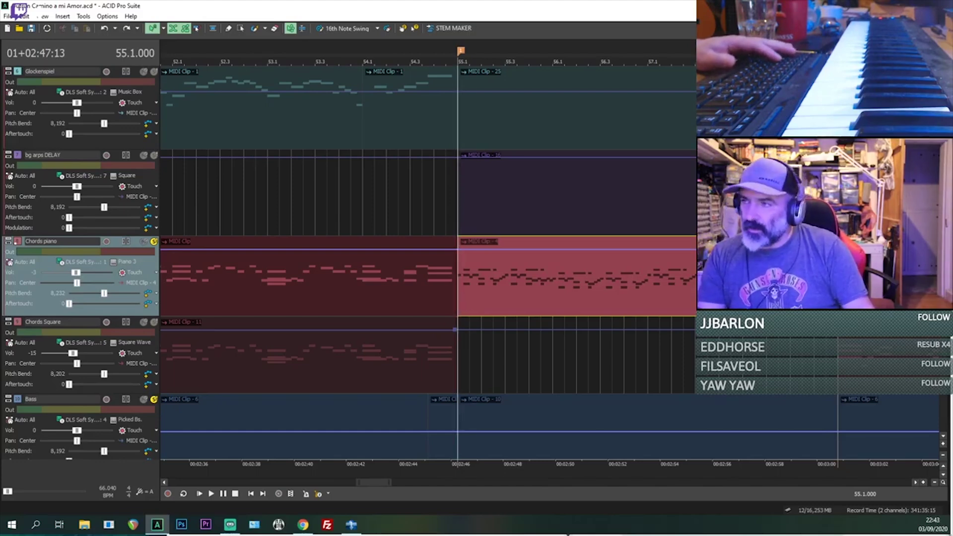
Play the section from bar 55 and take the Bass out of the solo.
scroll(328, 263, down, 4)
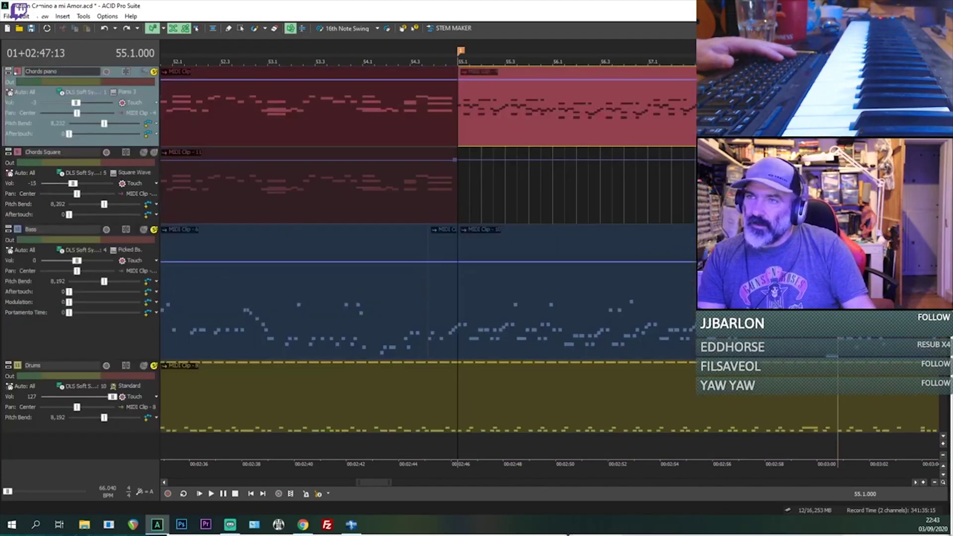
scroll(328, 249, up, 2)
scroll(652, 258, up, 3)
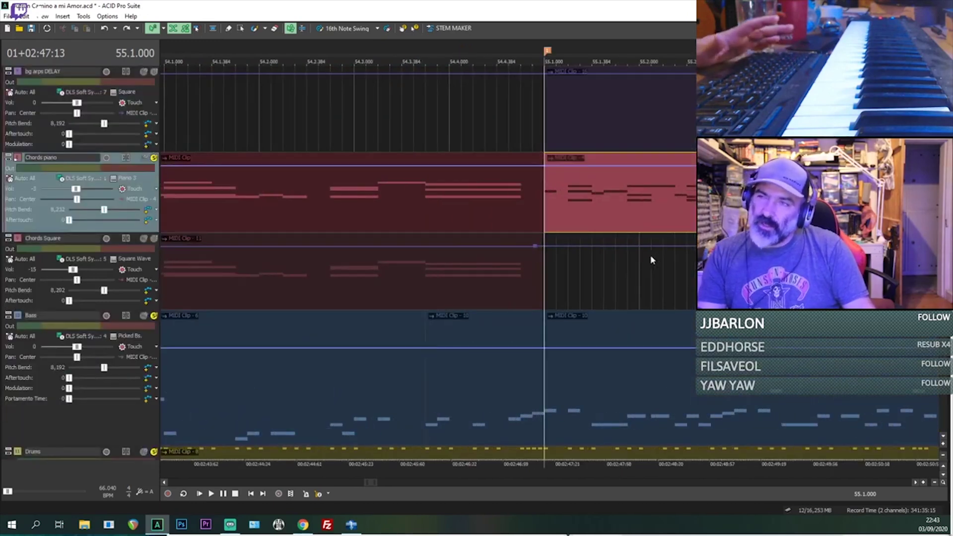
key(space)
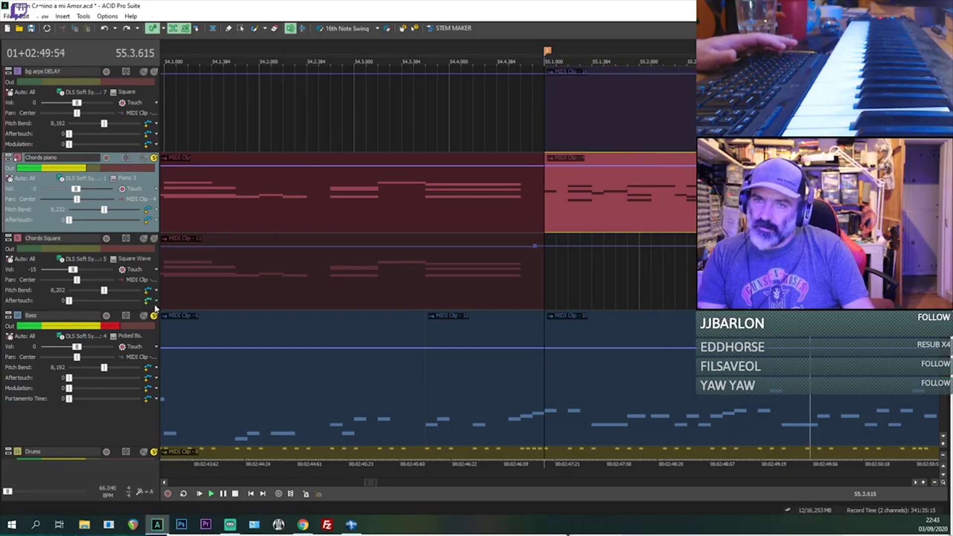
scroll(309, 334, down, 2)
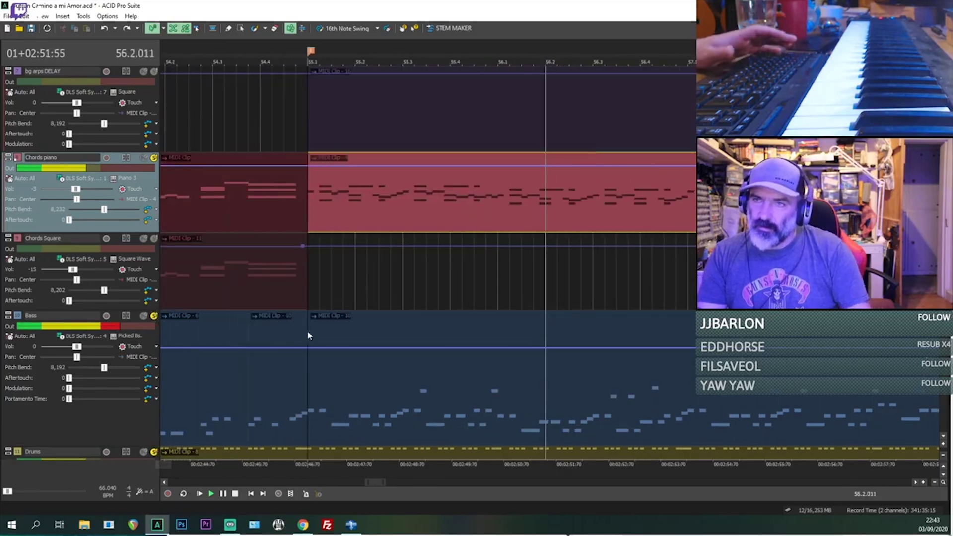
click(153, 452)
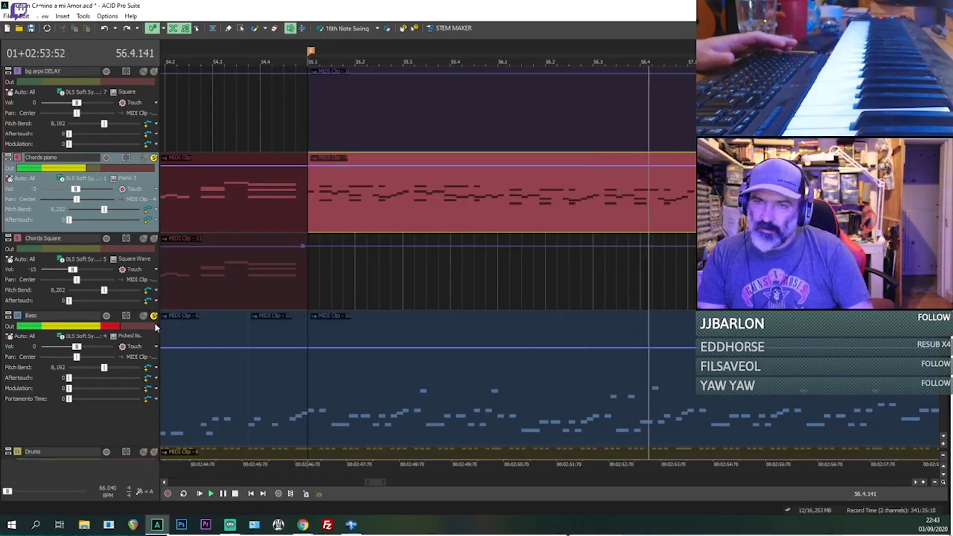
click(154, 316)
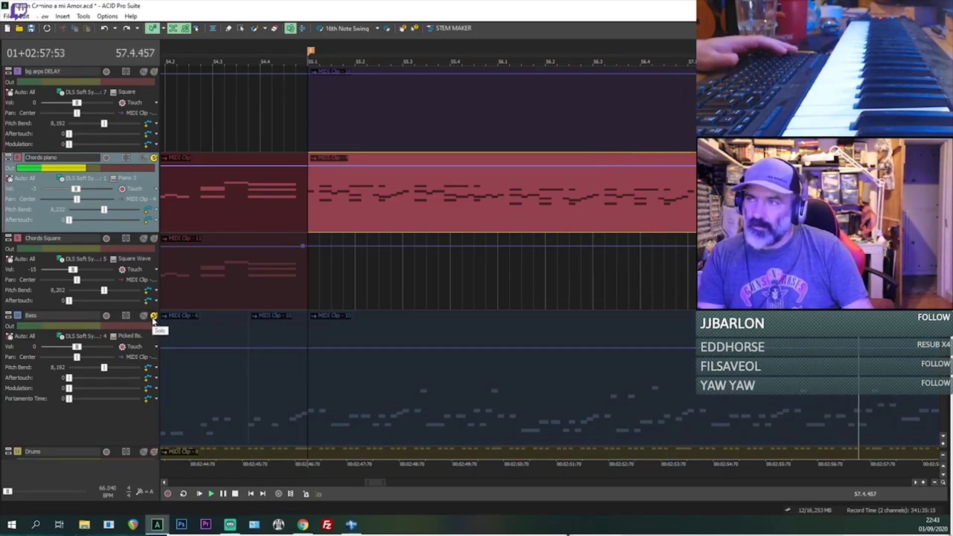
Toggle the MIDI9 track's solo on and off, then play all tracks from bar 55.
scroll(315, 203, down, 2)
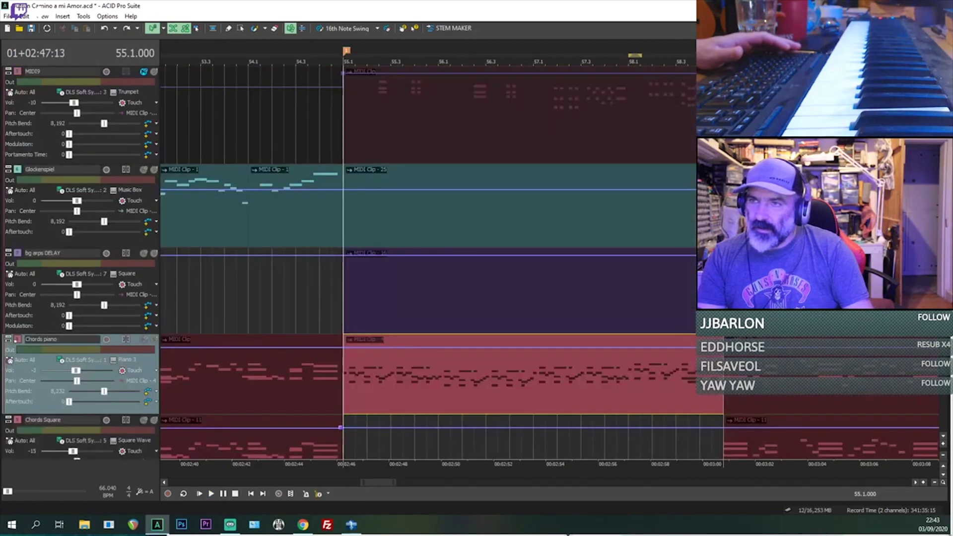
drag(942, 208, 934, 342)
scroll(544, 204, up, 6)
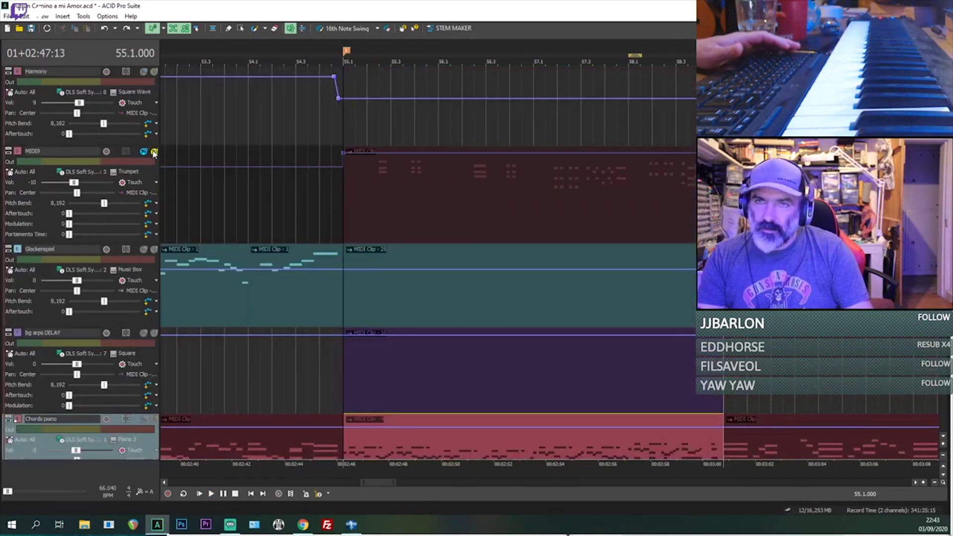
click(154, 152)
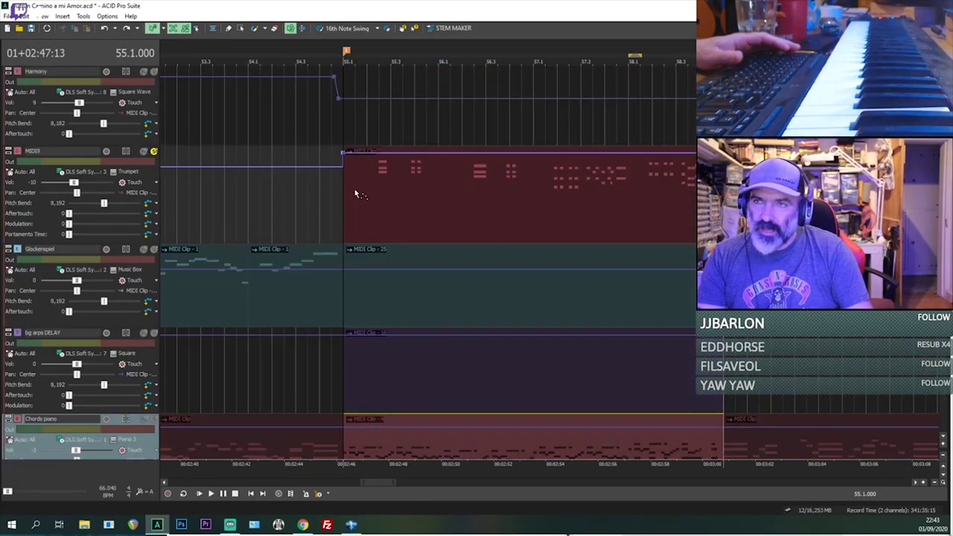
click(155, 153)
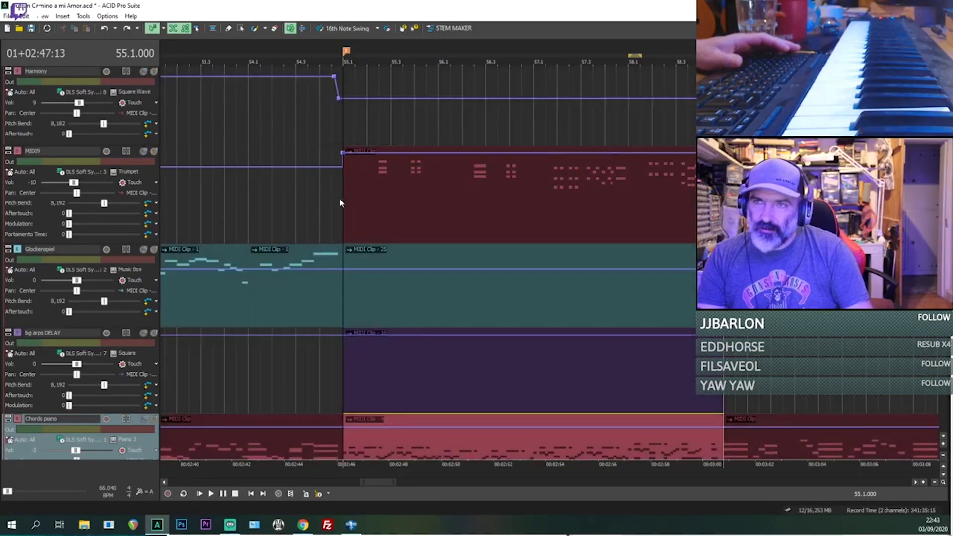
key(space)
scroll(340, 200, up, 3)
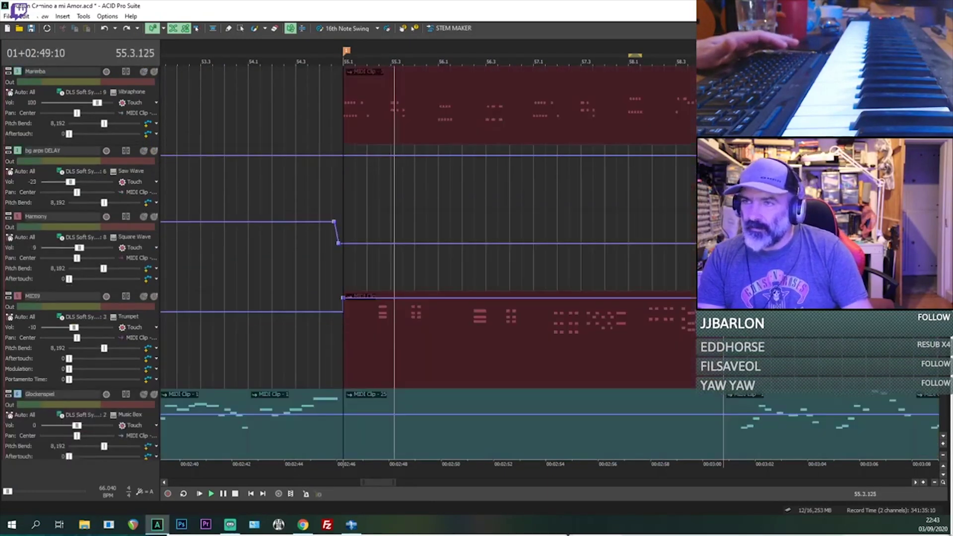
scroll(135, 126, up, 1)
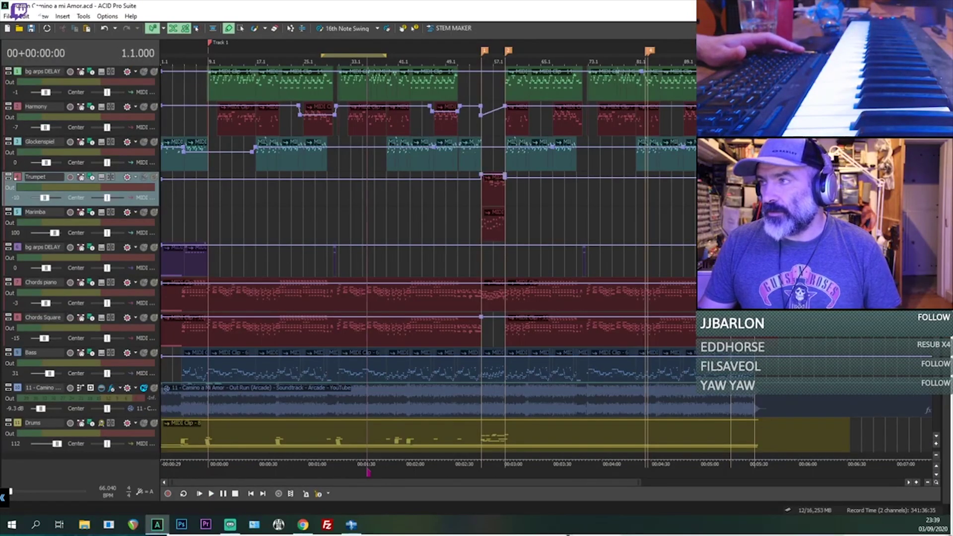
Return the play position to the project start and play the song from the beginning.
scroll(472, 405, down, 1)
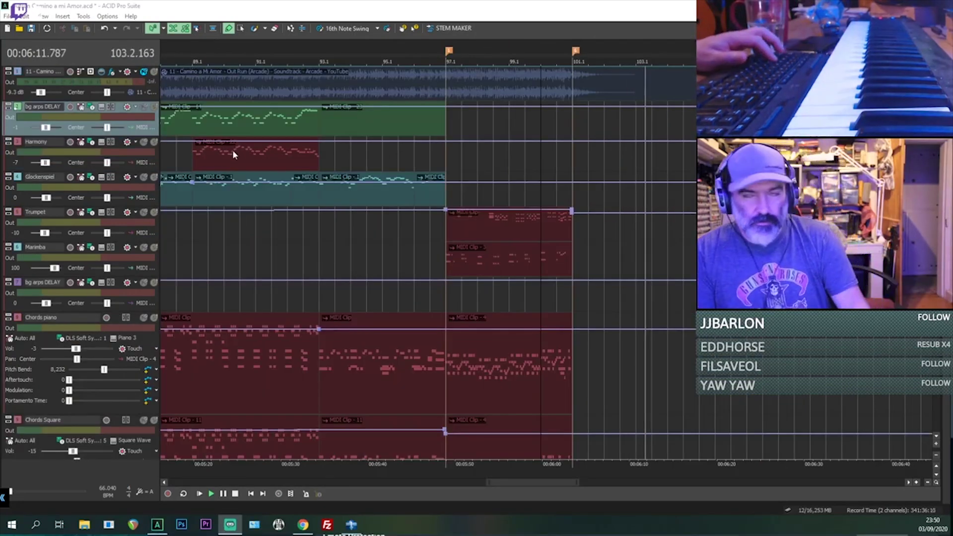
click(198, 226)
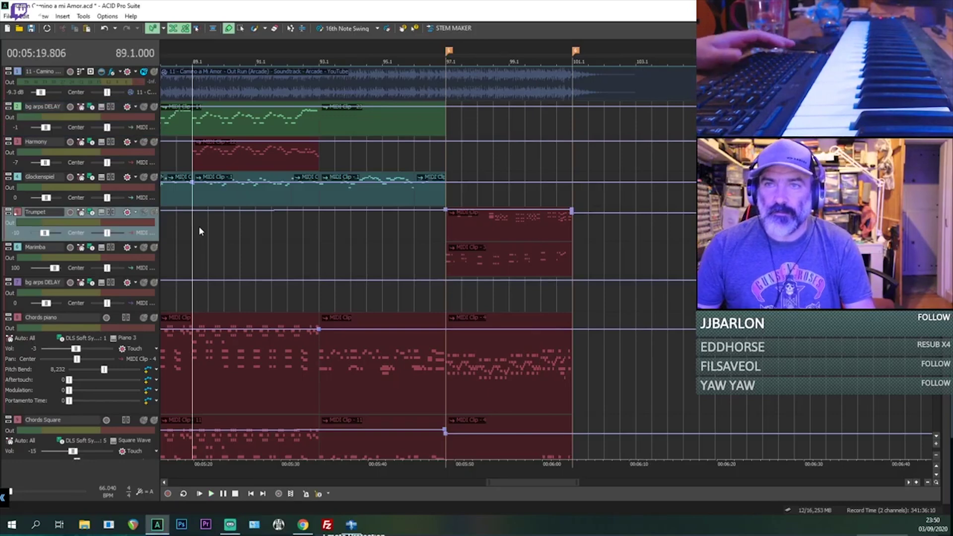
scroll(199, 226, down, 8)
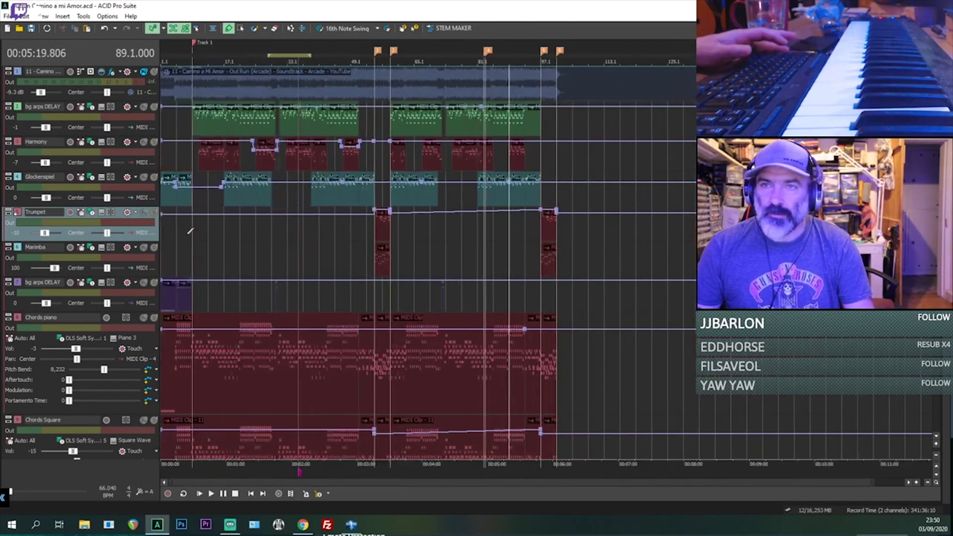
click(166, 244)
key(space)
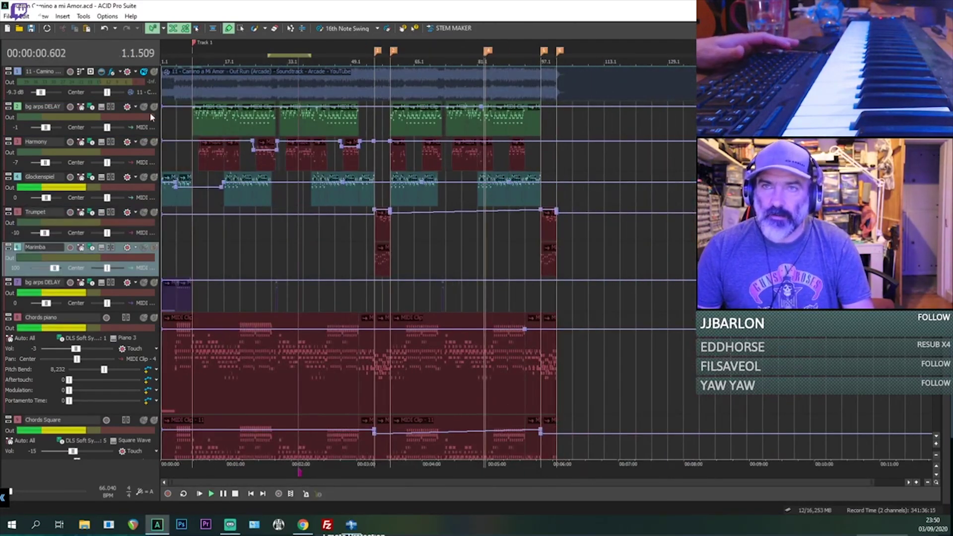
Solo the reference recording, toggle the bg arps DELAY solo, enlarge the reference track and mute it.
click(154, 72)
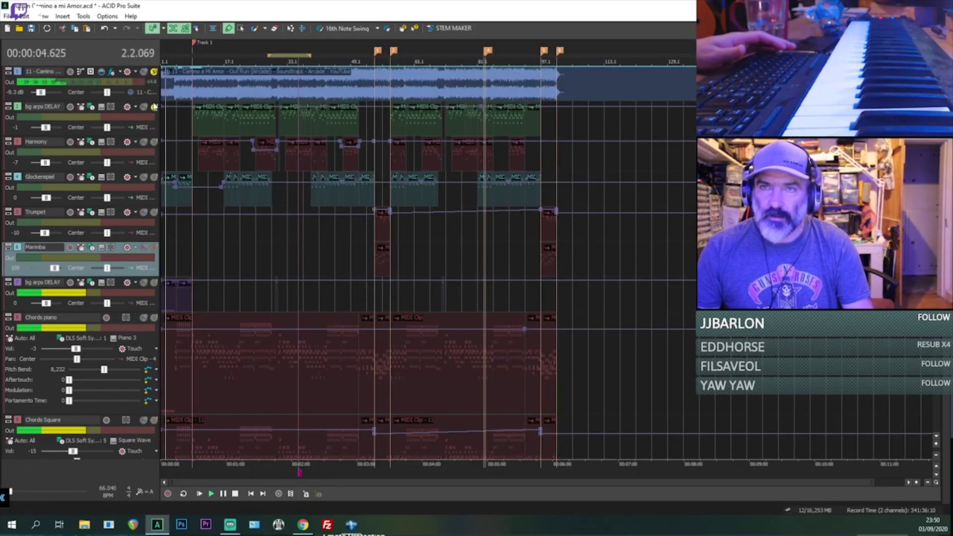
click(154, 106)
click(154, 107)
drag(151, 101, 151, 148)
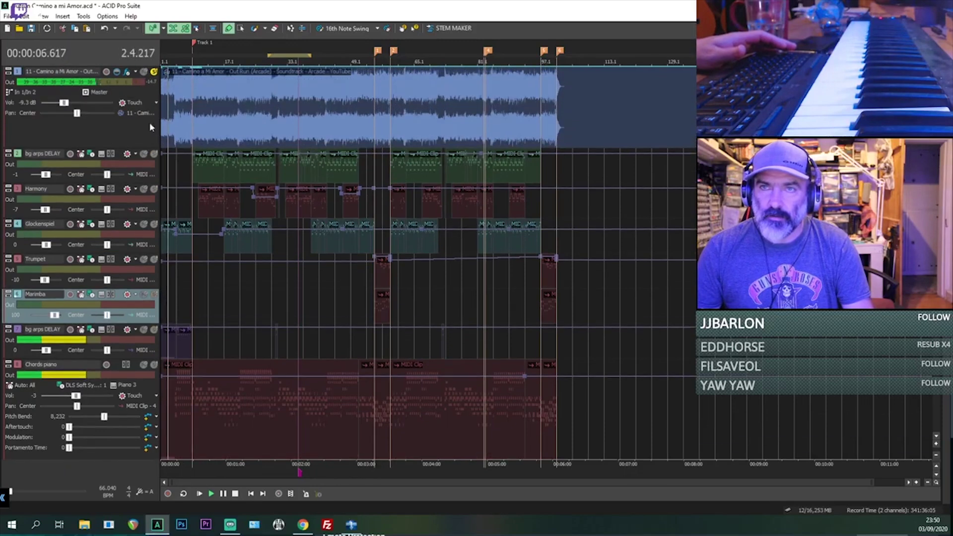
click(144, 73)
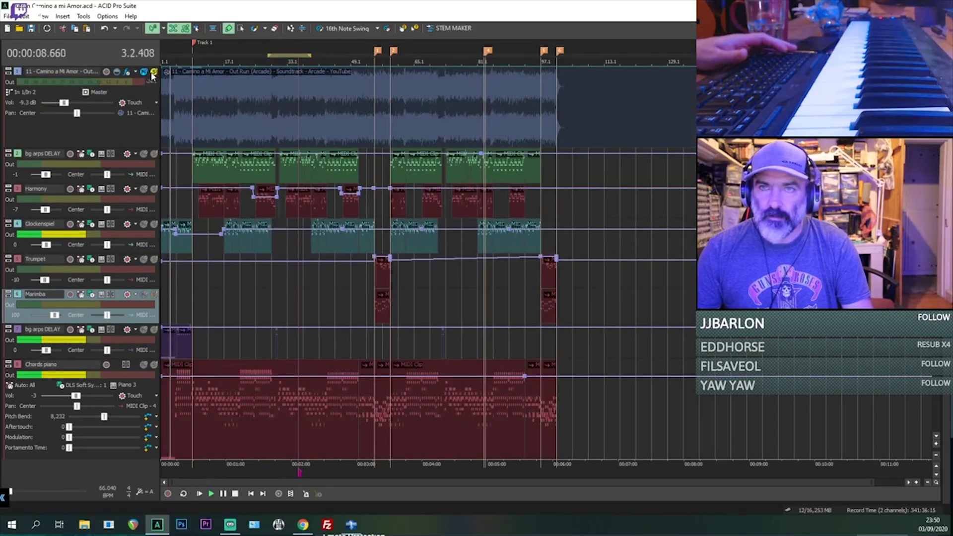
Solo the reference recording again and listen before switching to the streaming software.
scroll(197, 85, up, 1)
scroll(197, 86, up, 1)
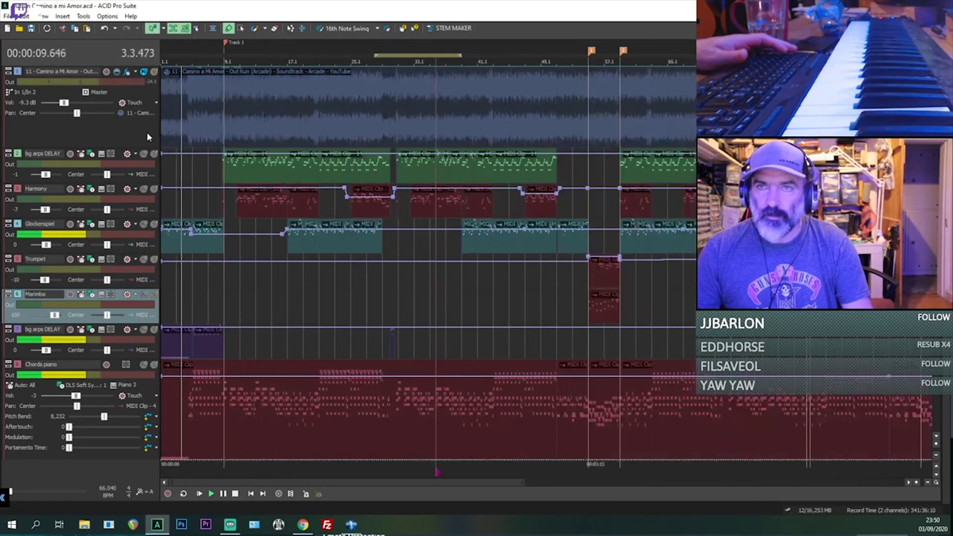
click(155, 73)
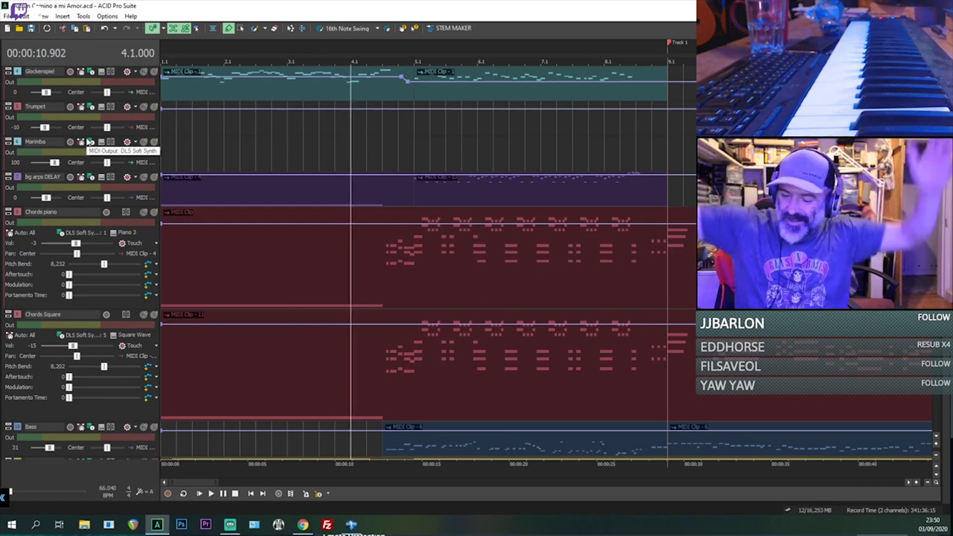
scroll(320, 117, down, 5)
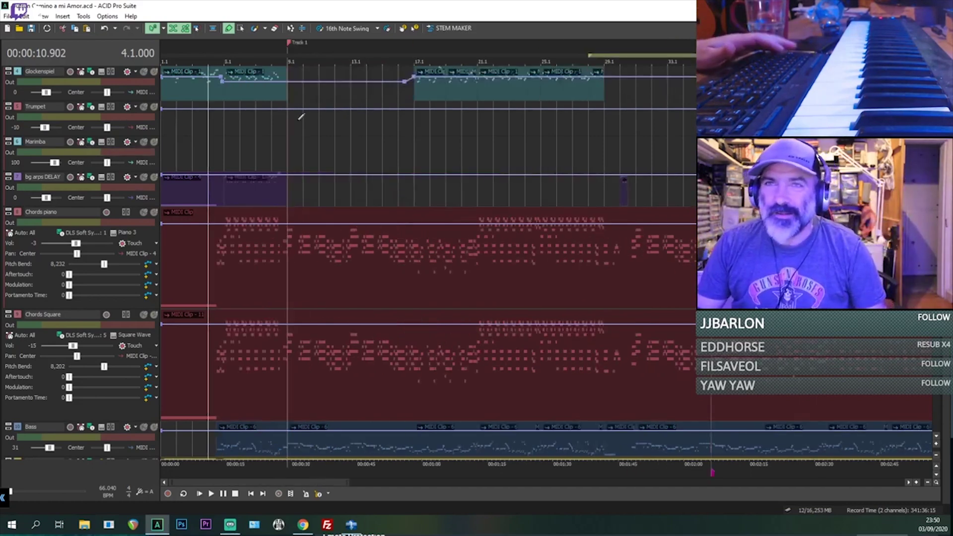
scroll(550, 168, down, 2)
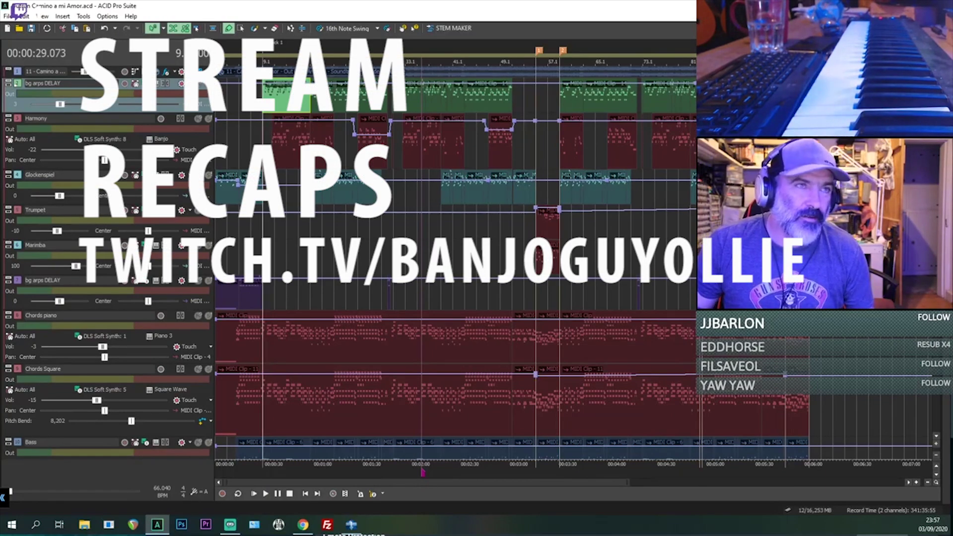
key(alt+Tab)
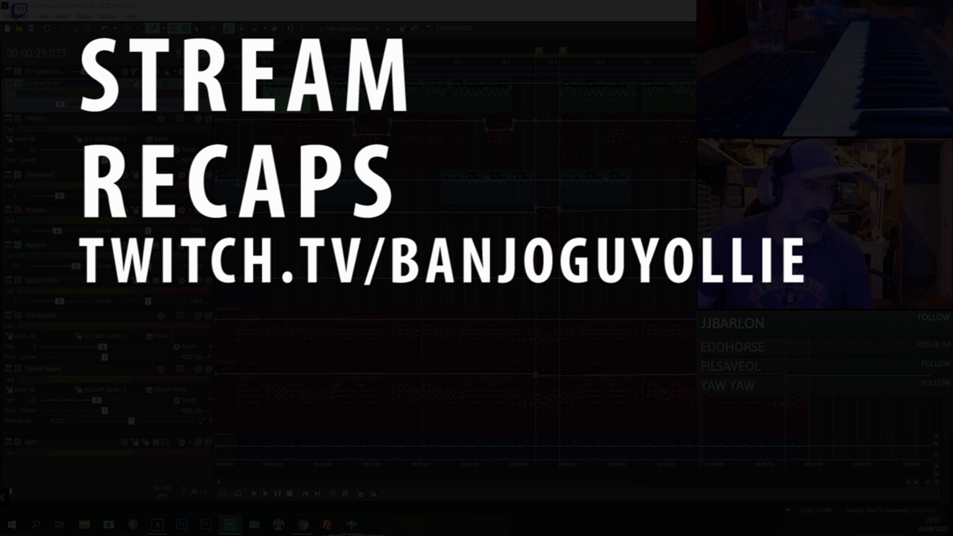